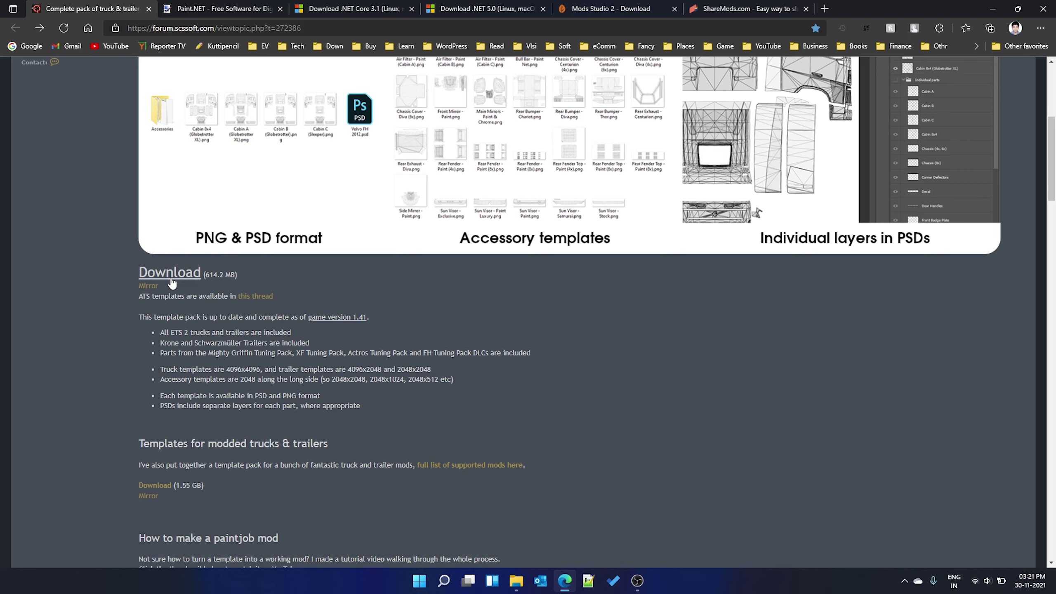
# Download the complete ETS 2 template pack for game version 1.41 from its forum thread through the ShareMods page
pyautogui.scroll(-2, 171, 283)
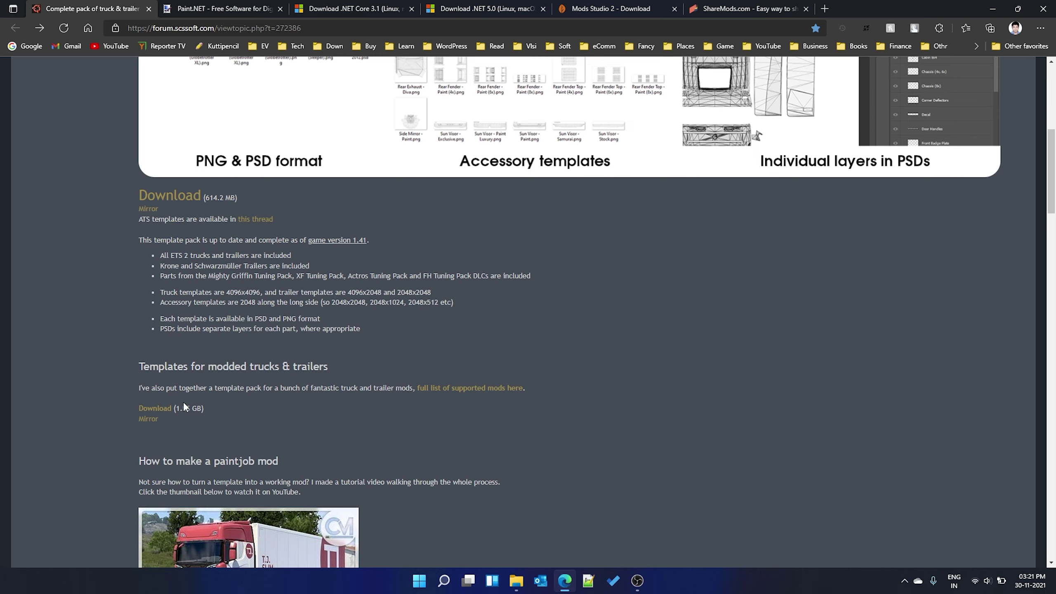
pyautogui.scroll(4, 183, 409)
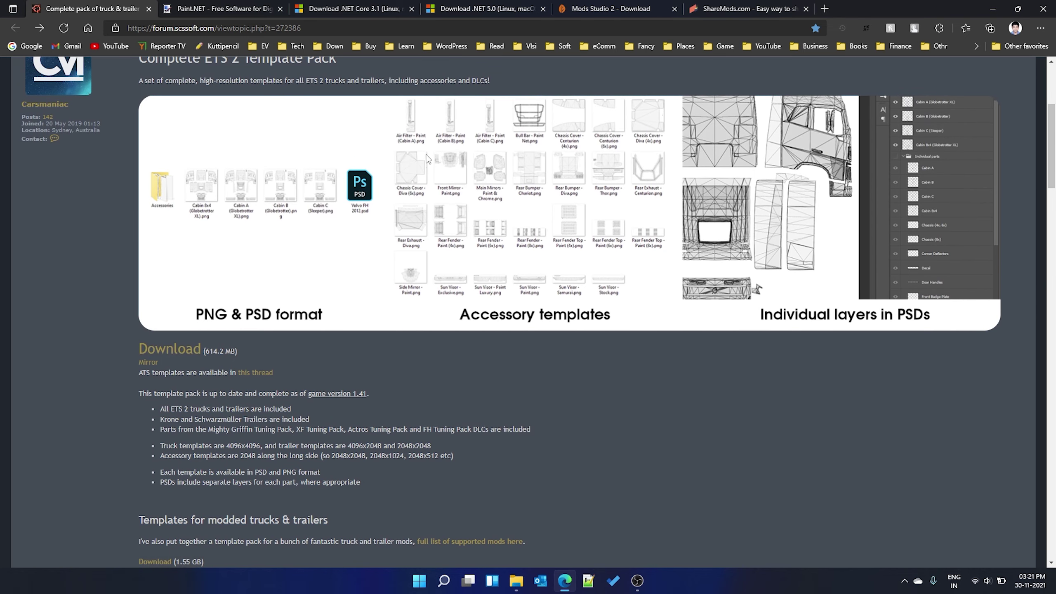
pyautogui.click(184, 357)
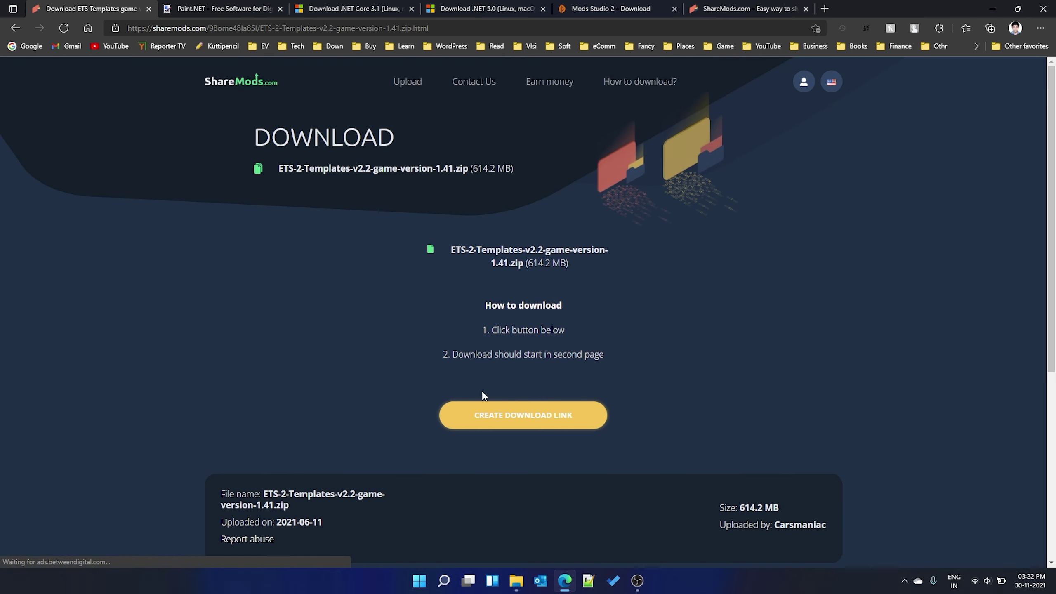
pyautogui.scroll(-9, 496, 412)
pyautogui.click(516, 244)
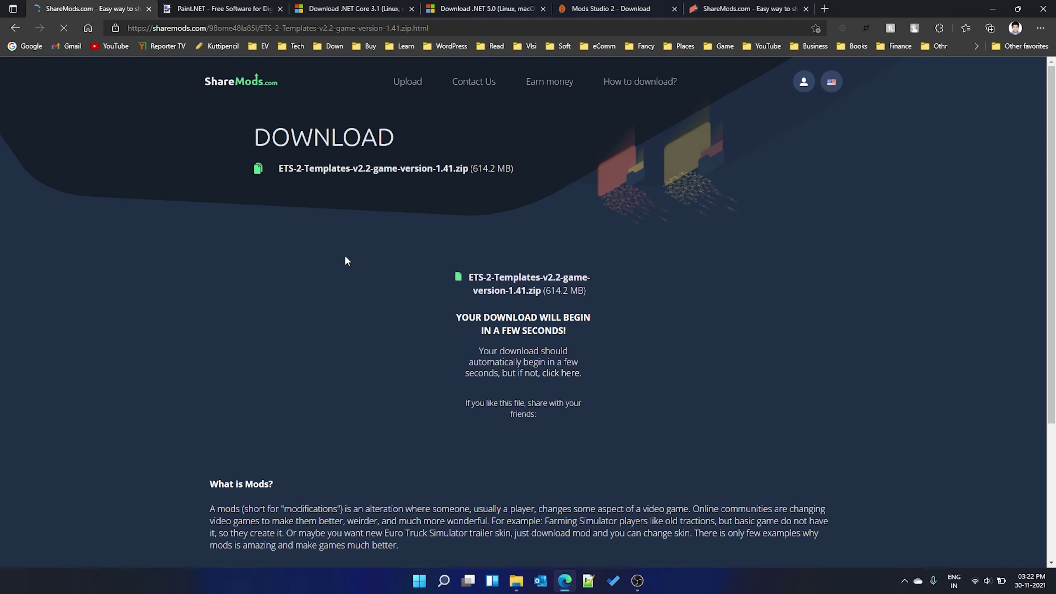
# Keep the blocked ETS-2-Templates-v2.2-game-version-1.41.zip download so that it continues
pyautogui.rightClick(873, 72)
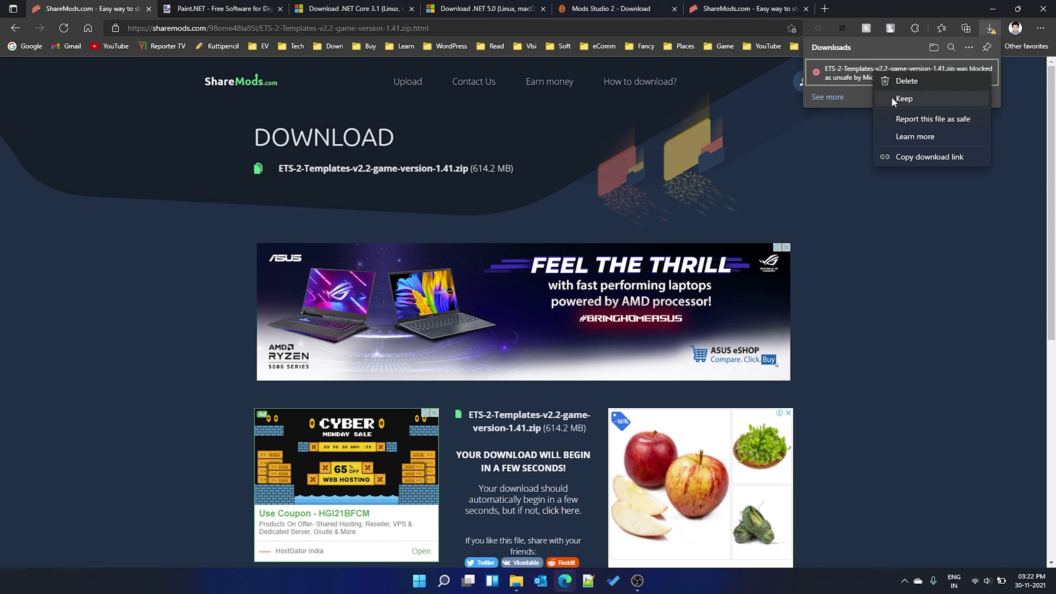
pyautogui.click(891, 96)
pyautogui.click(924, 124)
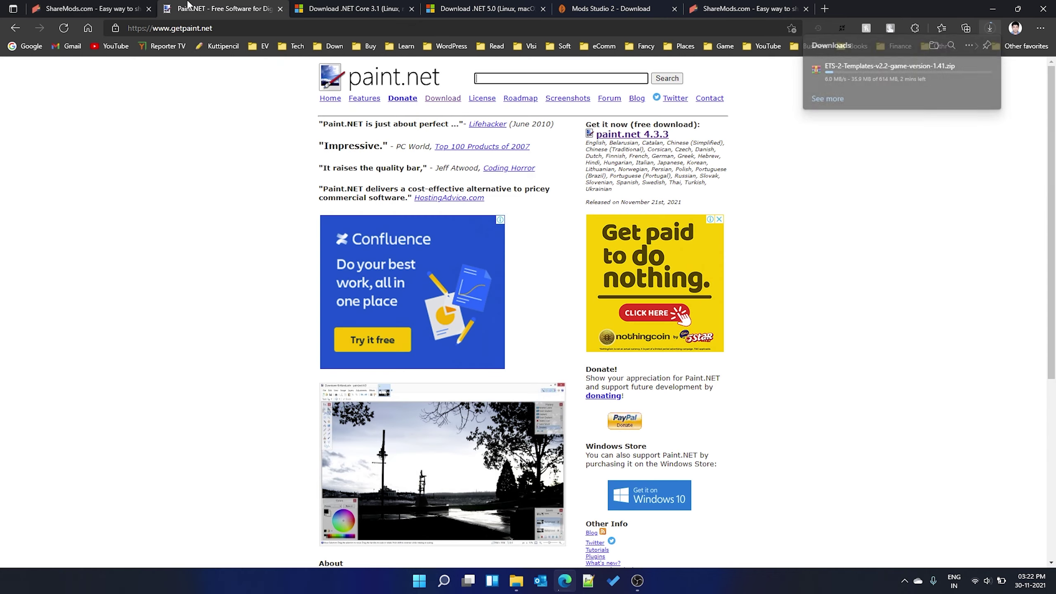
# Download the free paint.net 4.3.3 installer from the dotPDN mirror
pyautogui.click(220, 8)
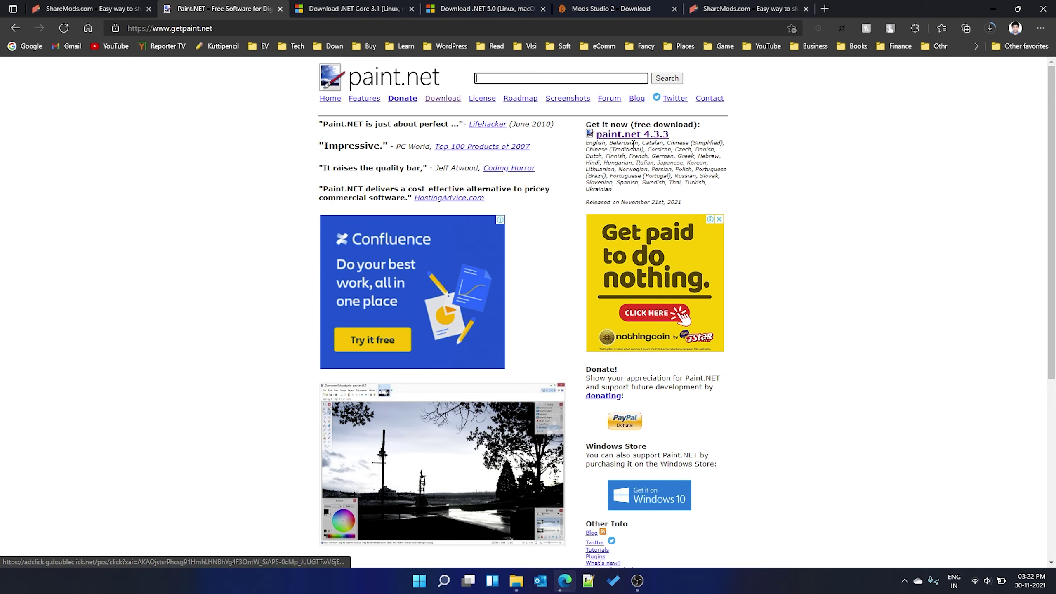
pyautogui.click(631, 135)
pyautogui.click(609, 189)
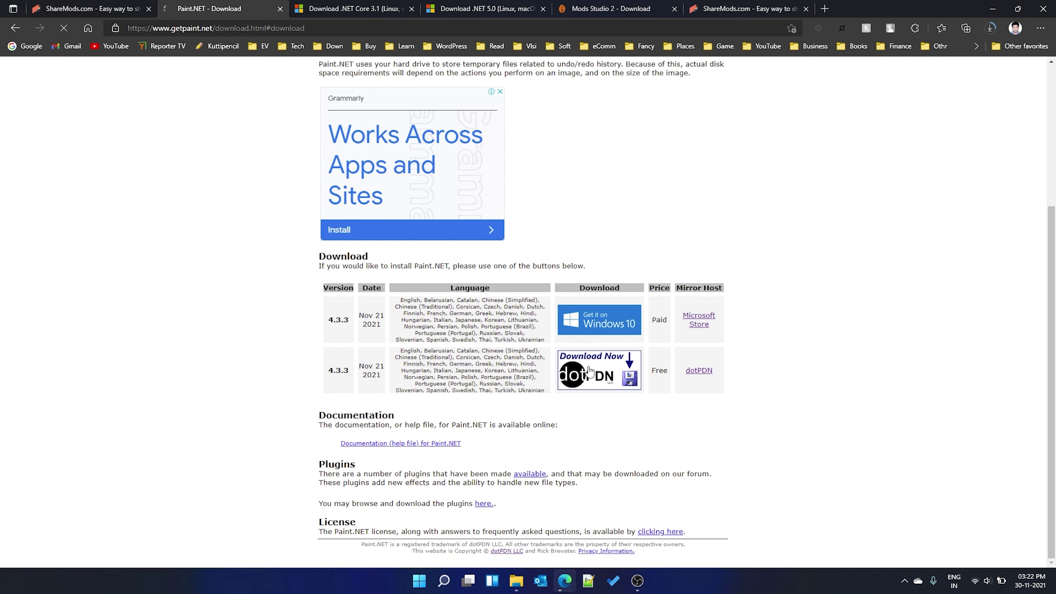
pyautogui.click(593, 370)
pyautogui.click(672, 129)
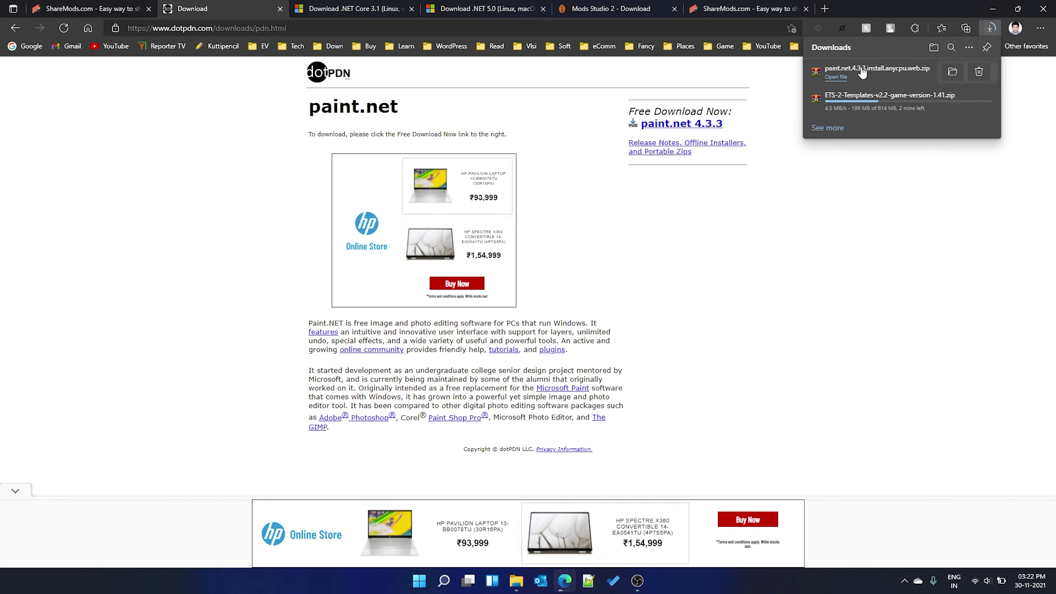
pyautogui.click(208, 127)
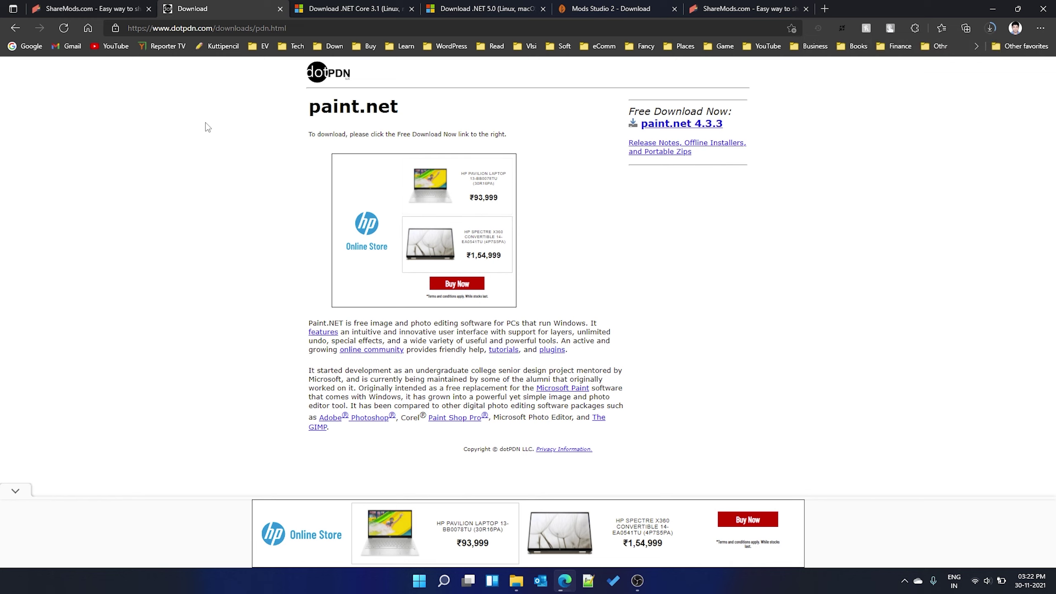
# Download the Mods Studio 2 v.2021.02 zip archive from ShareMods.com through the official Mods Studio 2 download page
pyautogui.click(638, 5)
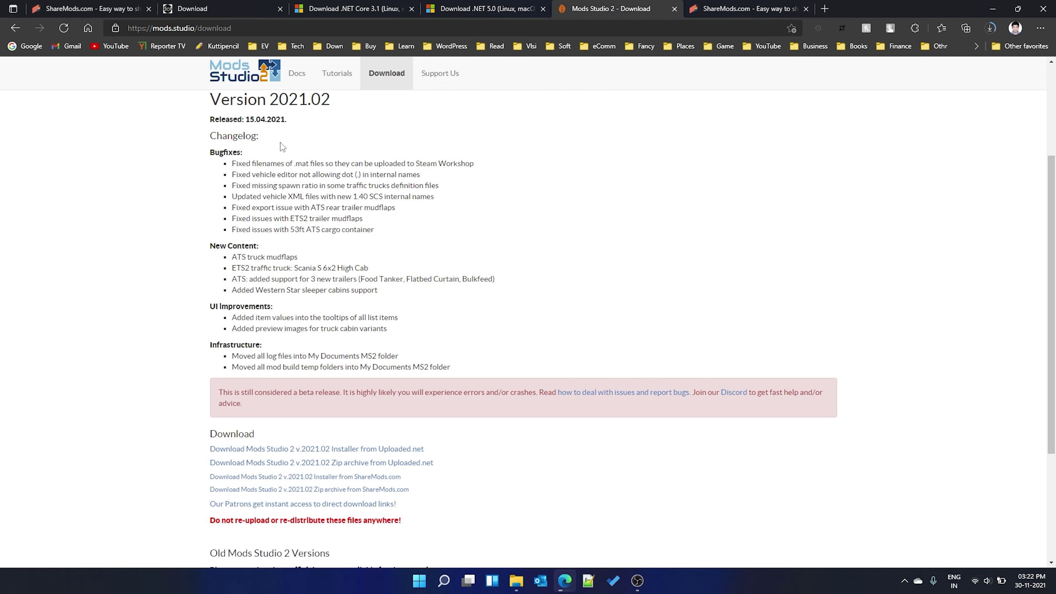
pyautogui.scroll(3, 282, 154)
pyautogui.click(249, 28)
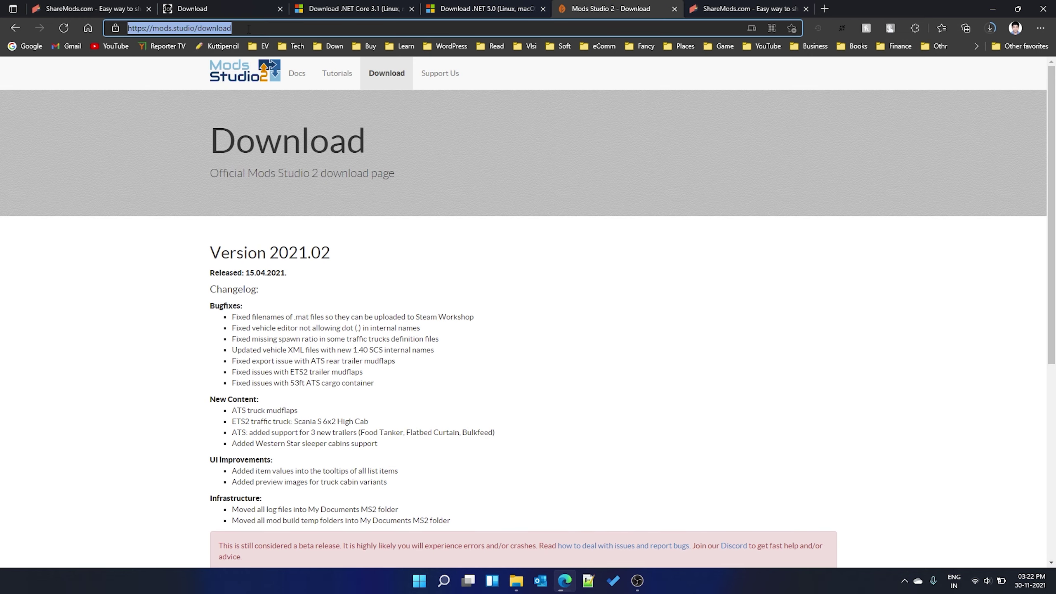
pyautogui.scroll(-5, 347, 312)
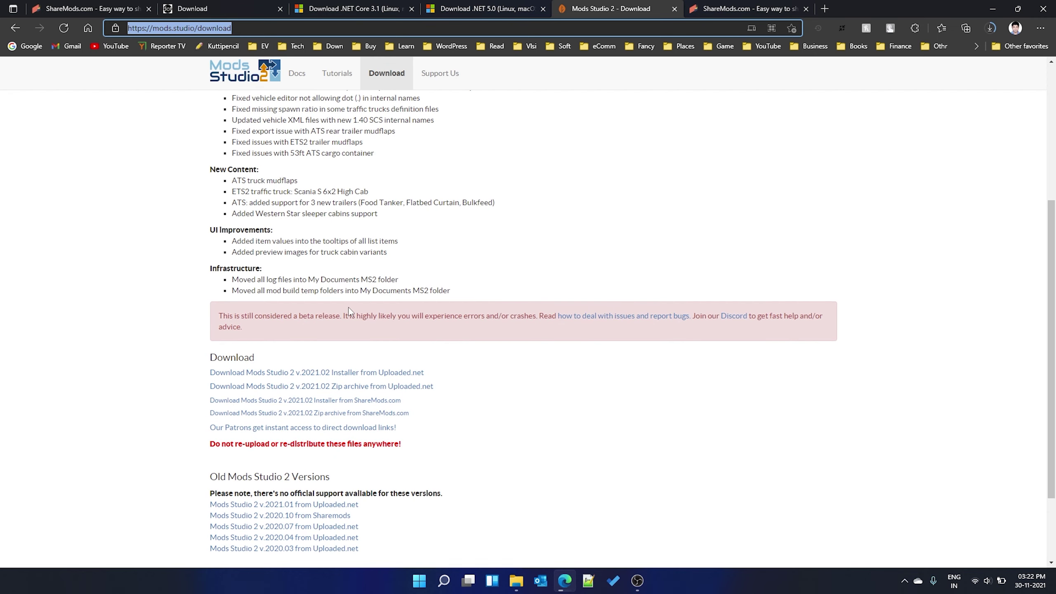
pyautogui.scroll(-2, 342, 376)
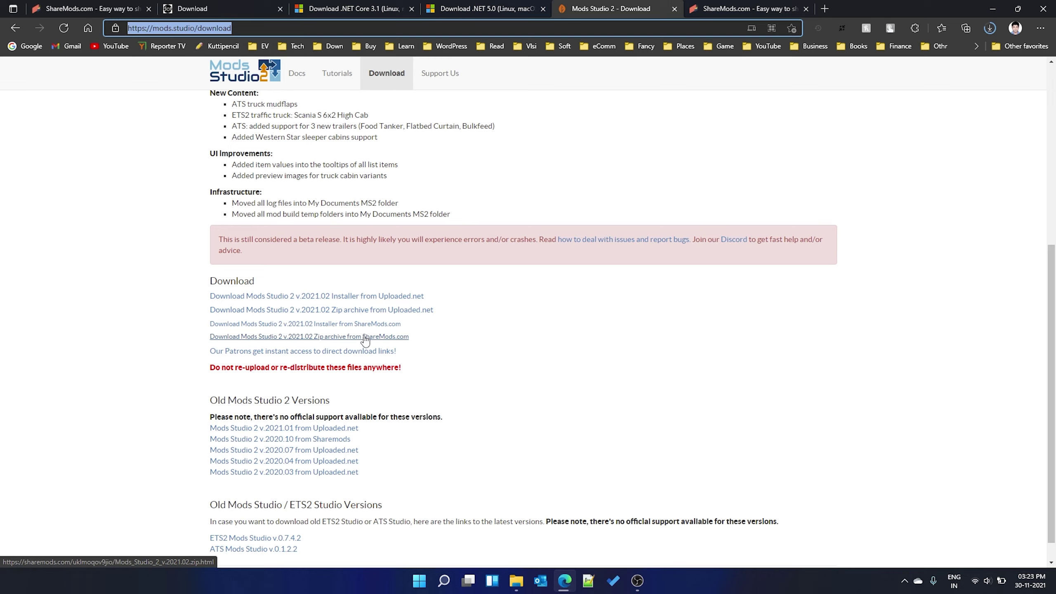
pyautogui.click(365, 337)
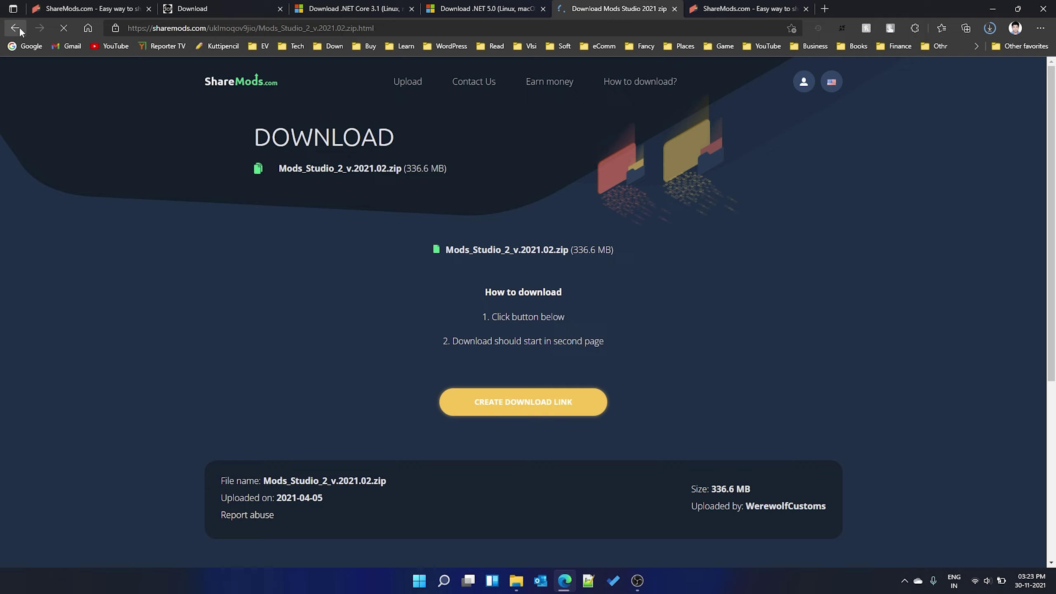
pyautogui.click(15, 28)
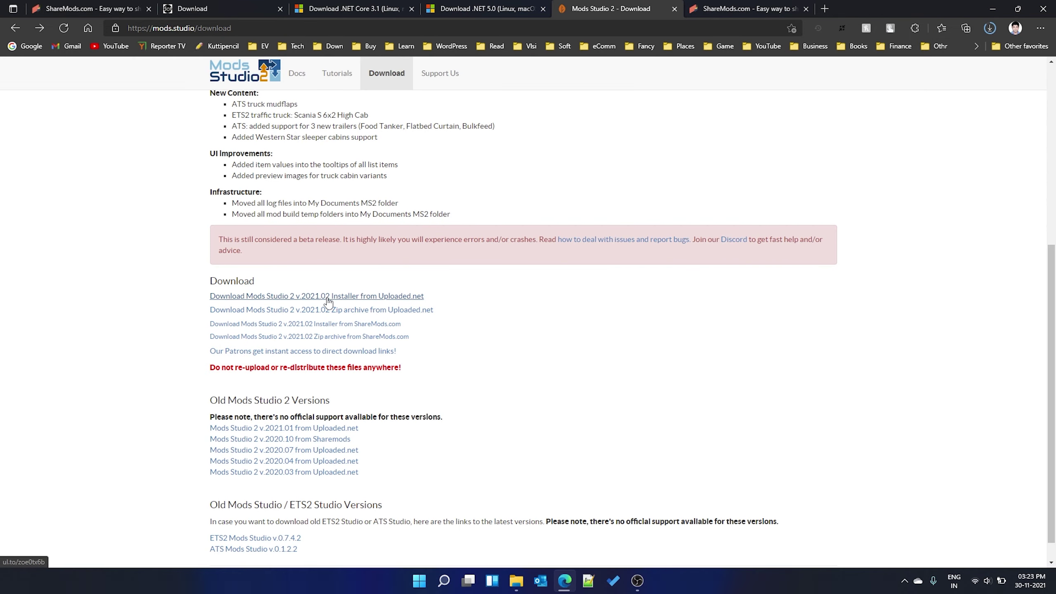
pyautogui.scroll(-1, 316, 415)
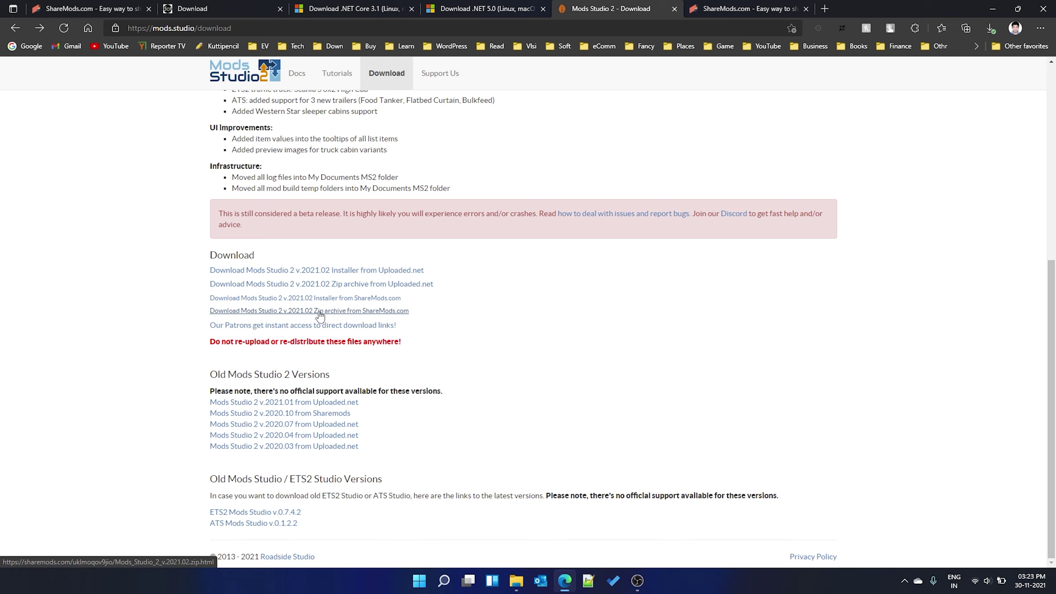
pyautogui.click(335, 312)
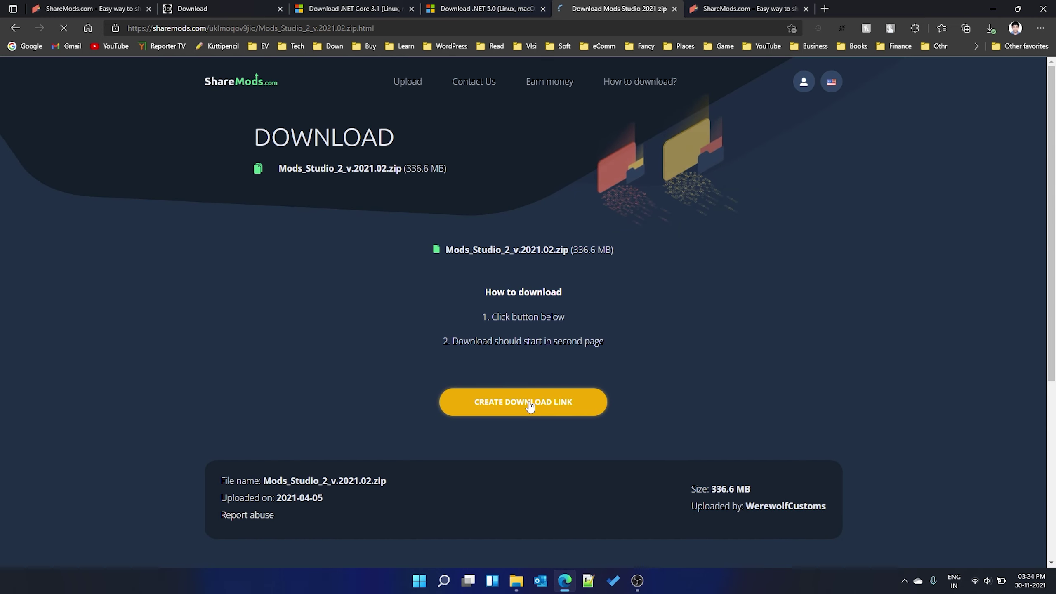
pyautogui.click(529, 407)
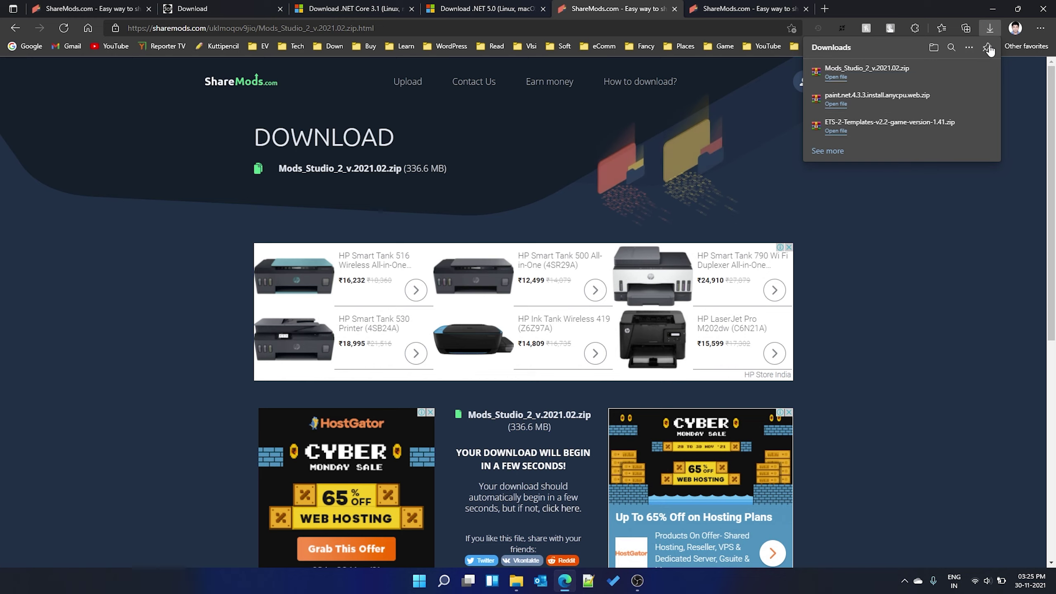
# Move the paint.net, ETS 2 templates and Mods Studio 2 zip files from the Downloads folder to the desktop
pyautogui.click(990, 9)
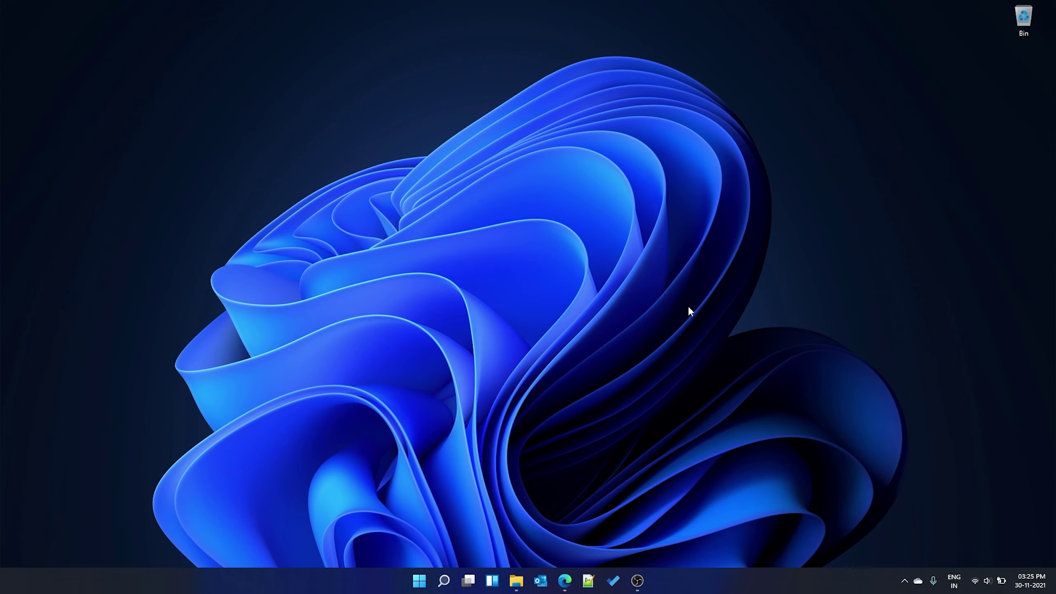
pyautogui.click(519, 576)
pyautogui.click(837, 203)
pyautogui.keyDown('shift'); pyautogui.click(521, 274); pyautogui.keyUp('shift')
pyautogui.moveTo(521, 274); pyautogui.dragTo(43, 71)
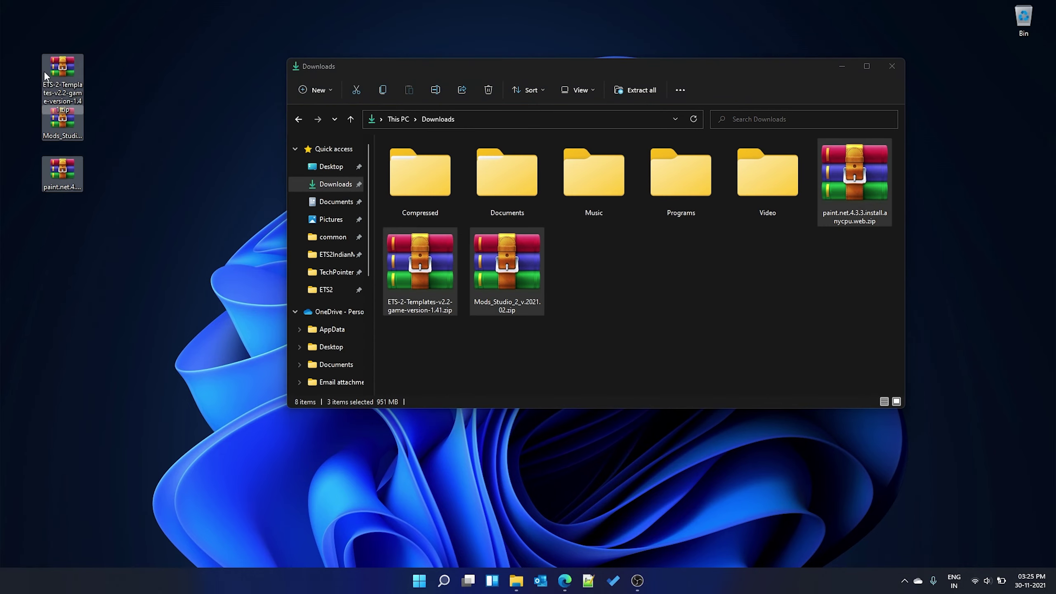
pyautogui.click(889, 67)
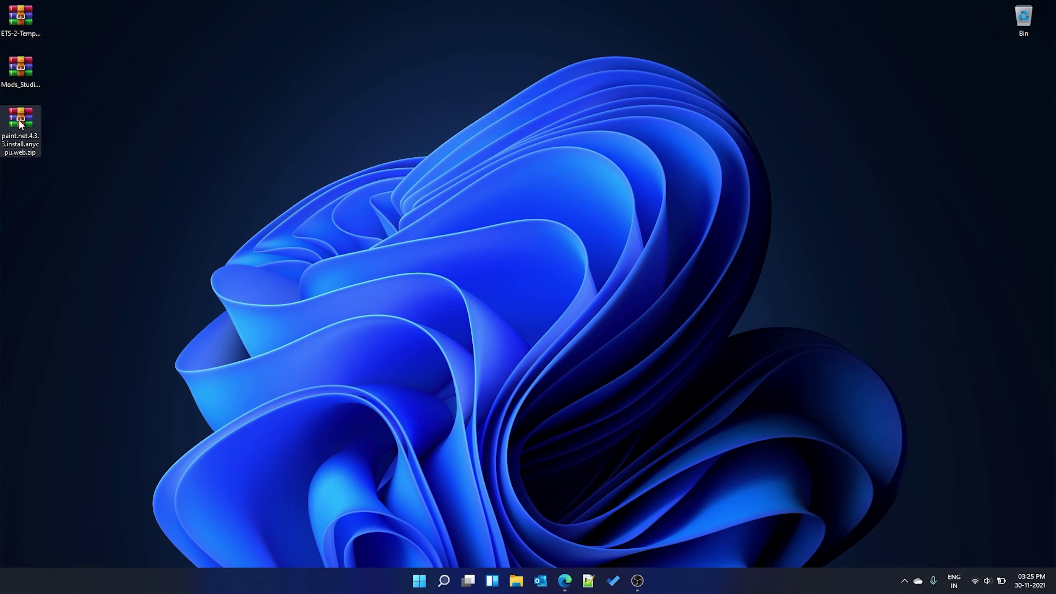
# Extract the ETS 2 templates zip with WinRAR into a folder named ETS-2-Templates-v2.2-game-version-1.41 on the desktop
pyautogui.click(20, 19)
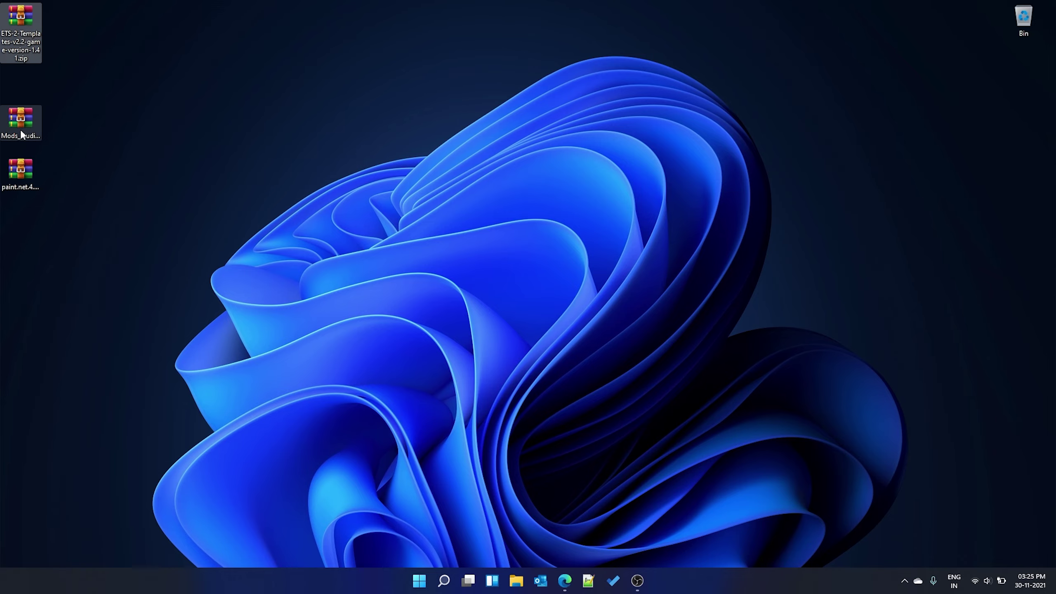
pyautogui.doubleClick(21, 36)
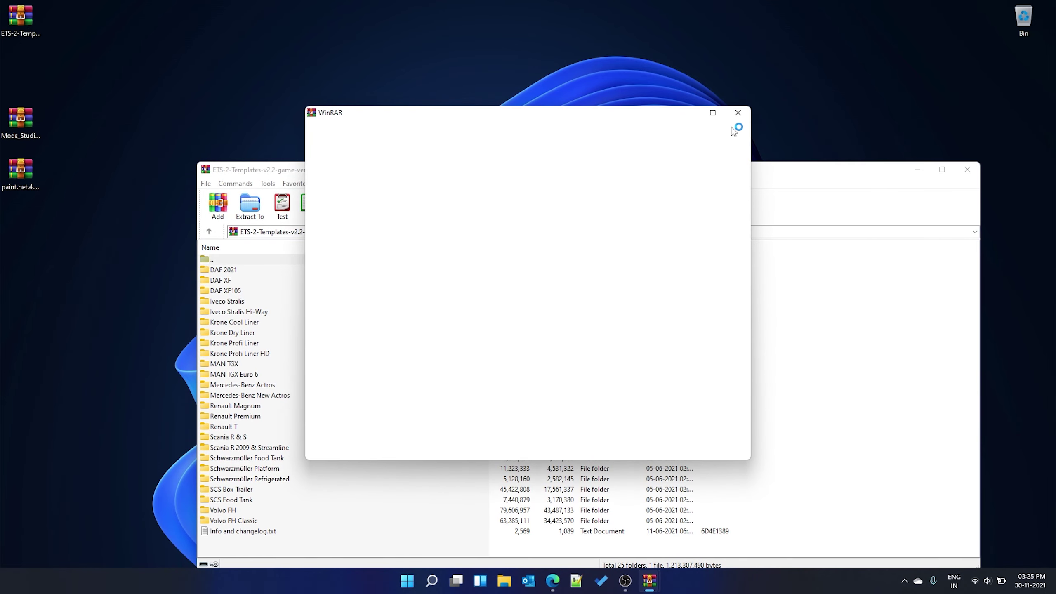
pyautogui.click(738, 112)
pyautogui.click(250, 204)
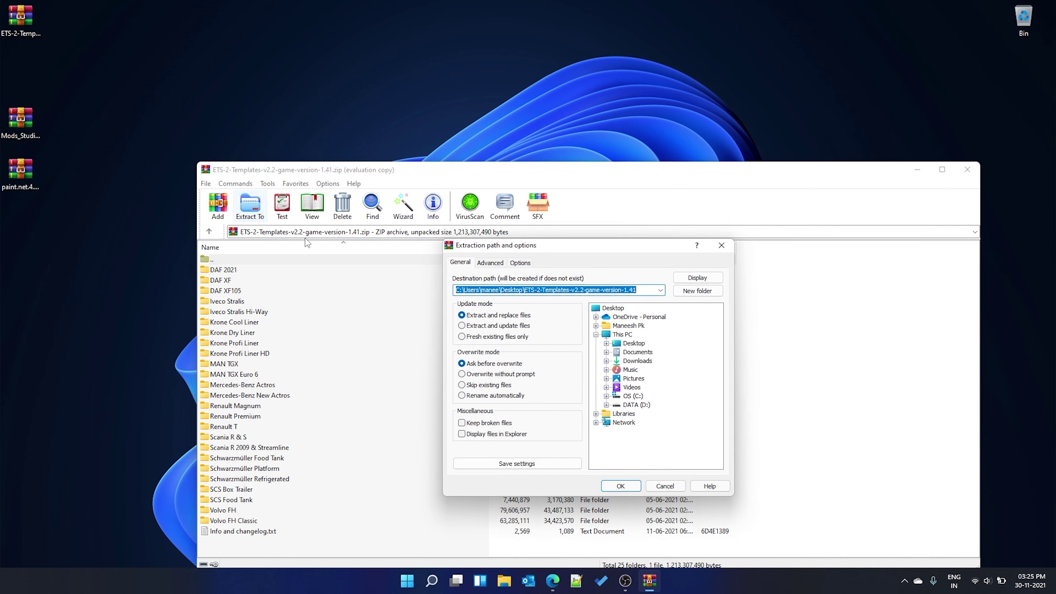
pyautogui.click(639, 485)
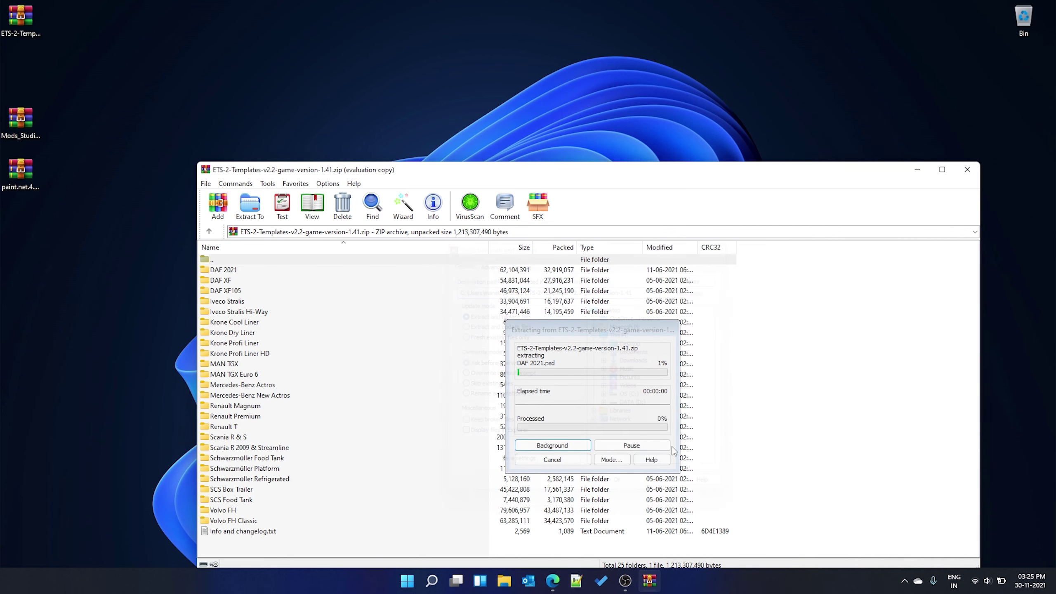
pyautogui.click(968, 174)
# Delete the ETS 2 templates zip from the desktop and put the extracted folder in its place
pyautogui.click(18, 17)
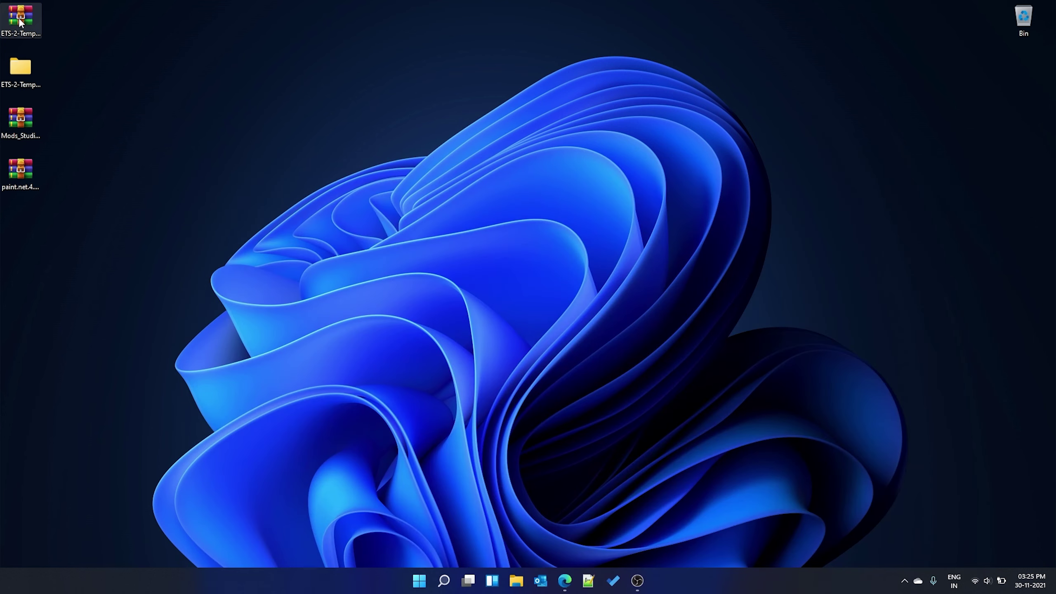
pyautogui.press('Delete')
pyautogui.moveTo(20, 66); pyautogui.dragTo(22, 25)
# Look through the truck and trailer folders in the extracted template pack and open the DAF 2021 folder
pyautogui.doubleClick(22, 24)
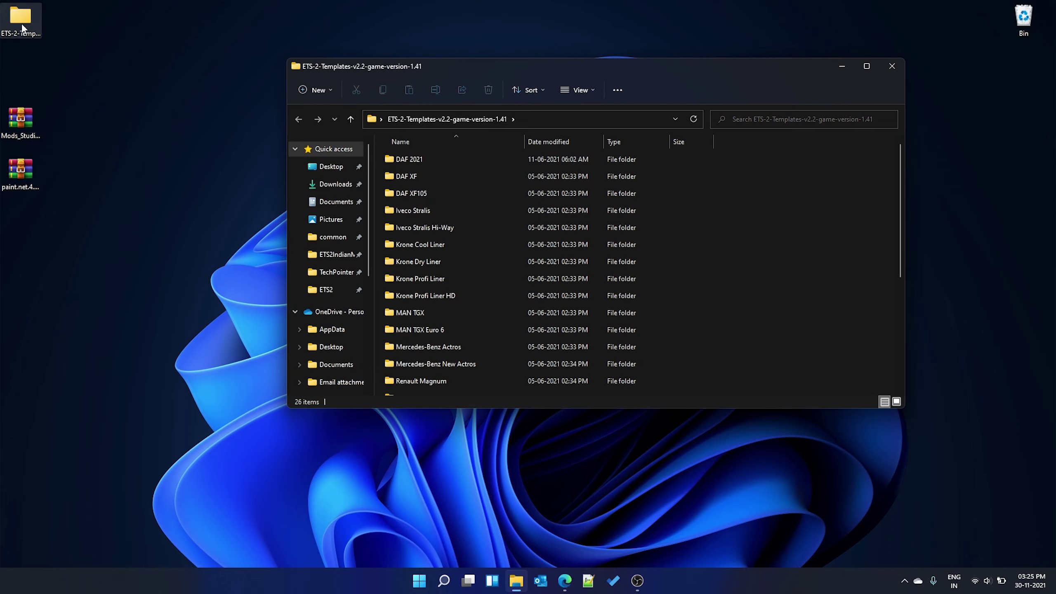
pyautogui.scroll(-2, 422, 158)
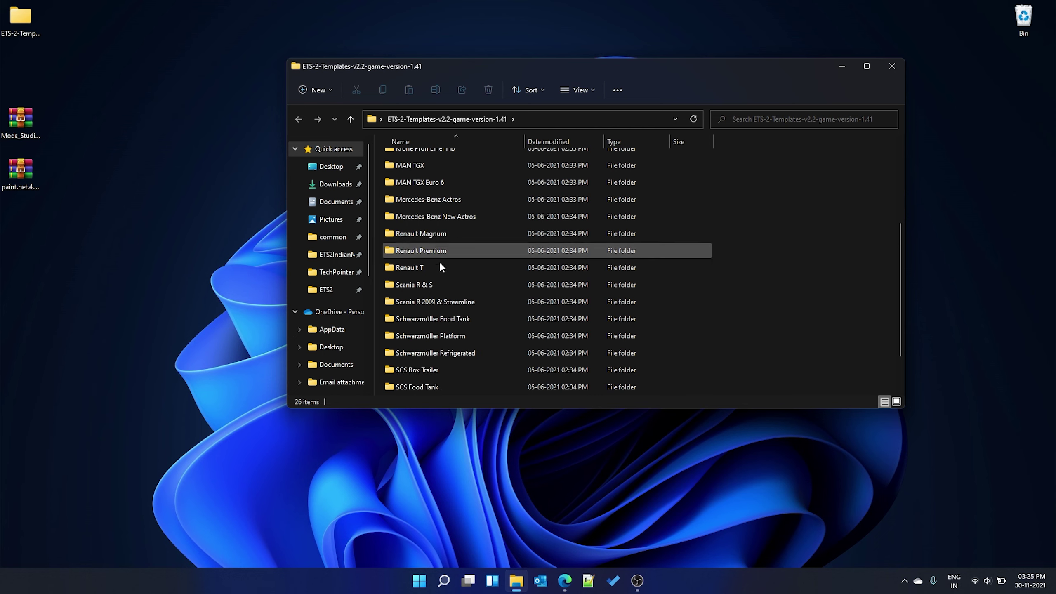
pyautogui.scroll(2, 436, 313)
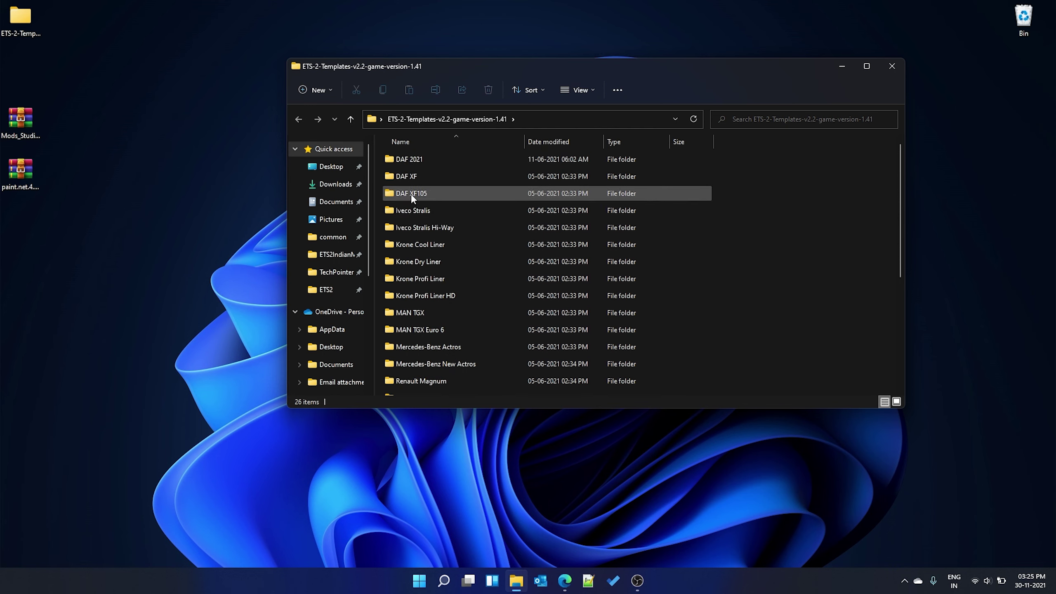
pyautogui.click(415, 160)
pyautogui.doubleClick(415, 161)
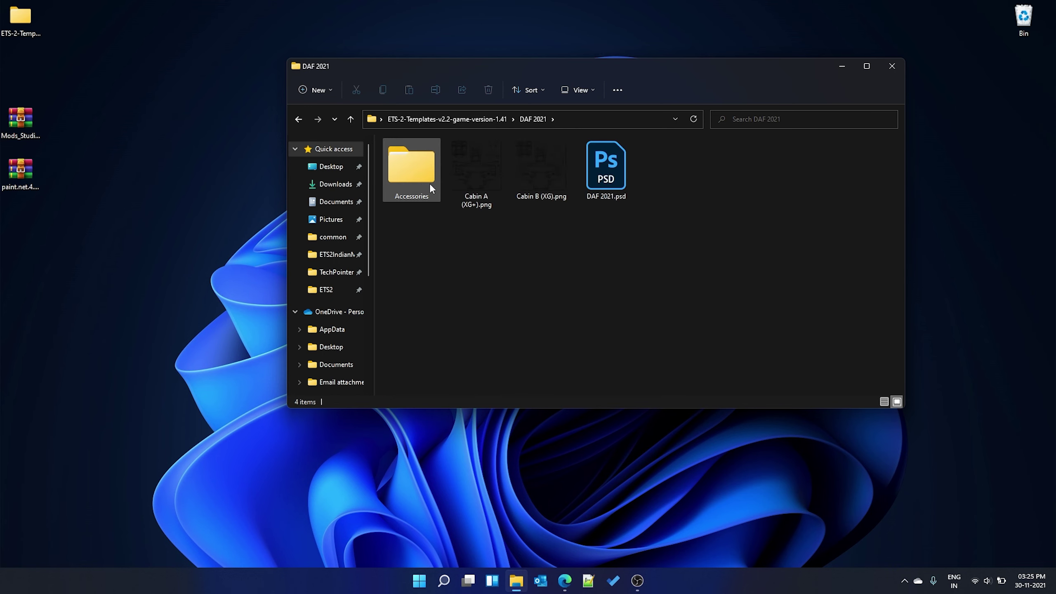
# View the Cabin A (XG+).png template, close the image viewer, and point out the DAF 2021.psd file
pyautogui.click(480, 199)
pyautogui.doubleClick(481, 187)
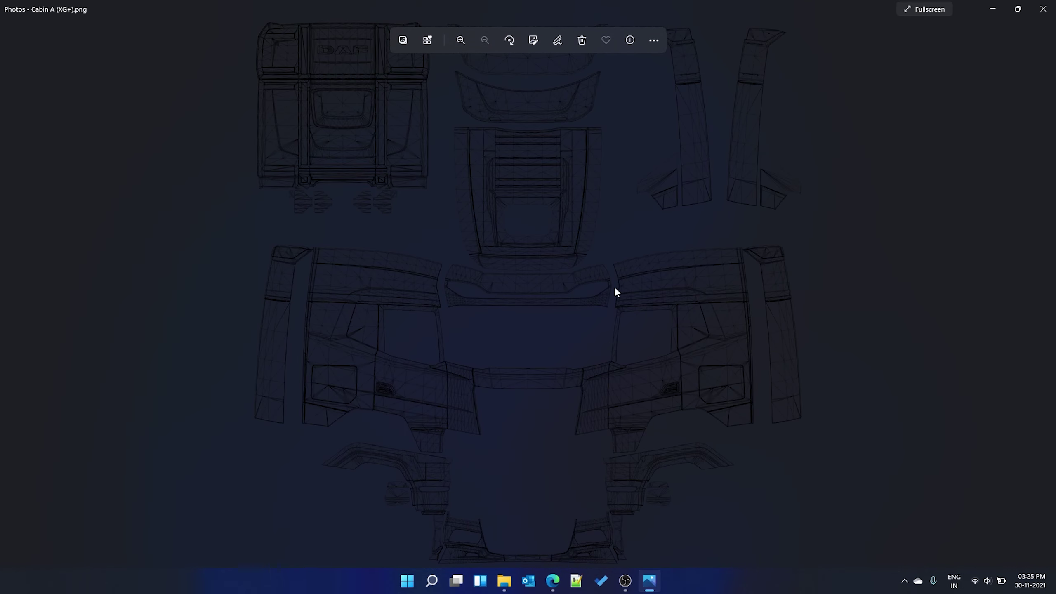
pyautogui.click(1043, 8)
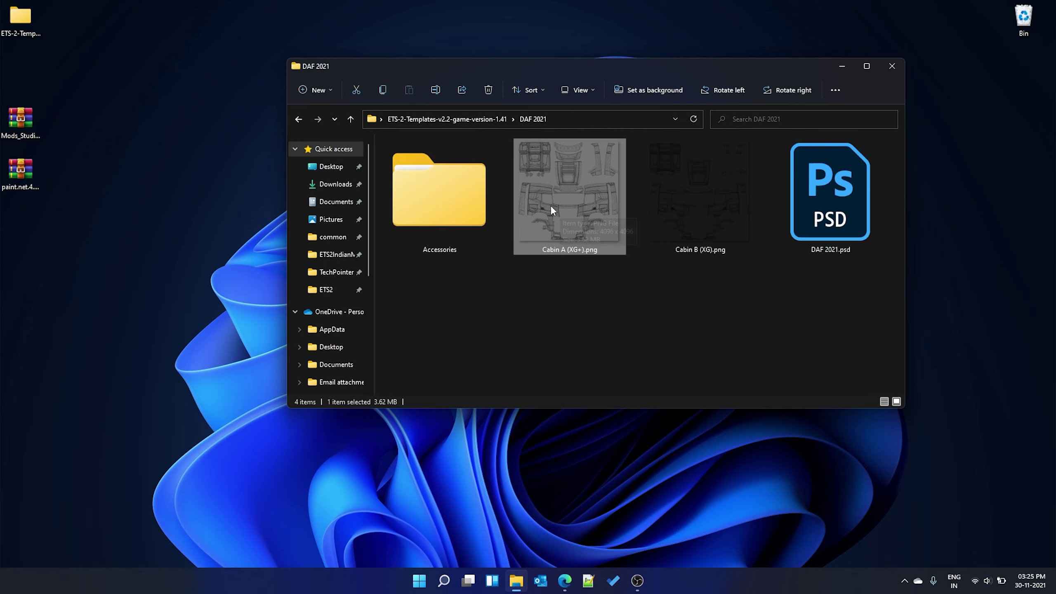
pyautogui.click(830, 187)
pyautogui.click(689, 334)
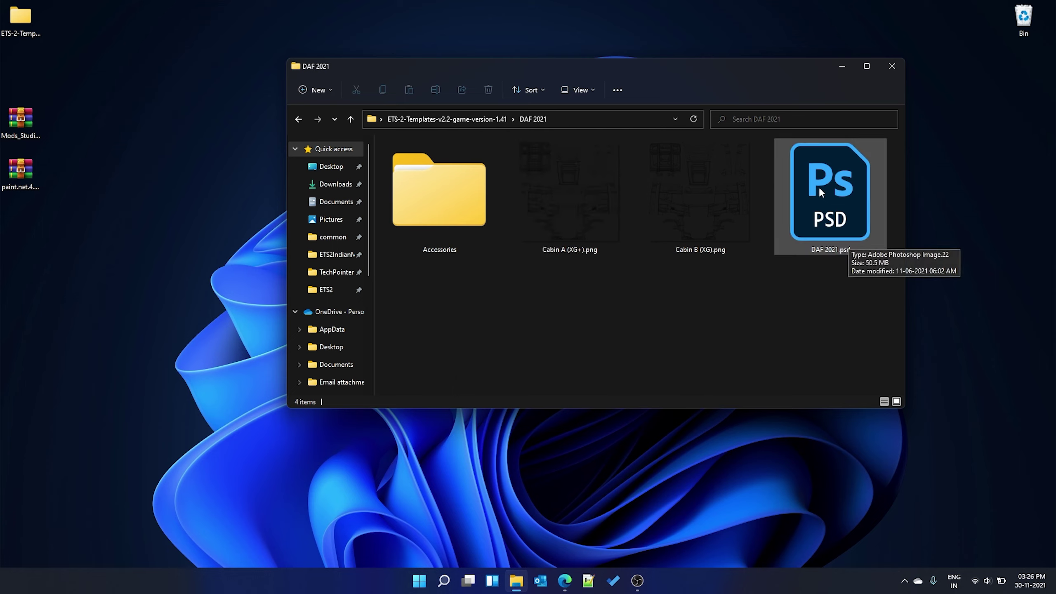
pyautogui.click(811, 214)
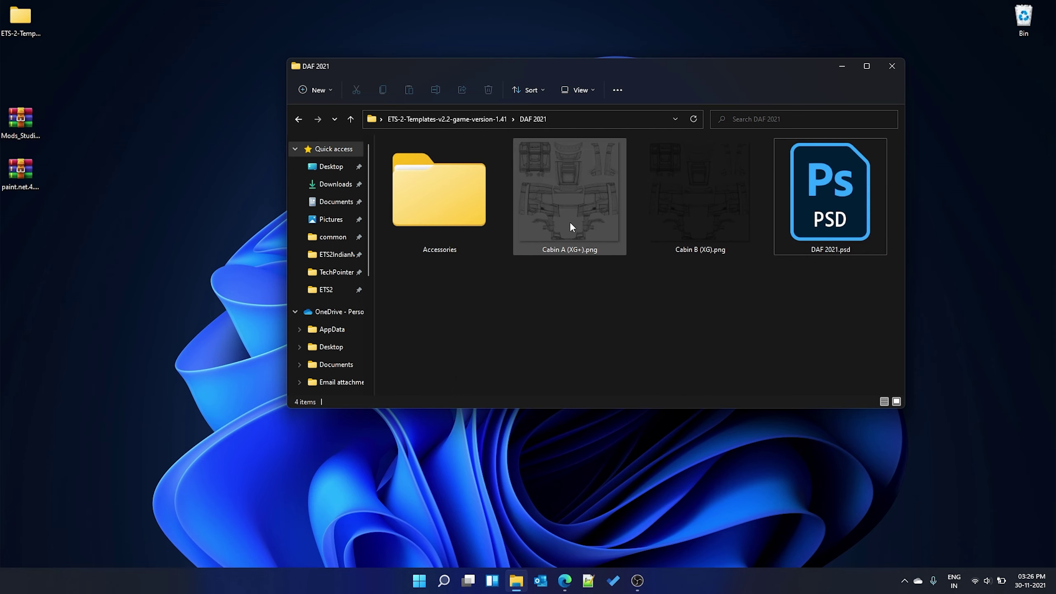
# Copy paint.net.4.3.3.install.anycpu.web.exe out of its zip onto the desktop and close the archive
pyautogui.click(477, 119)
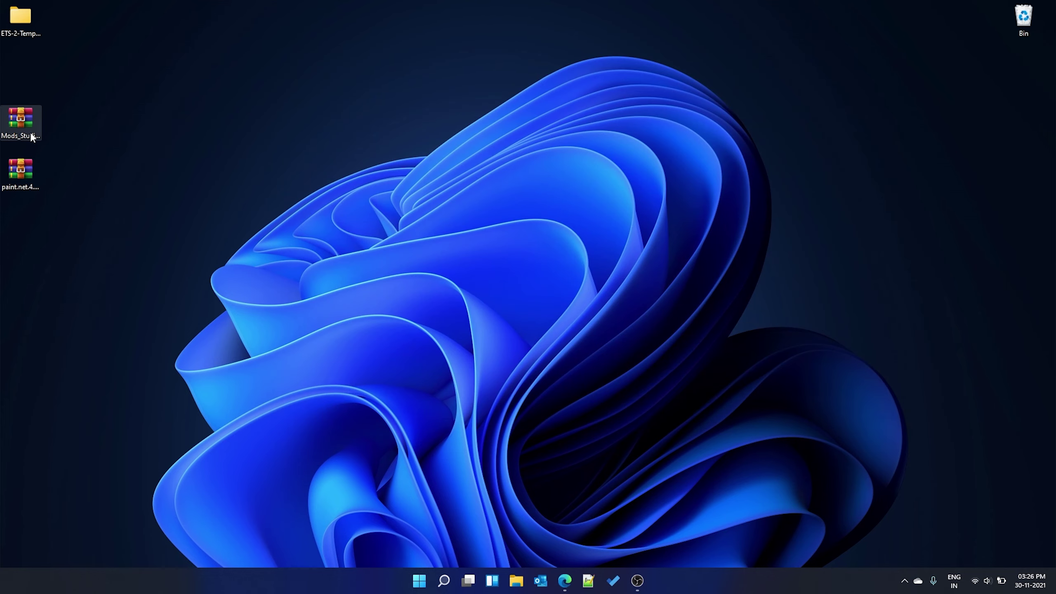
pyautogui.click(19, 176)
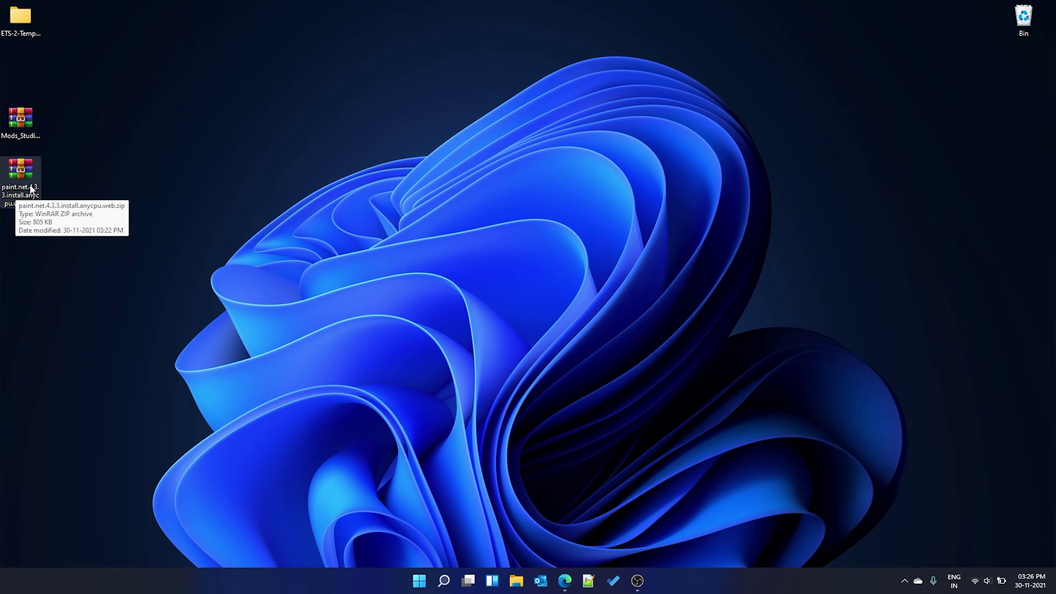
pyautogui.doubleClick(23, 171)
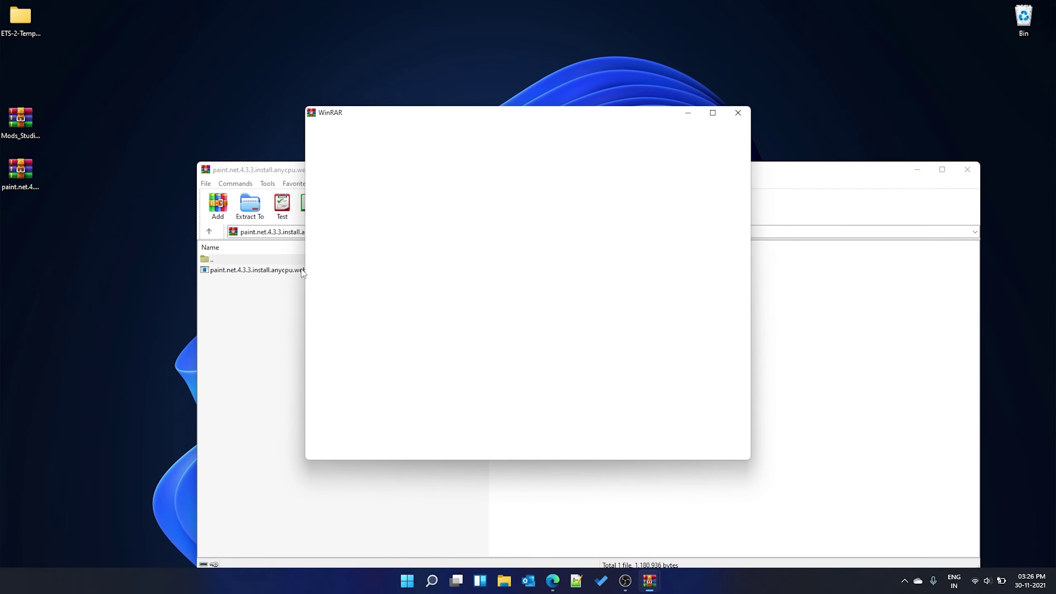
pyautogui.click(737, 112)
pyautogui.doubleClick(307, 270)
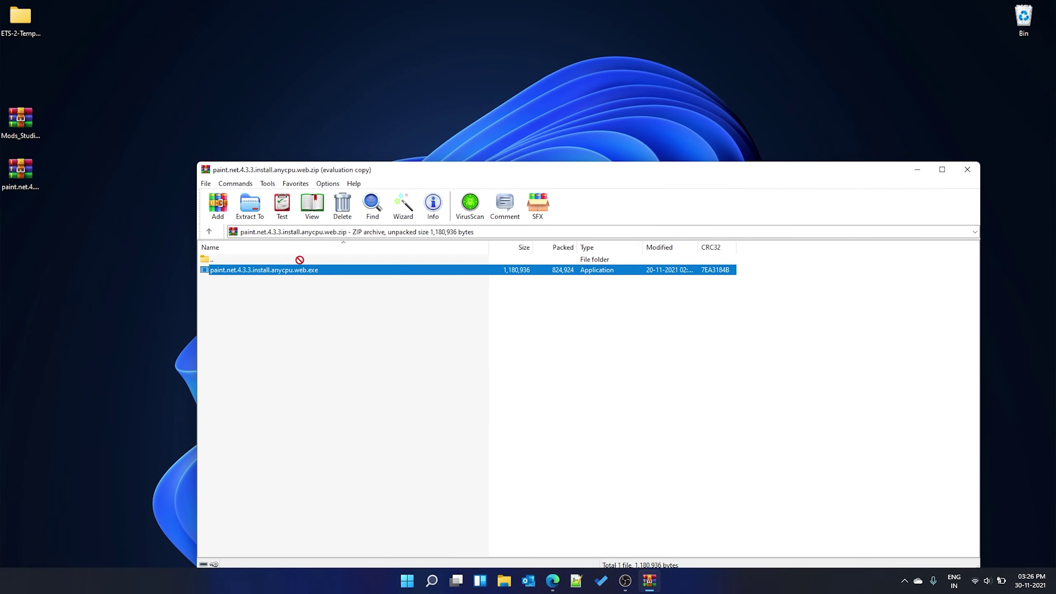
pyautogui.click(967, 170)
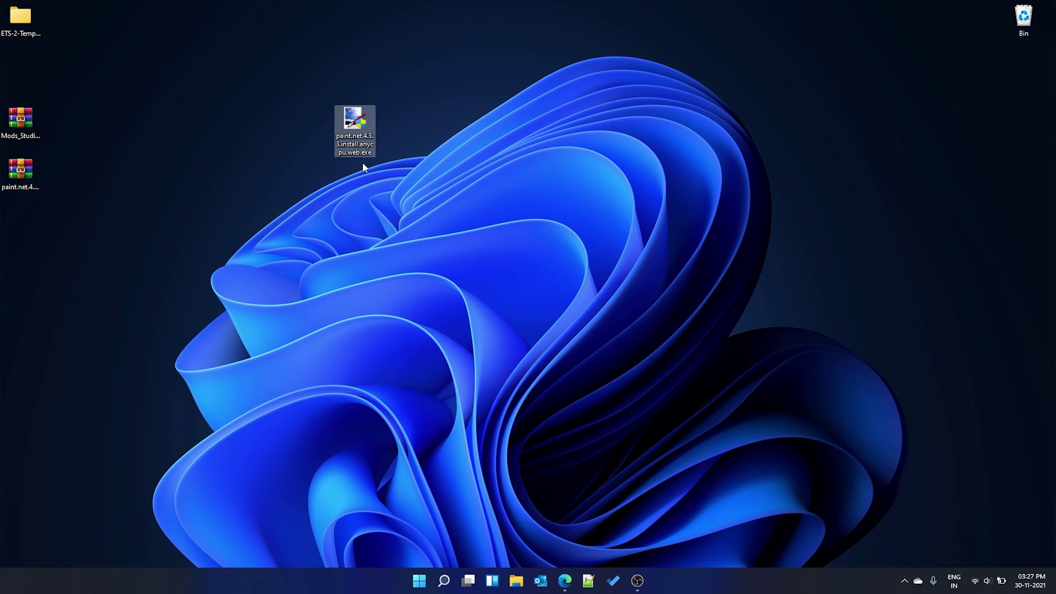
# Run the paint.net installer from the desktop, allow it to make changes, and let it download paint.net
pyautogui.doubleClick(354, 120)
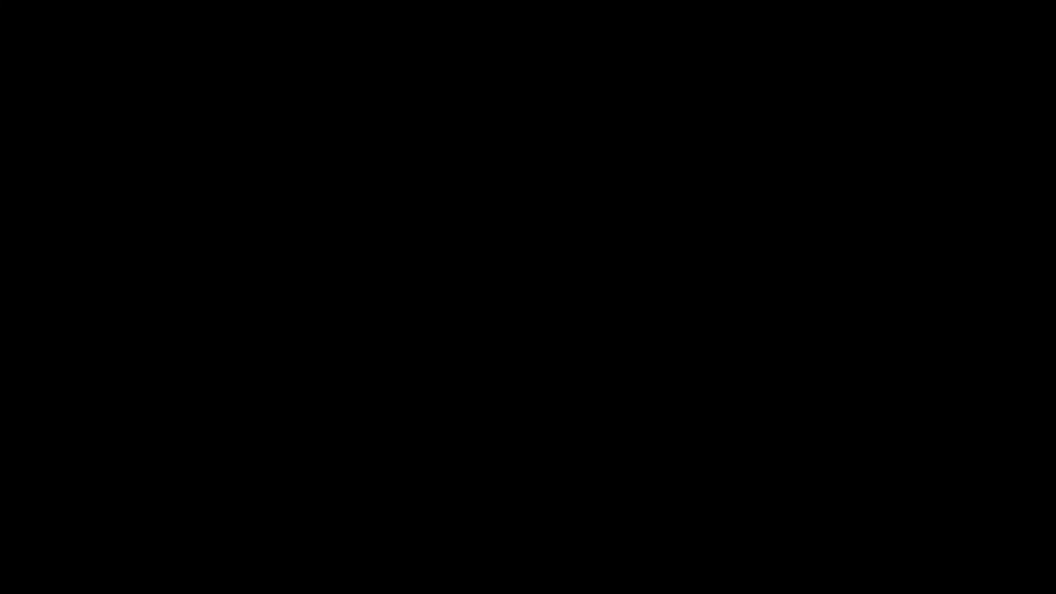
pyautogui.click(513, 363)
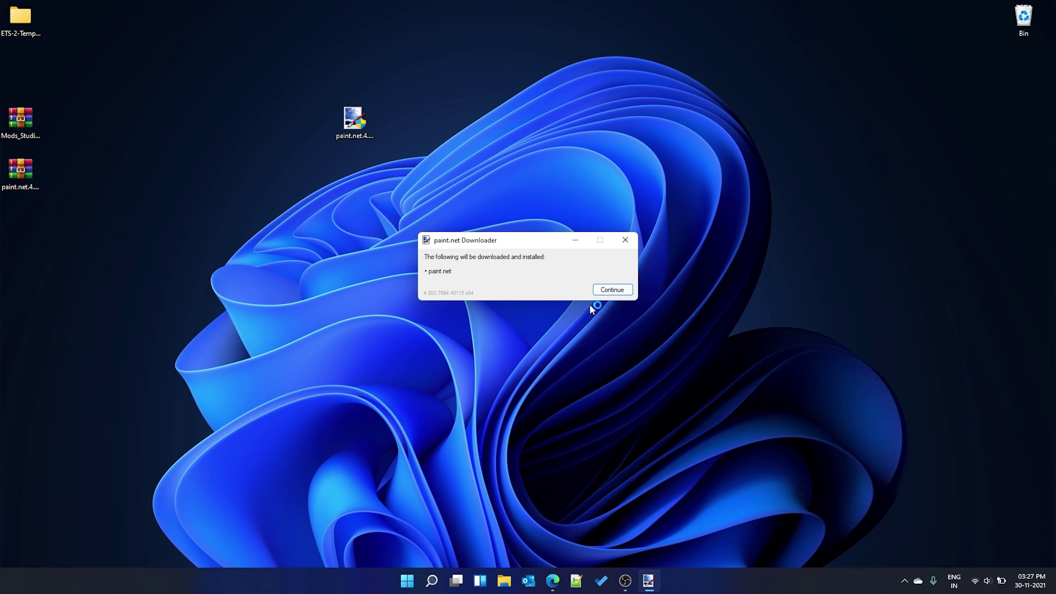
pyautogui.click(609, 291)
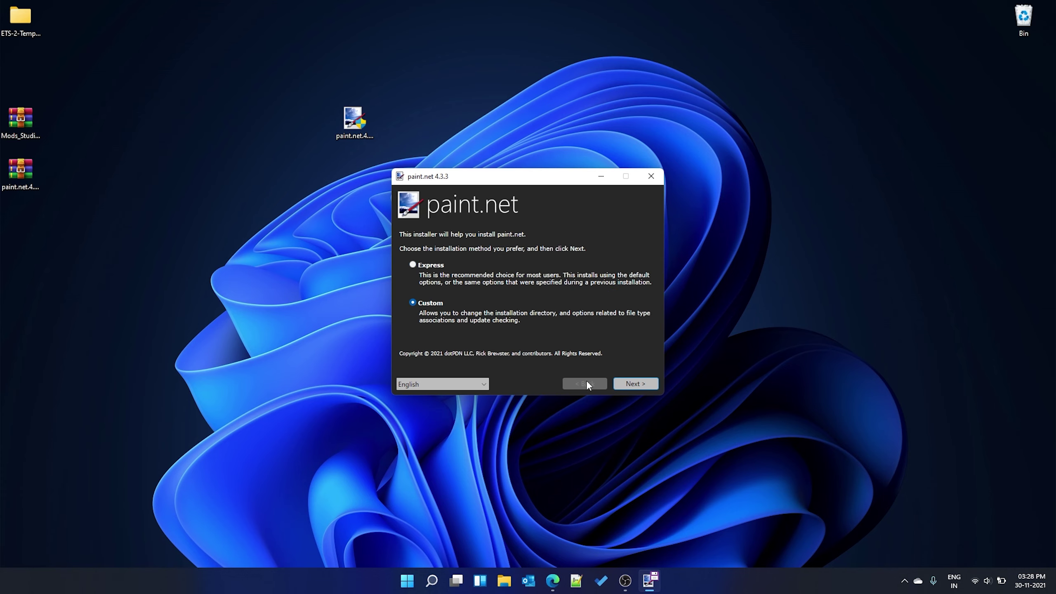
# Install paint.net 4.3.3 with the Custom method, accept the license, keep the desktop shortcut, and finish without starting the program
pyautogui.click(634, 384)
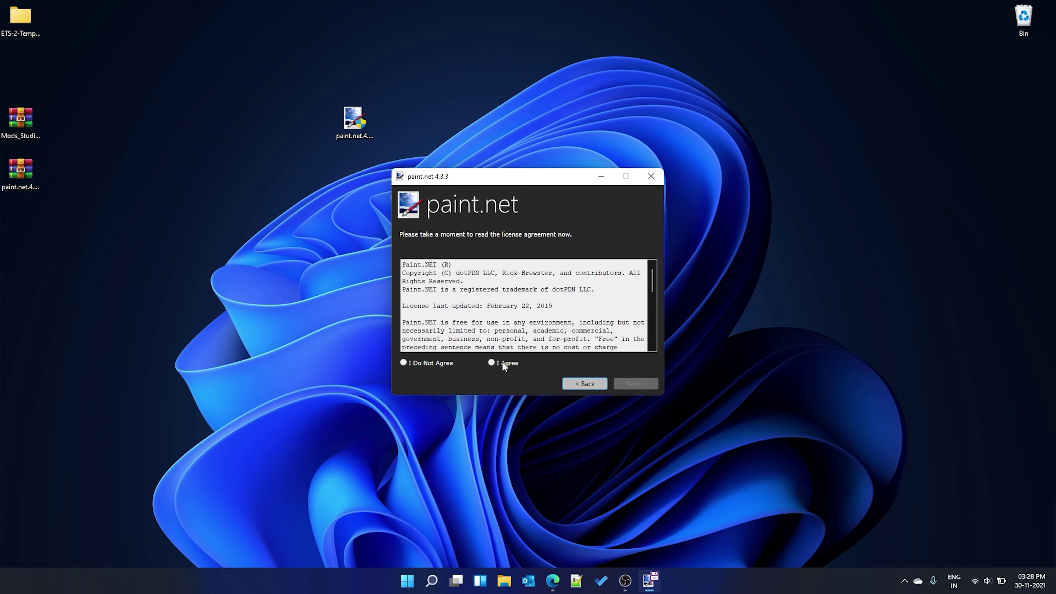
pyautogui.click(504, 363)
pyautogui.click(635, 383)
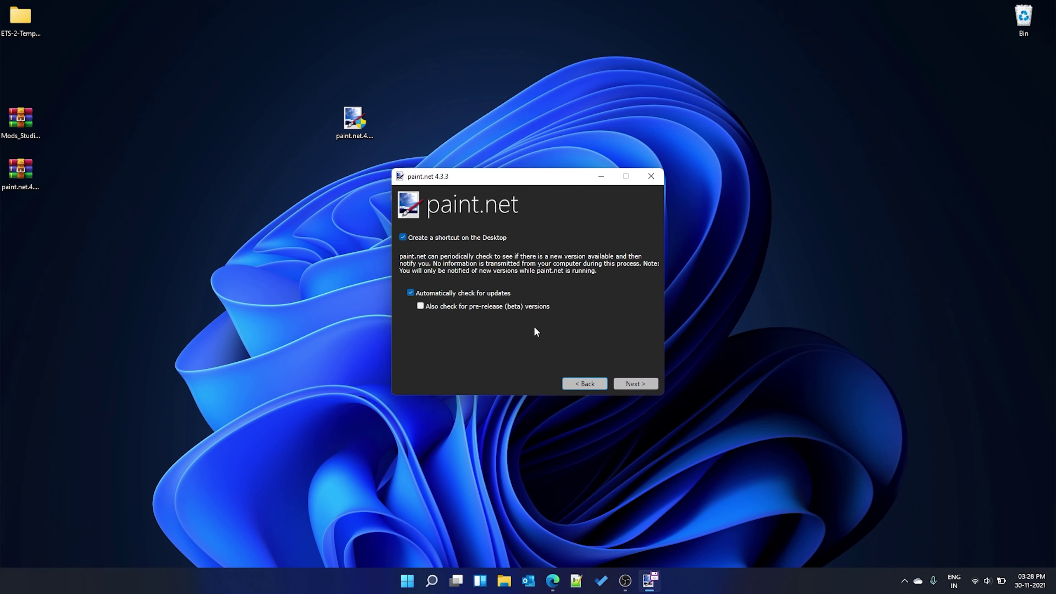
pyautogui.click(629, 386)
pyautogui.click(629, 385)
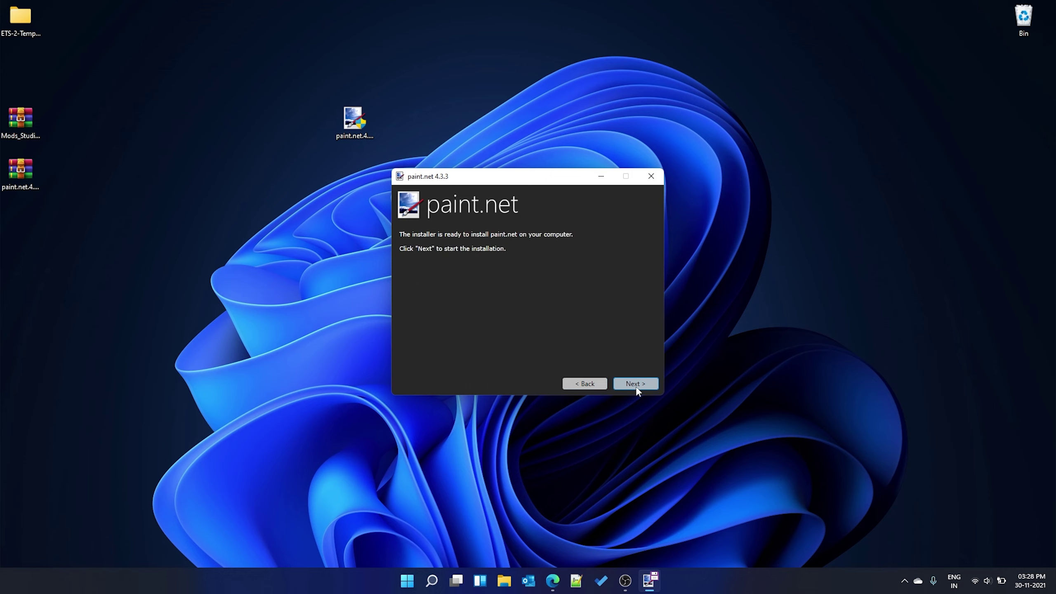
pyautogui.click(638, 385)
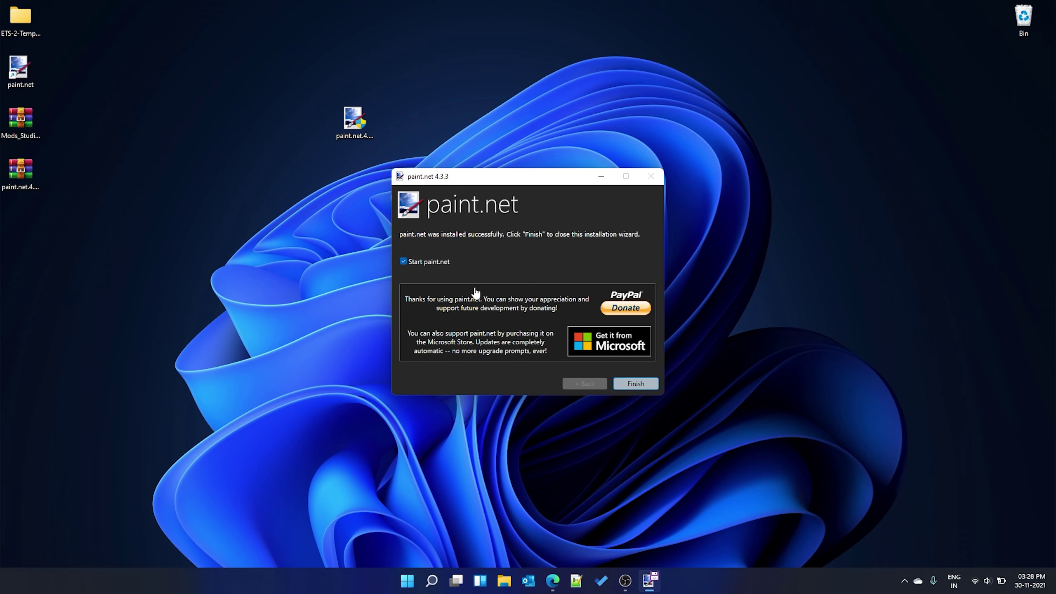
pyautogui.click(402, 260)
pyautogui.click(640, 383)
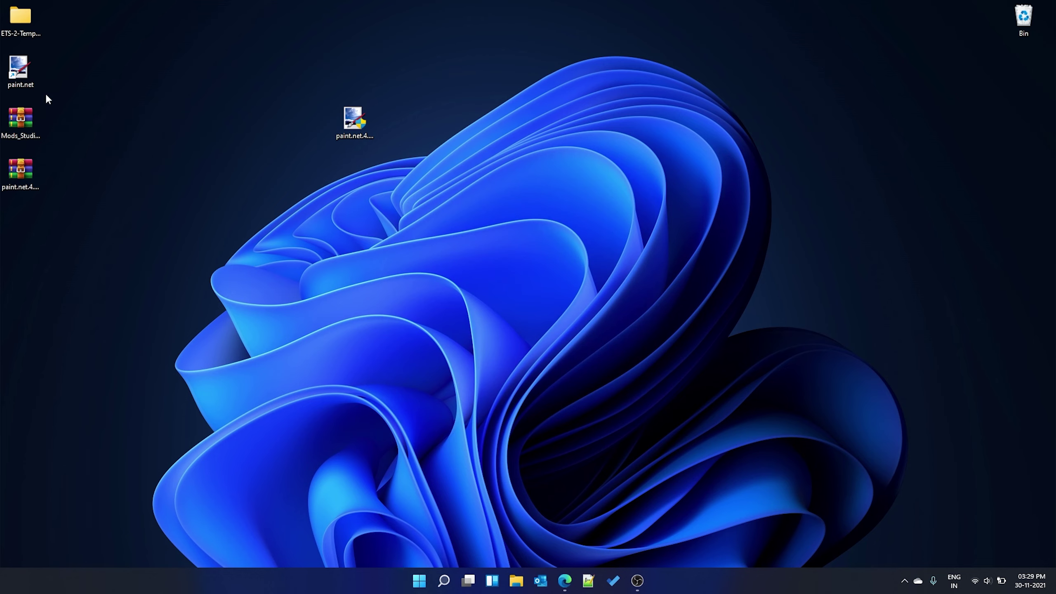
# Delete the paint.net zip and its installer from the desktop
pyautogui.moveTo(20, 170); pyautogui.dragTo(302, 163)
pyautogui.moveTo(296, 69); pyautogui.dragTo(376, 212)
pyautogui.press('Delete')
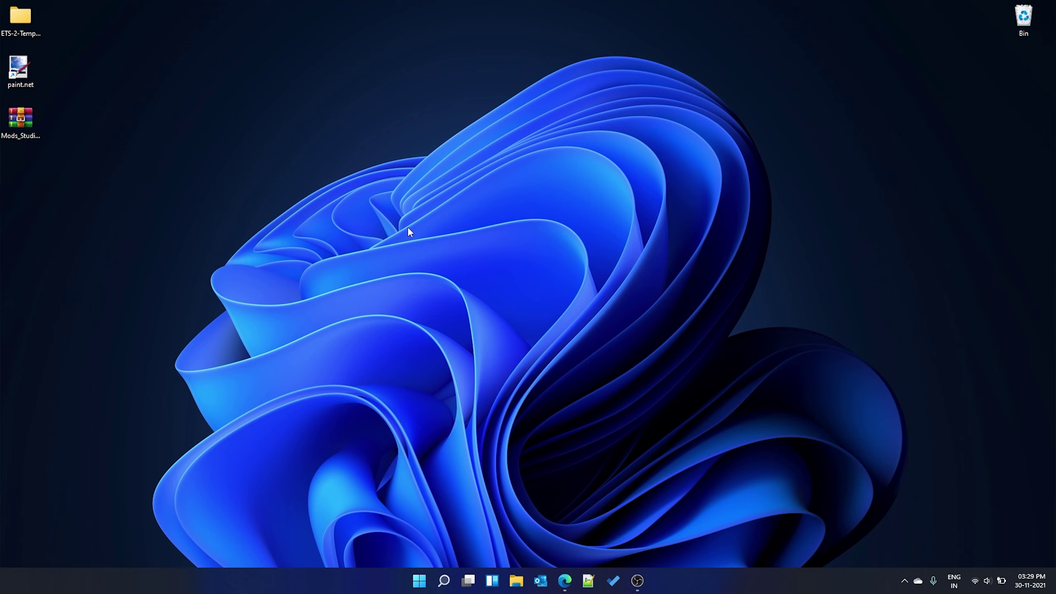
# Extract Mods_Studio_2_v.2021.02.zip with WinRAR into a Mods_Studio_2_v.2021.02 folder on the desktop and close the archive
pyautogui.click(25, 119)
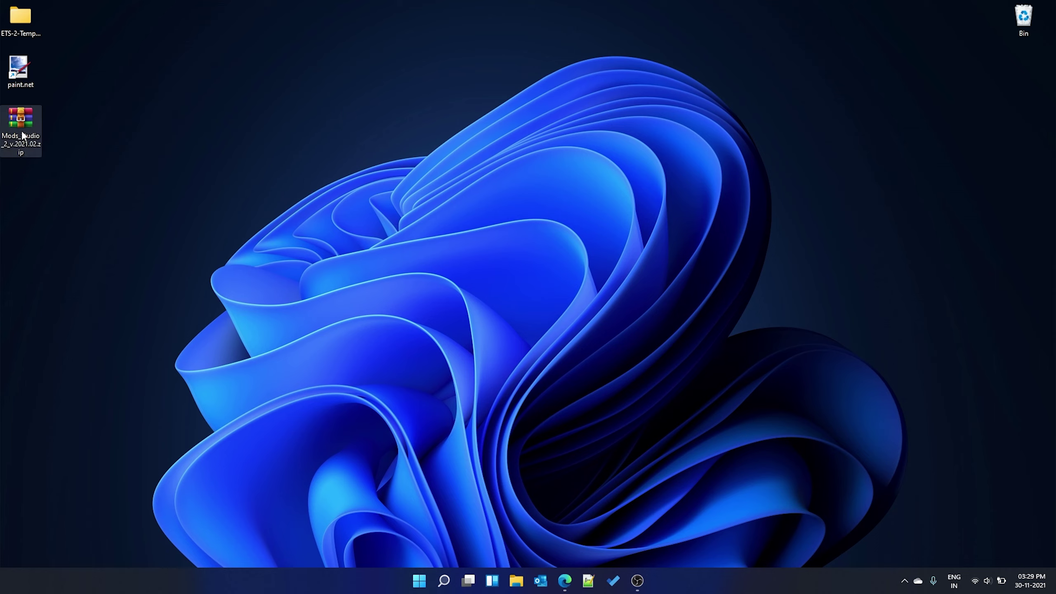
pyautogui.doubleClick(20, 121)
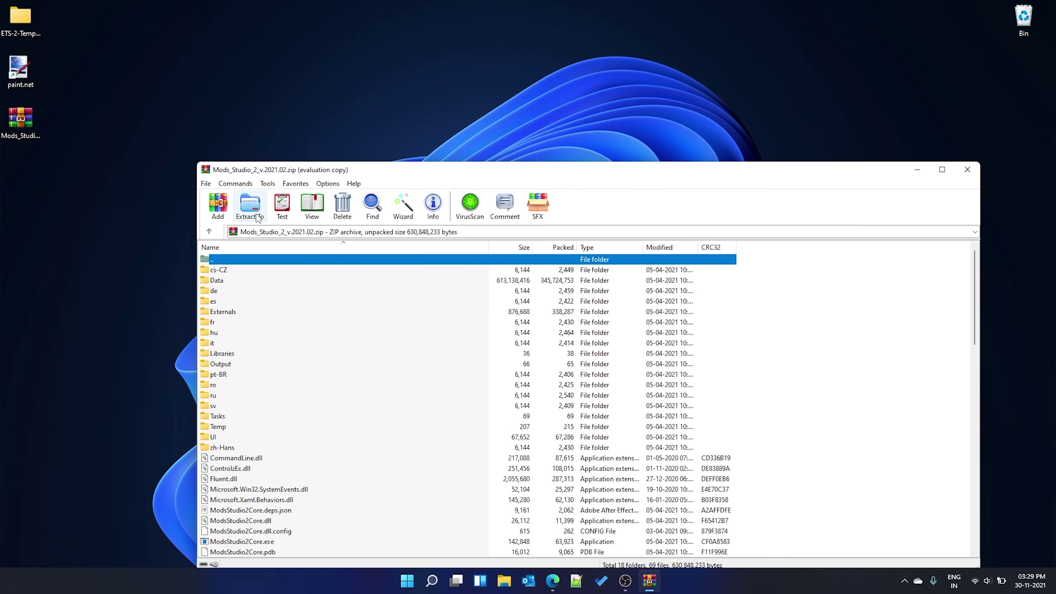
pyautogui.click(257, 217)
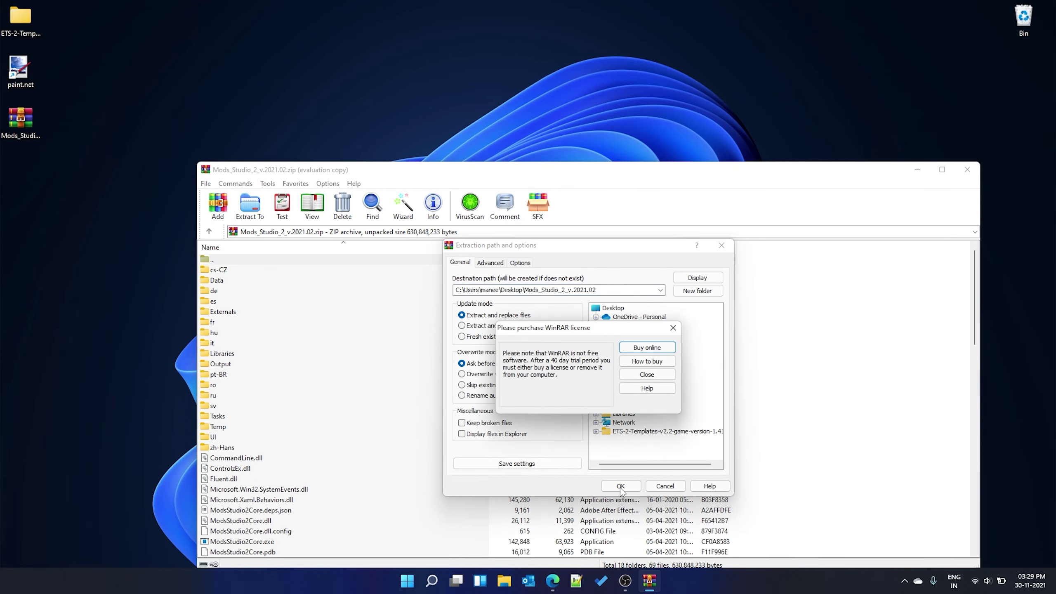
pyautogui.click(650, 378)
pyautogui.click(618, 485)
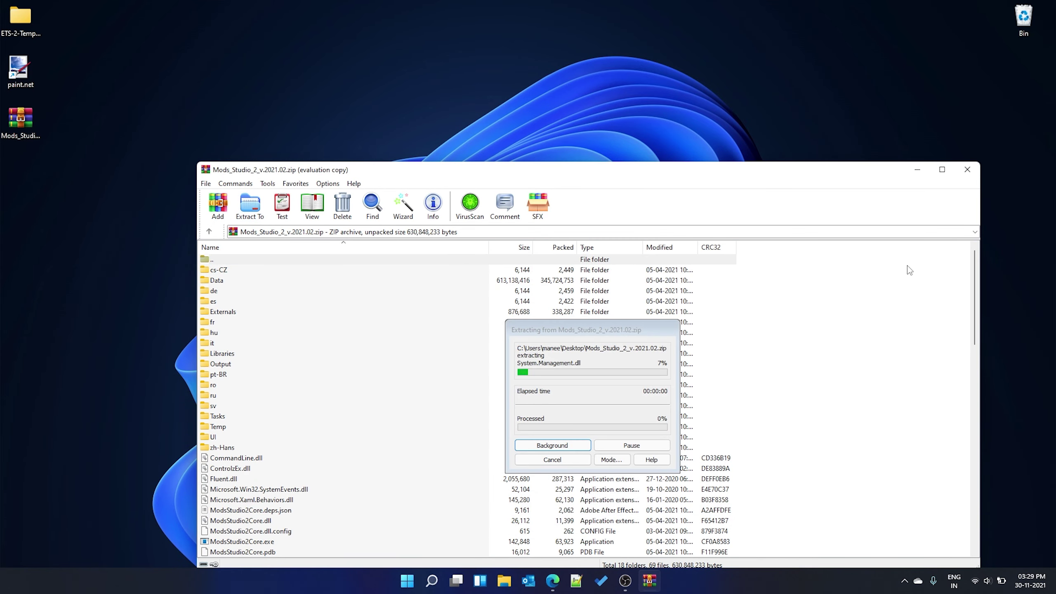
pyautogui.click(966, 170)
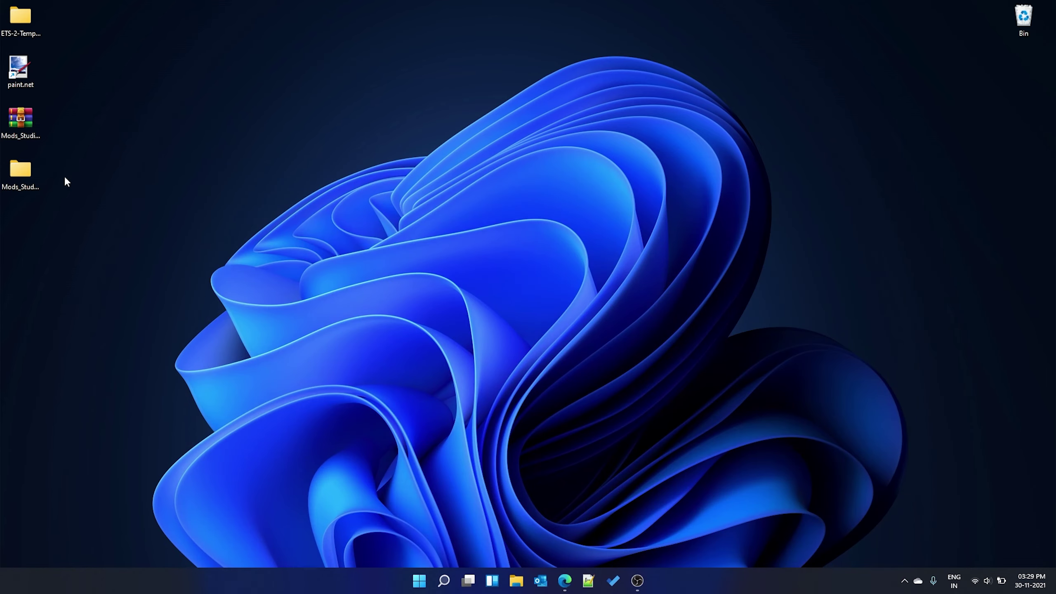
# Place the extracted Mods Studio 2 folder beside the templates folder on the desktop and delete its zip
pyautogui.moveTo(22, 174); pyautogui.dragTo(66, 38)
pyautogui.click(19, 122)
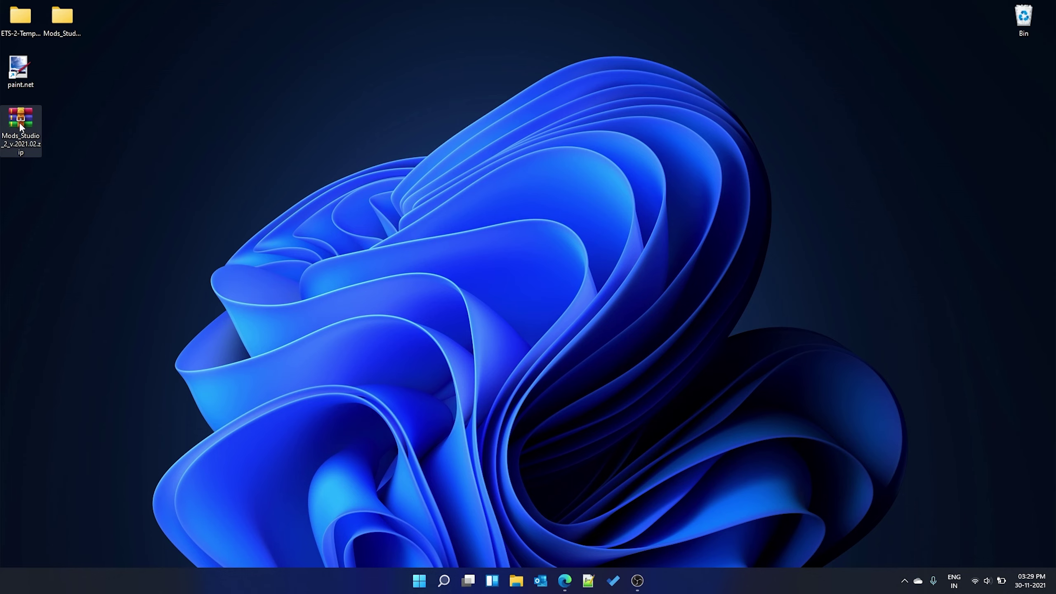
pyautogui.moveTo(19, 122); pyautogui.dragTo(53, 35)
# Open the Mods Studio 2 folder, point out ModsStudio2UI.exe, and close the folder
pyautogui.doubleClick(55, 25)
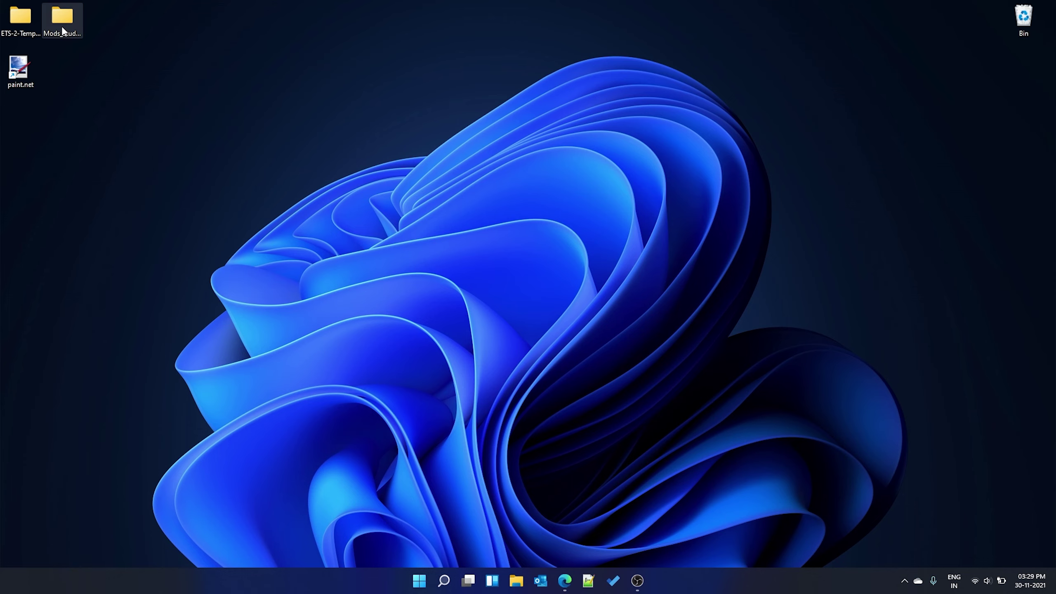
pyautogui.scroll(-15, 474, 291)
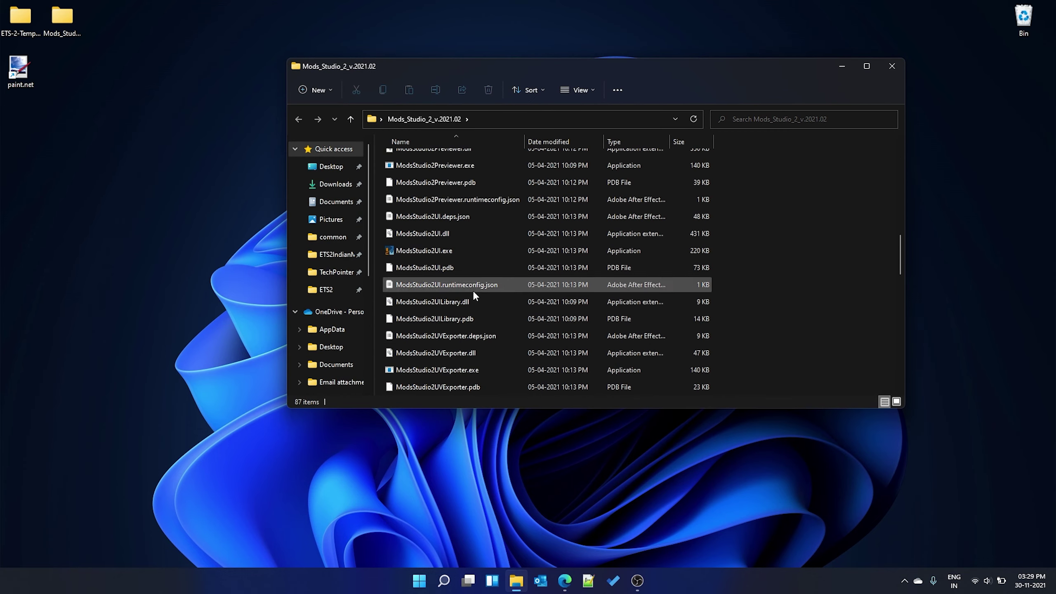
pyautogui.click(387, 252)
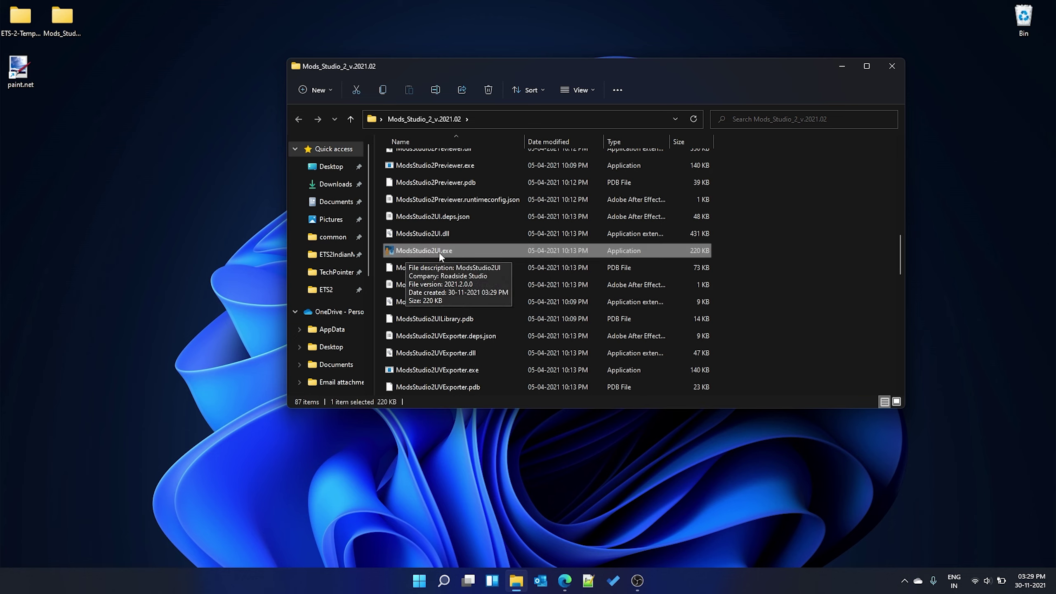
pyautogui.click(893, 67)
# Move the paint.net shortcut away from the desktop folders and open the DAF XF folder in the template pack
pyautogui.moveTo(19, 68); pyautogui.dragTo(228, 18)
pyautogui.doubleClick(17, 37)
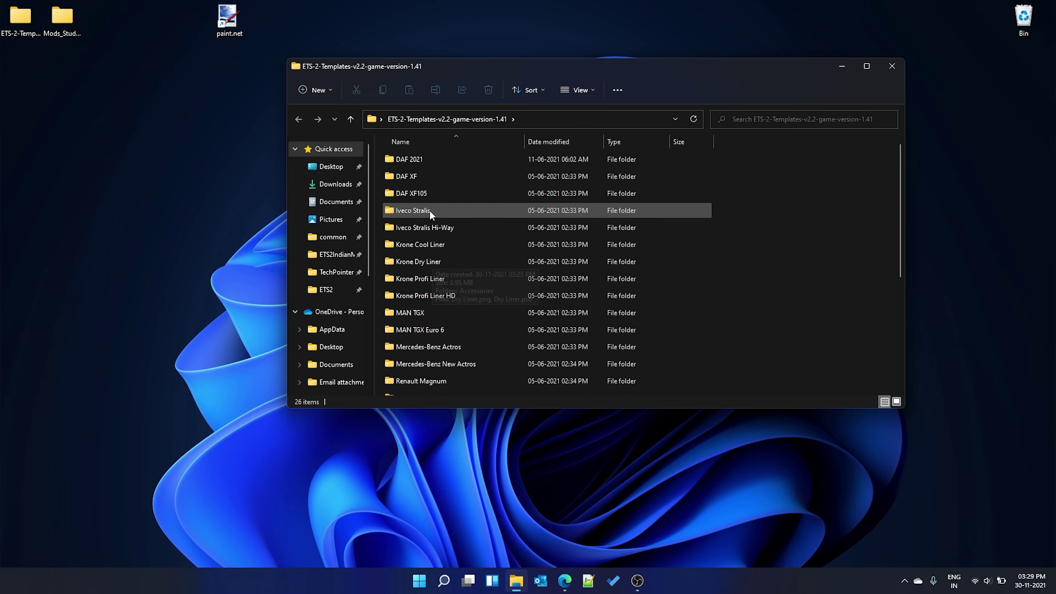
pyautogui.click(429, 178)
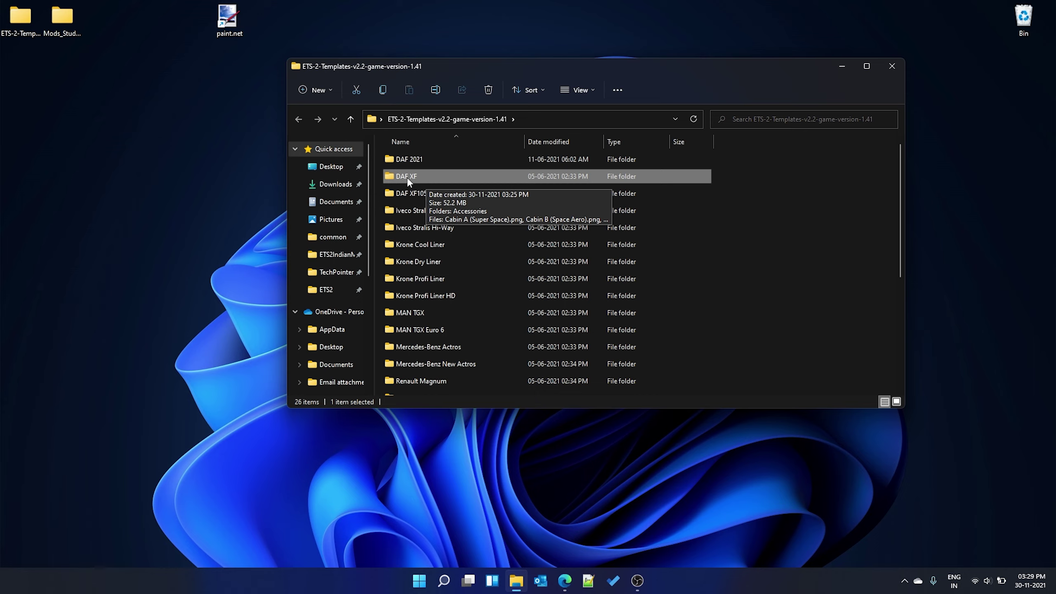
pyautogui.doubleClick(422, 177)
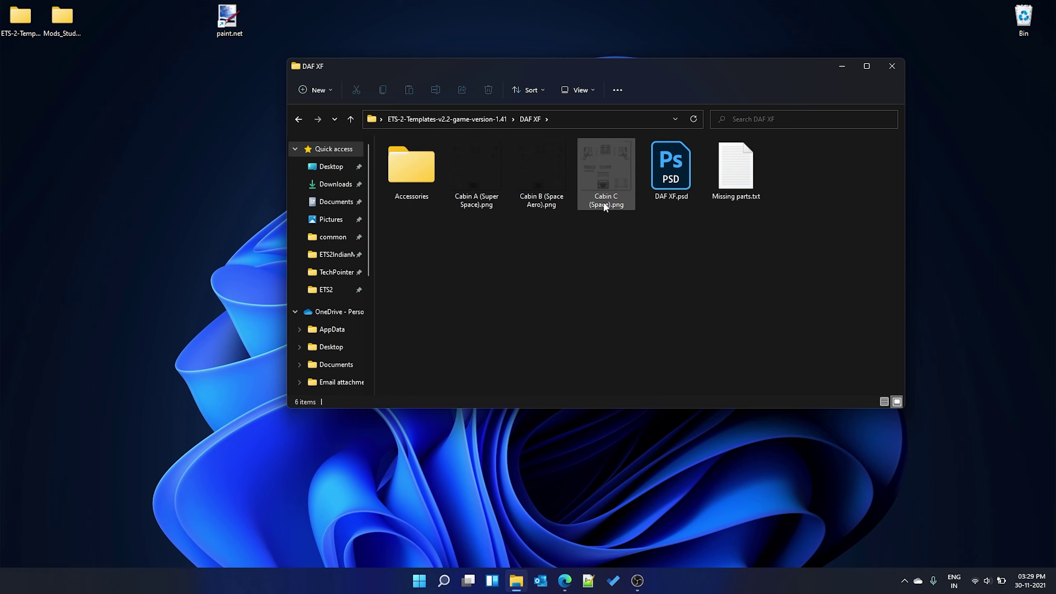
# Open the Cabin A (Super Space).png template in paint.net
pyautogui.click(460, 188)
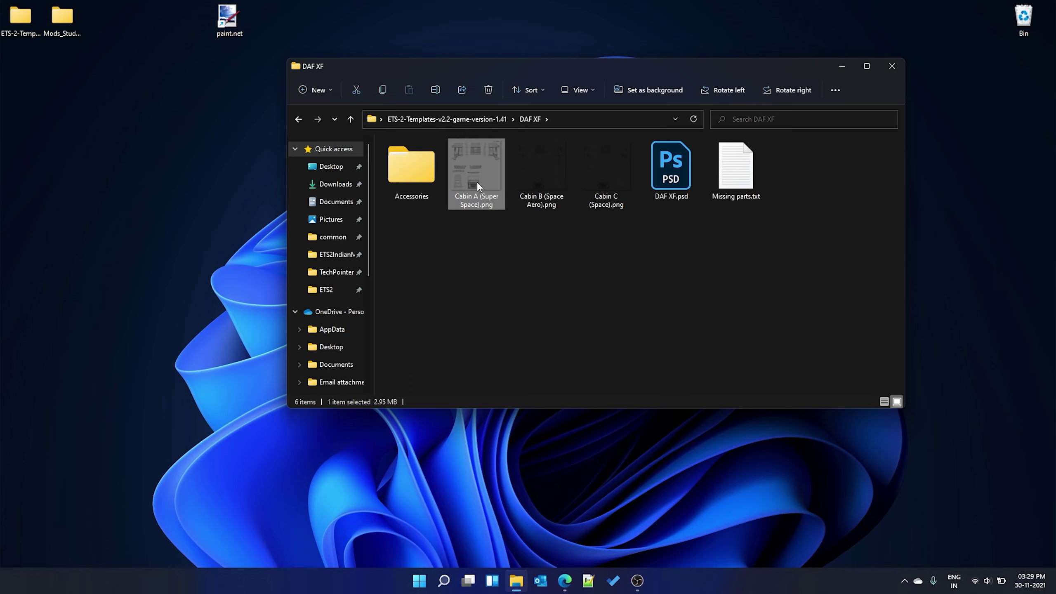
pyautogui.rightClick(476, 181)
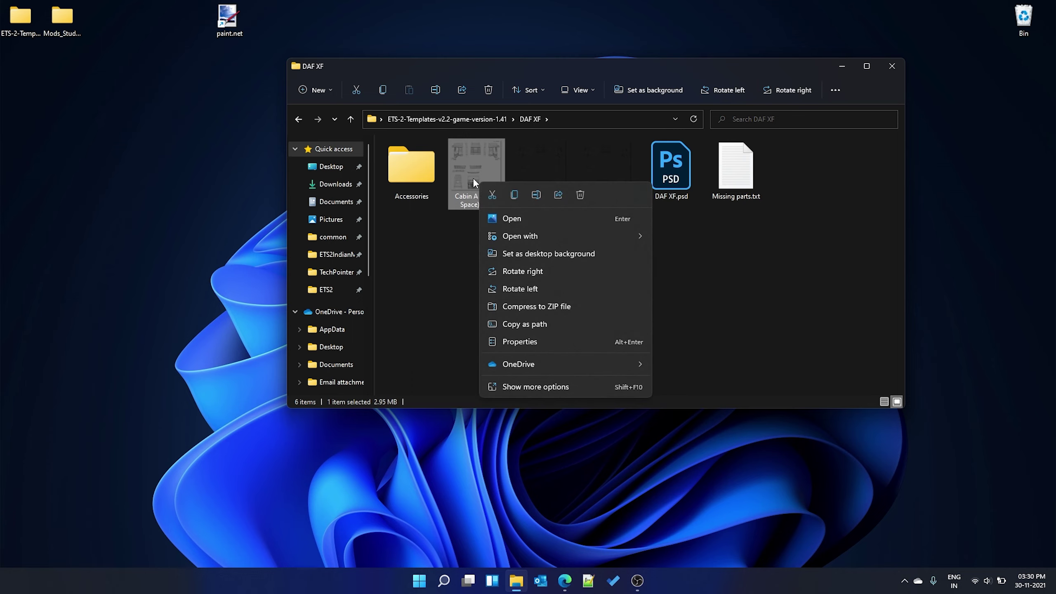
pyautogui.moveTo(550, 239)
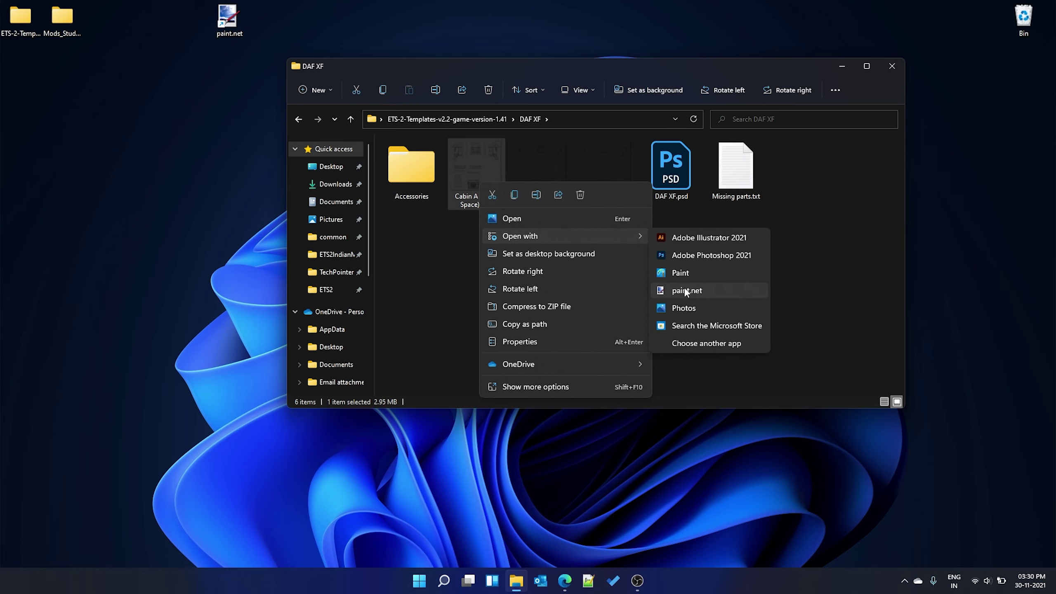
pyautogui.click(684, 290)
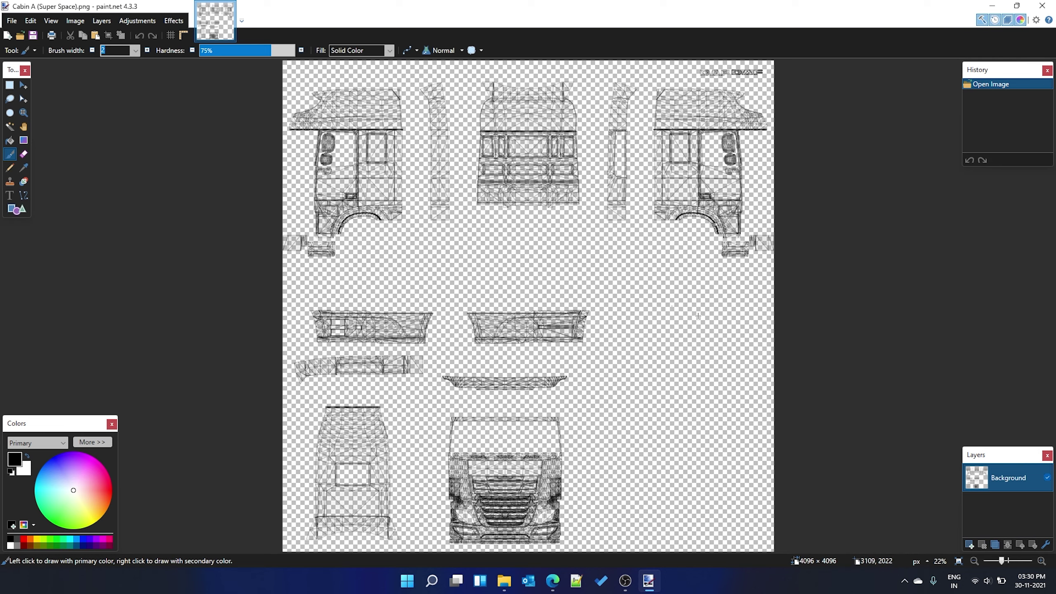
# Add a new layer beneath the Background template layer and fill it entirely with white using the Paint Bucket
pyautogui.click(970, 544)
pyautogui.moveTo(998, 481); pyautogui.dragTo(997, 525)
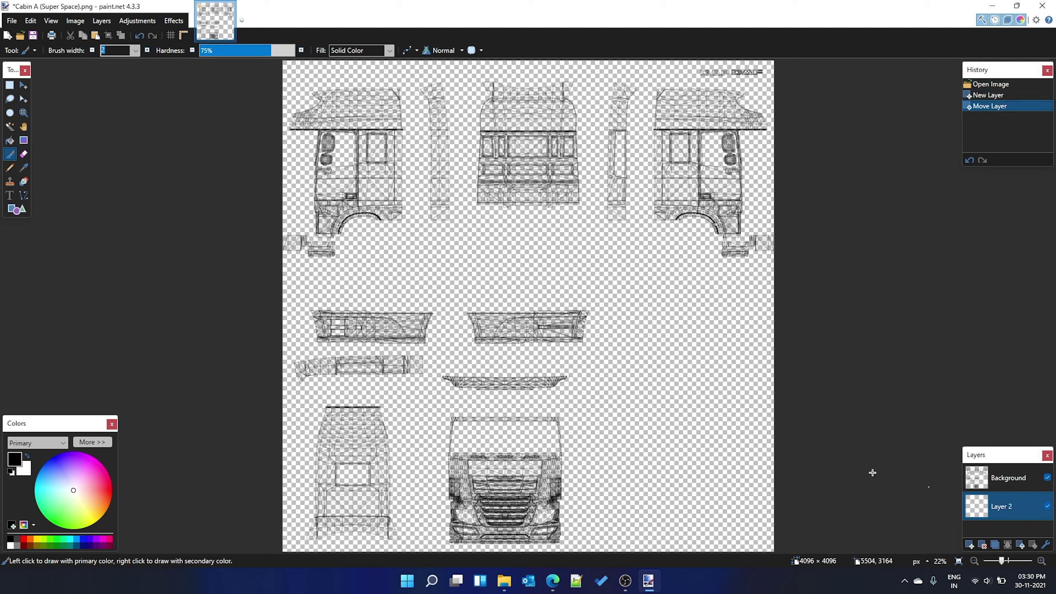
pyautogui.click(10, 140)
pyautogui.click(71, 492)
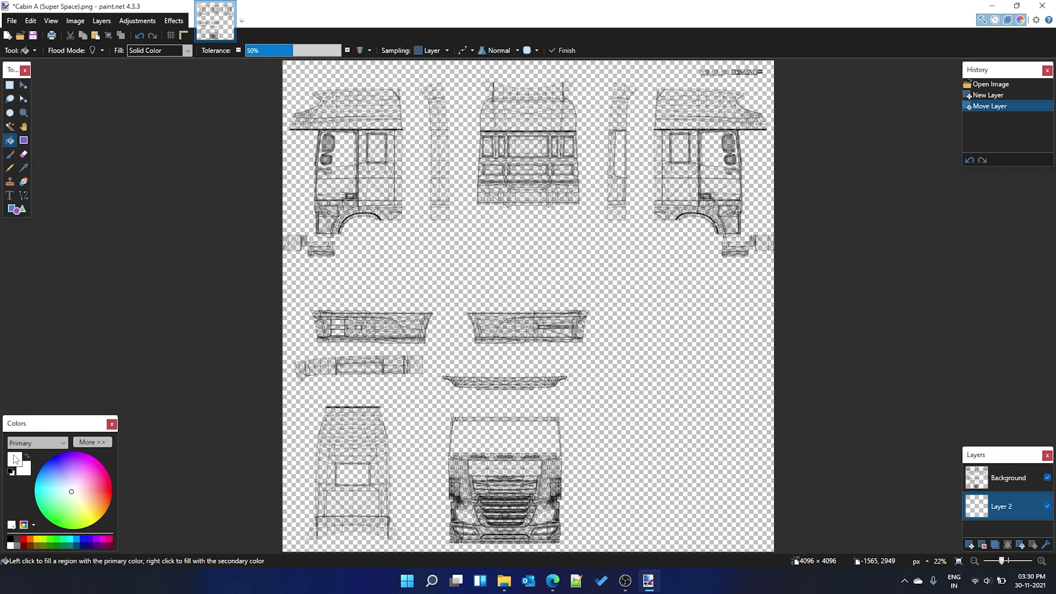
pyautogui.click(687, 399)
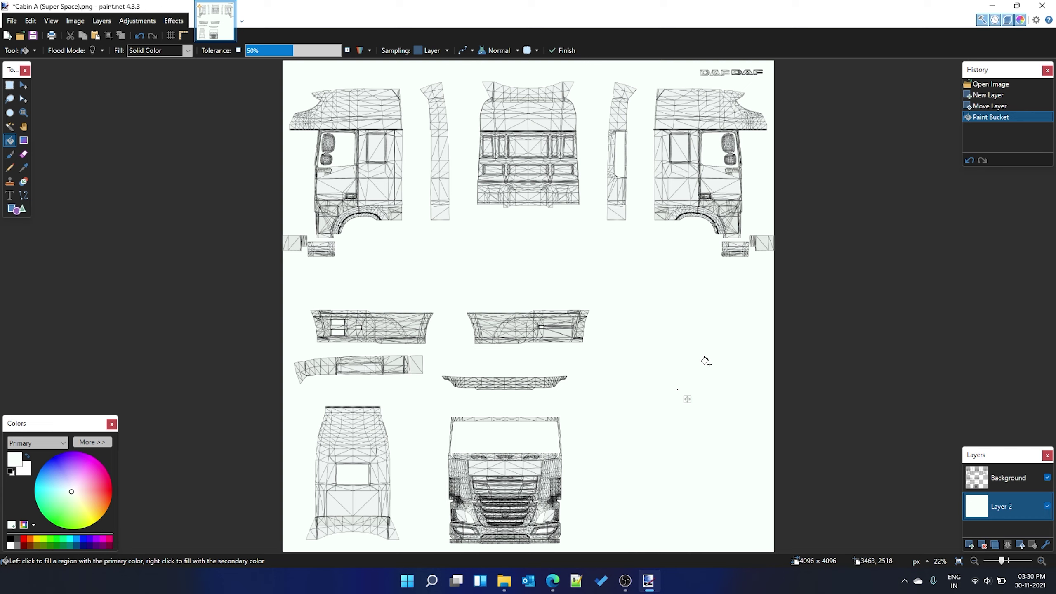
# Open the Save As options for the template, choose the PNG file type, and cancel without saving
pyautogui.click(9, 21)
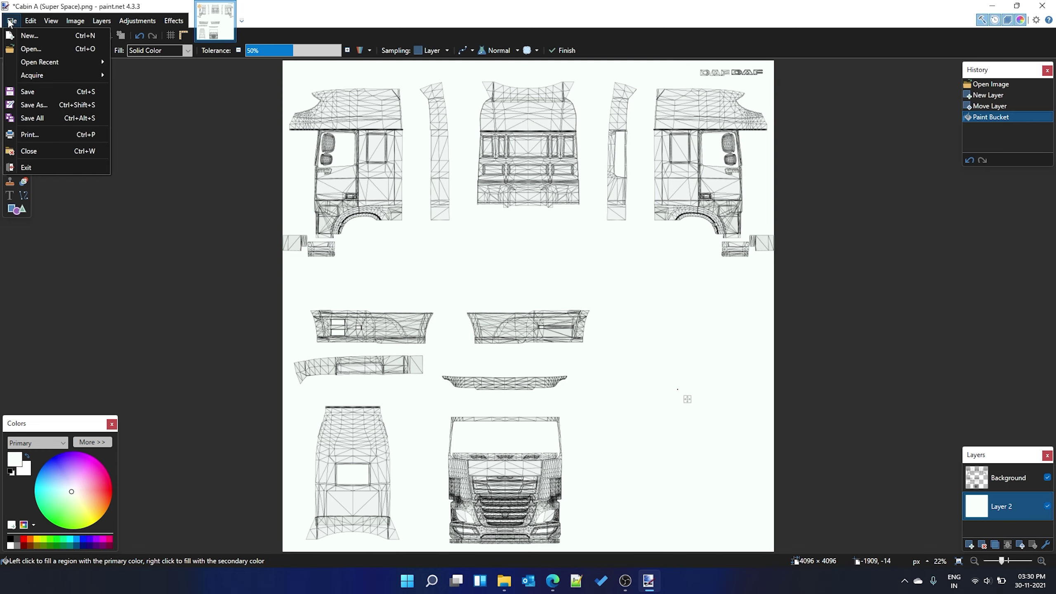
pyautogui.click(44, 103)
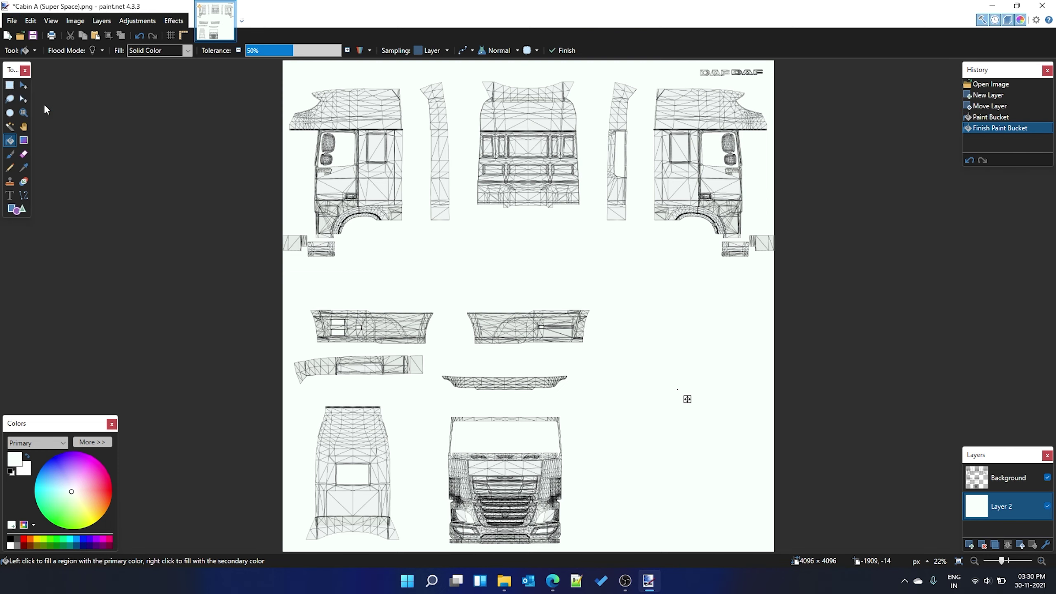
pyautogui.click(143, 253)
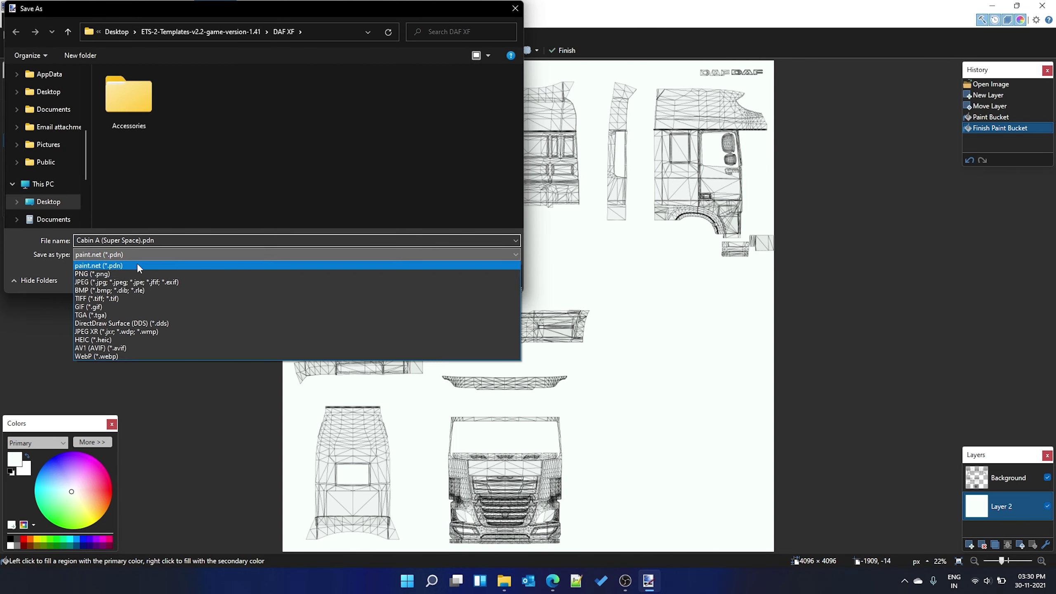
pyautogui.click(133, 275)
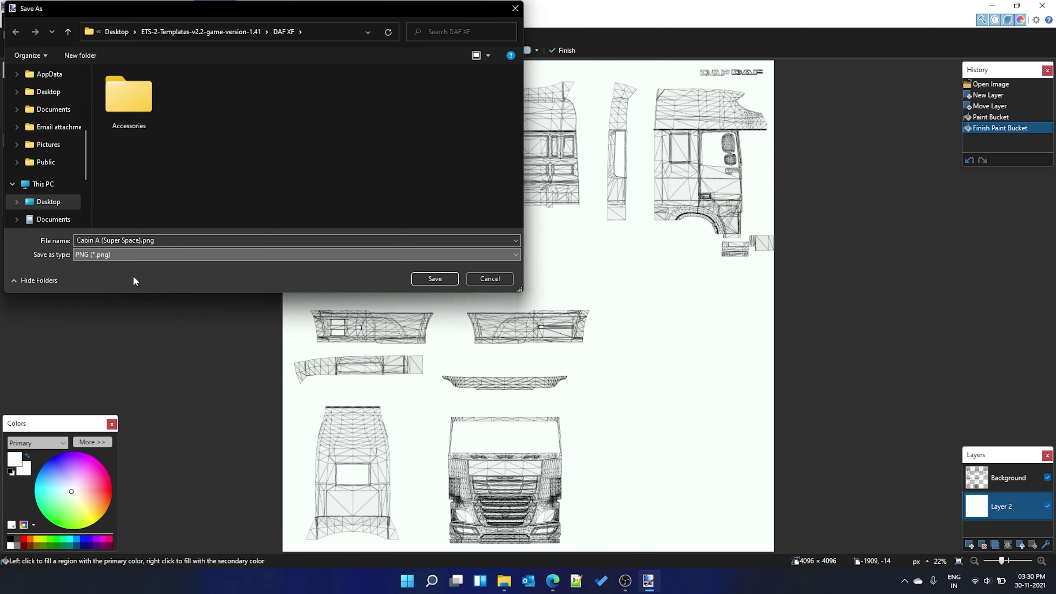
pyautogui.click(515, 9)
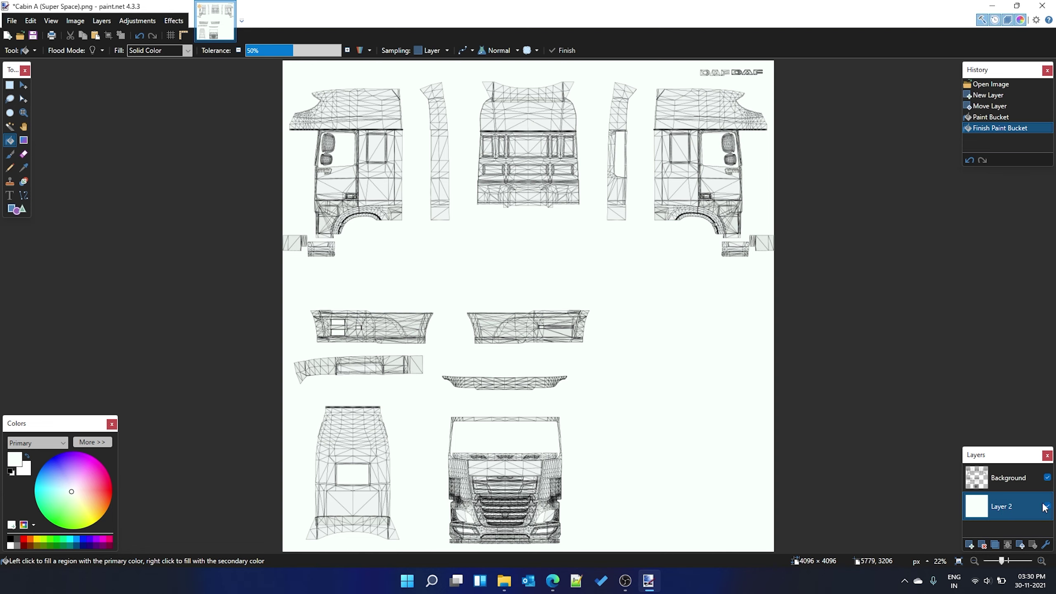
# Toggle the visibility of the Background template layer, leave it hidden, and close the image and paint.net without saving
pyautogui.click(1047, 478)
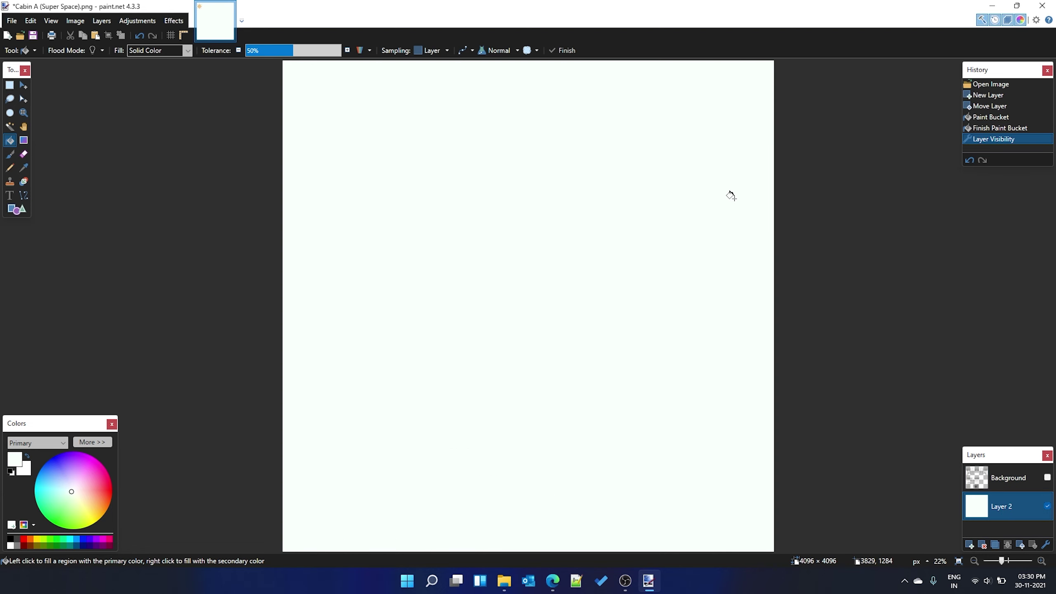
pyautogui.click(1047, 478)
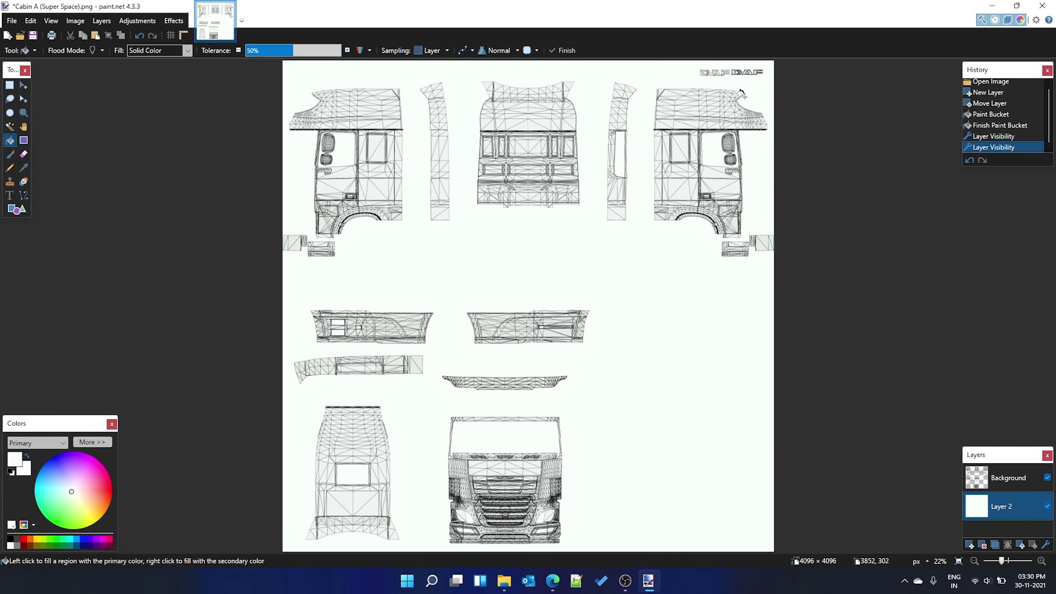
pyautogui.click(1047, 478)
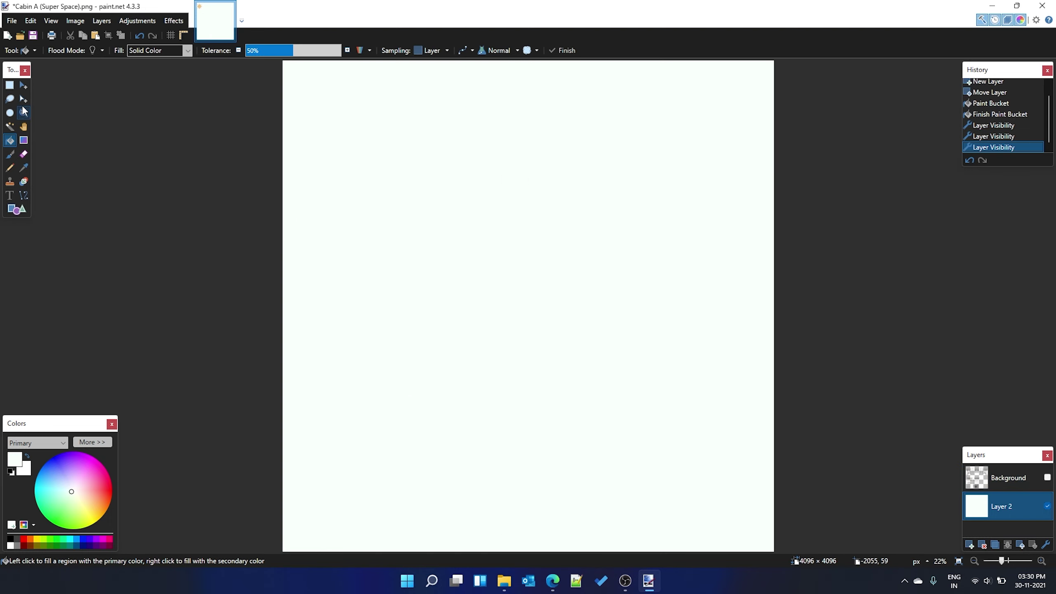
pyautogui.click(1041, 5)
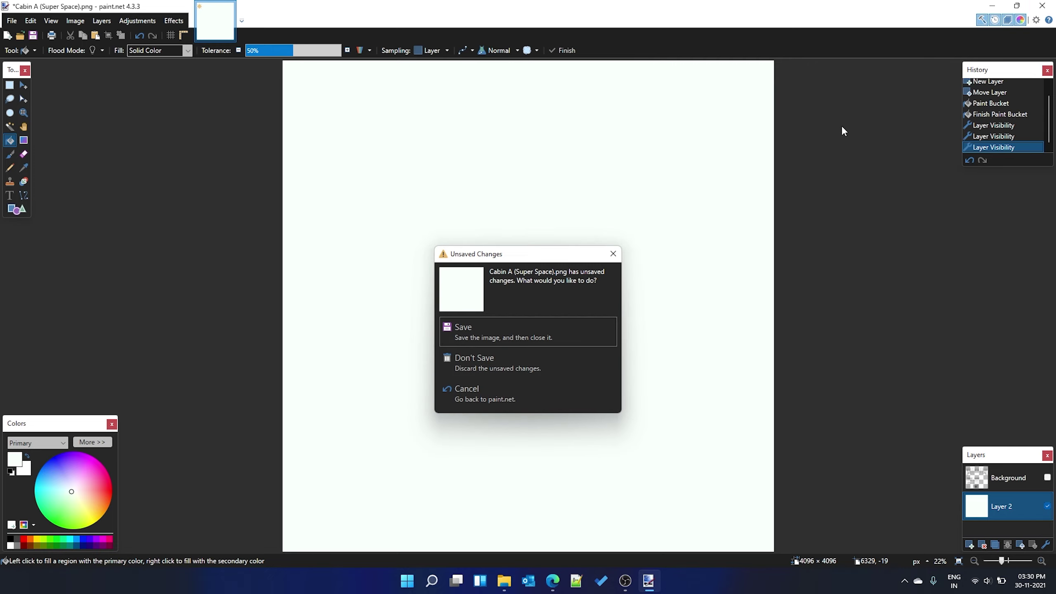
pyautogui.click(525, 368)
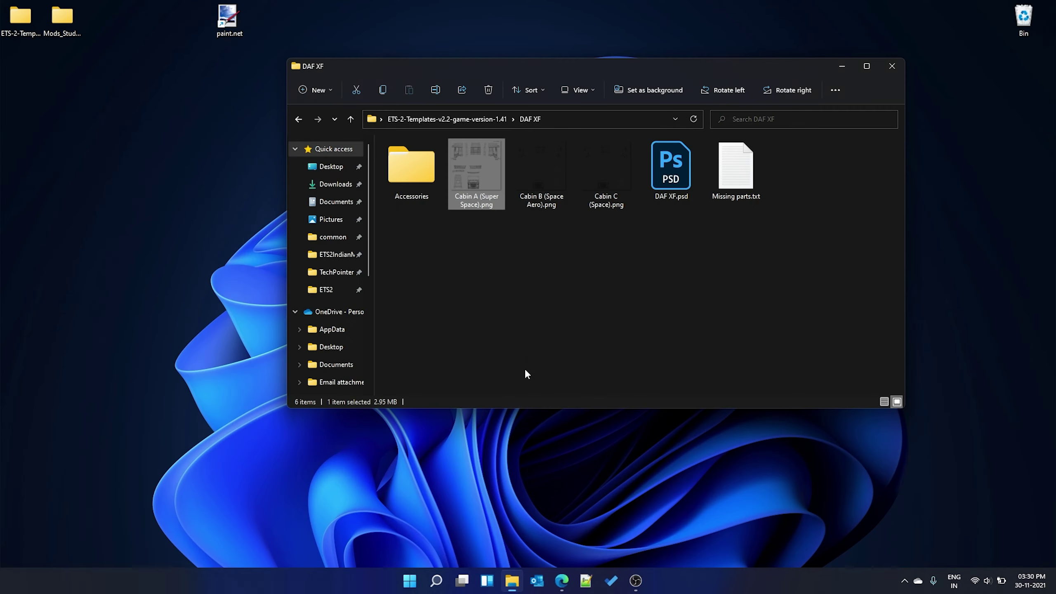
# Open Cabin A (Super Space).png in Adobe Photoshop 2021 and minimise the DAF XF folder window
pyautogui.rightClick(477, 174)
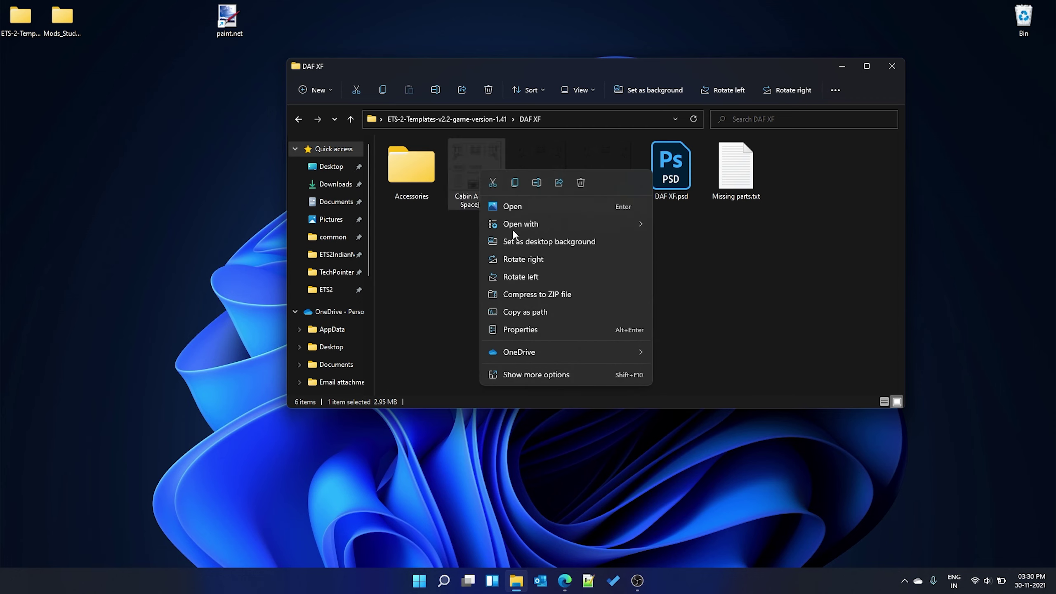
pyautogui.moveTo(592, 226)
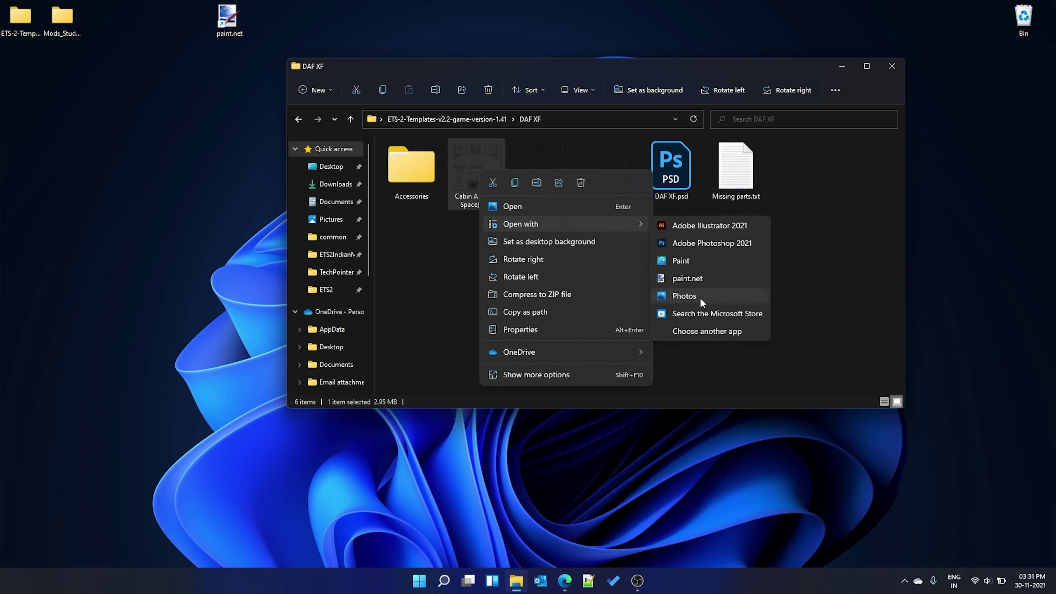
pyautogui.click(711, 241)
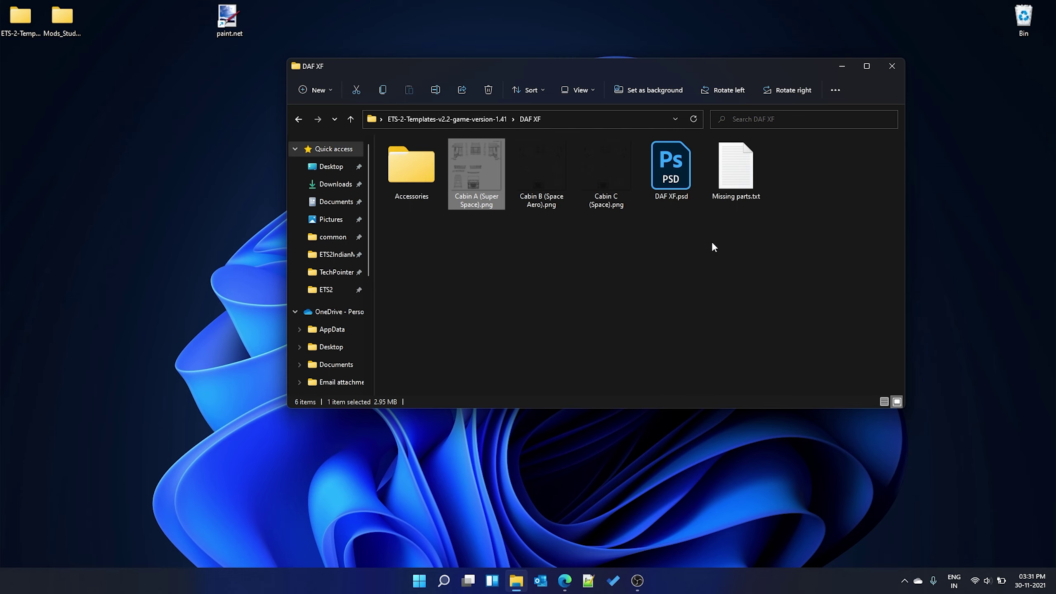
pyautogui.click(842, 65)
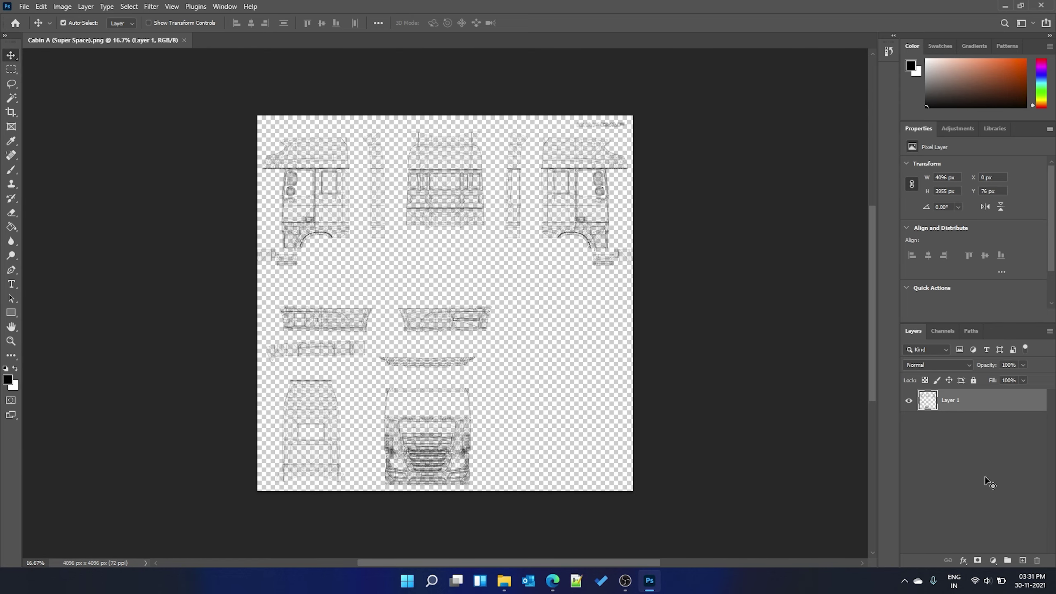
# Add a new layer, fill it entirely with white using the Paint Bucket, and place it beneath the template layer
pyautogui.click(1022, 561)
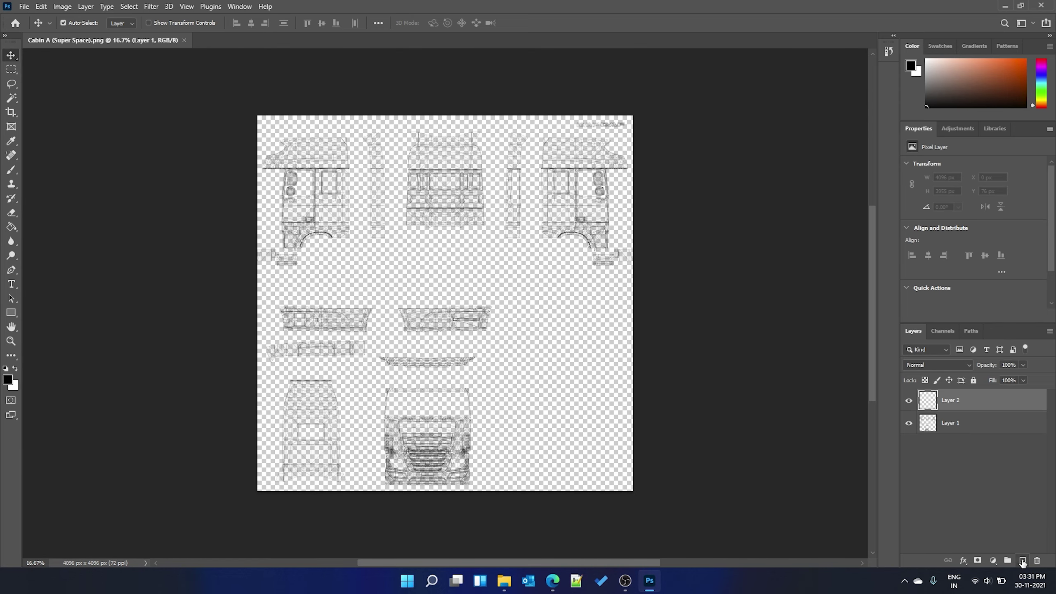
pyautogui.click(10, 229)
pyautogui.press('x')
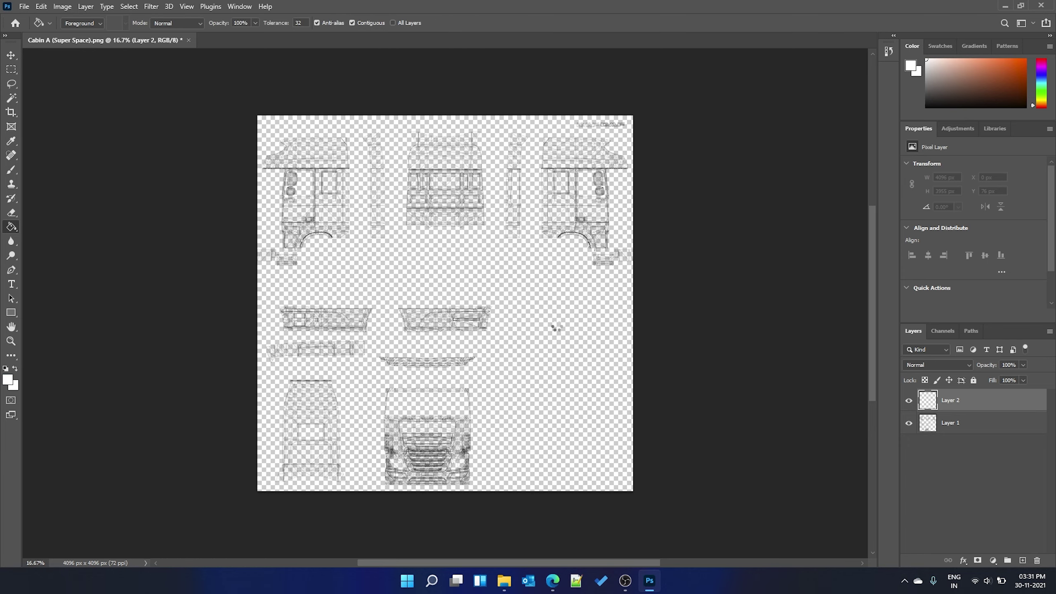
pyautogui.click(557, 329)
pyautogui.moveTo(954, 400); pyautogui.dragTo(979, 434)
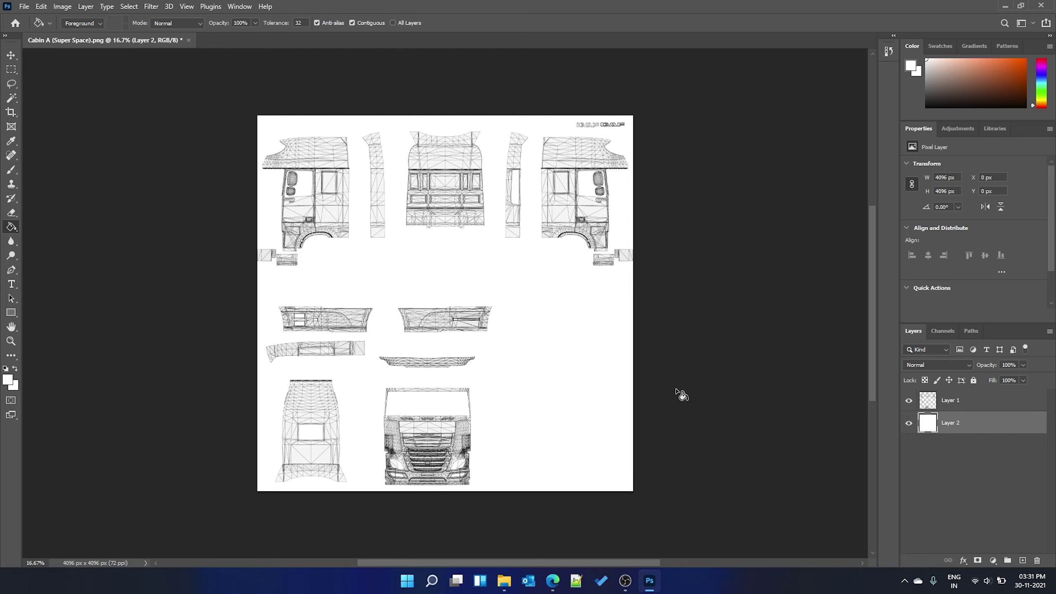
# Add another new layer between the template and white layers, fill it with black, and hide it
pyautogui.hotkey('ctrl', '+')
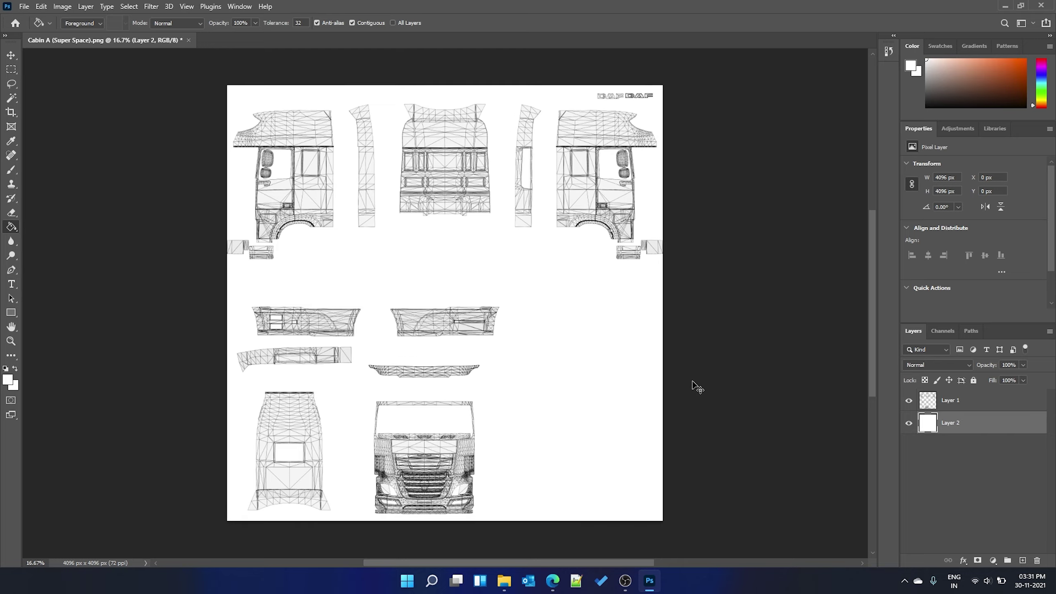
pyautogui.hotkey('ctrl', 'shift', 'alt', 'n')
pyautogui.press('d')
pyautogui.click(689, 376)
pyautogui.click(908, 423)
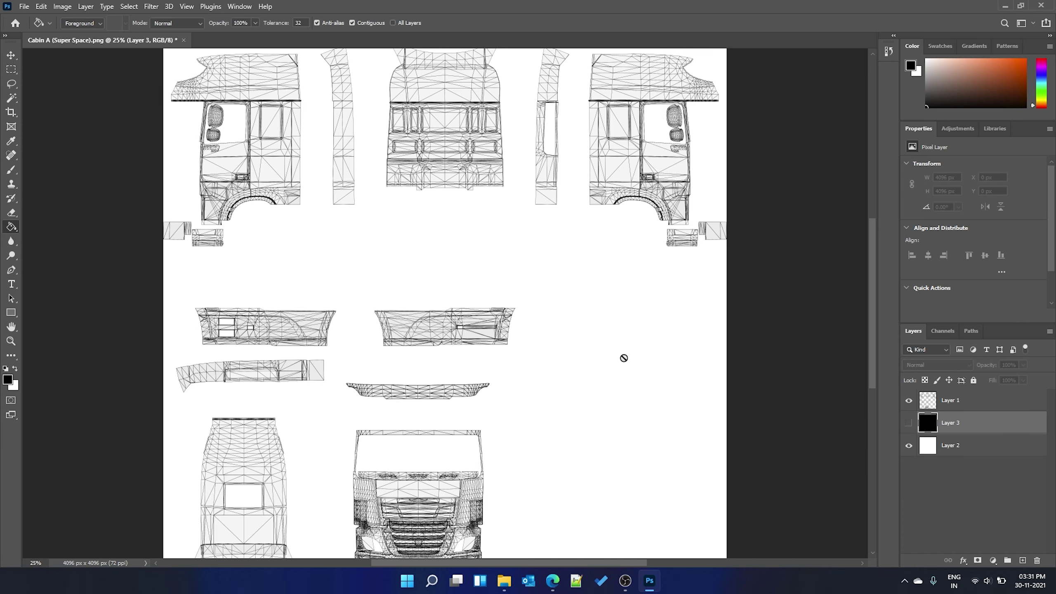
# Outline a narrow slanted stripe over the left of the two side skirt panels with the Pen tool
pyautogui.press('p')
pyautogui.hotkey('ctrl', '+')
pyautogui.moveTo(241, 358); pyautogui.dragTo(399, 264)
pyautogui.click(352, 271)
pyautogui.click(387, 204)
pyautogui.click(395, 202)
pyautogui.click(360, 270)
# Adjust the stripe outline by shifting its anchor points into a slanted strip across the left side skirt panel
pyautogui.keyDown('ctrl'); pyautogui.moveTo(360, 270); pyautogui.dragTo(357, 271); pyautogui.keyUp('ctrl')
pyautogui.keyDown('ctrl'); pyautogui.moveTo(365, 187); pyautogui.dragTo(414, 209); pyautogui.keyUp('ctrl')
pyautogui.press('Right')
pyautogui.press('Right')
pyautogui.press('Right')
pyautogui.press('Right')
pyautogui.press('Right')
pyautogui.press('Right')
pyautogui.press('Right')
pyautogui.press('Right')
pyautogui.press('Right')
pyautogui.press('Right')
pyautogui.press('Right')
pyautogui.press('Right')
pyautogui.press('Right')
pyautogui.press('Right')
pyautogui.press('Right')
pyautogui.press('Right')
pyautogui.press('Right')
pyautogui.press('Right')
pyautogui.press('Right')
pyautogui.press('Right')
pyautogui.keyDown('ctrl'); pyautogui.moveTo(442, 171); pyautogui.dragTo(353, 286); pyautogui.keyUp('ctrl')
pyautogui.press('Down')
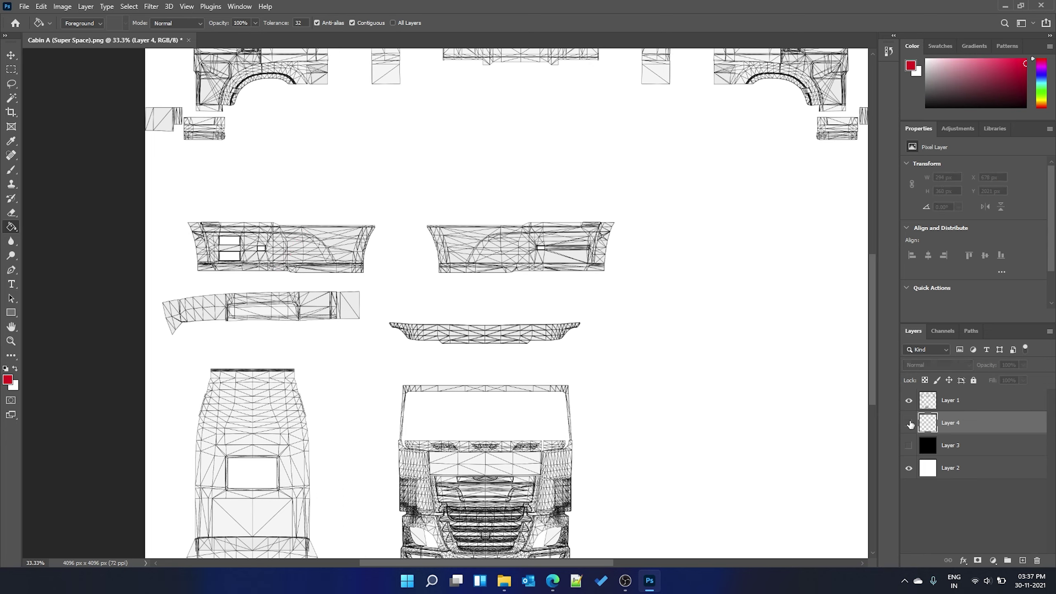
# Show the red stripe layer and duplicate it twice with even horizontal offsets to form three parallel stripes
pyautogui.click(908, 423)
pyautogui.hotkey('ctrl', 'j')
pyautogui.press('v')
pyautogui.hotkey('shift', 'Right')
pyautogui.hotkey('shift', 'Right')
pyautogui.hotkey('shift', 'Right')
pyautogui.hotkey('shift', 'Right')
pyautogui.hotkey('ctrl', 'j')
pyautogui.hotkey('shift', 'Right')
pyautogui.hotkey('shift', 'Right')
pyautogui.hotkey('shift', 'Right')
pyautogui.hotkey('shift', 'Right')
# Merge the three stripe layers into one and rename it lines
pyautogui.keyDown('shift'); pyautogui.click(952, 467); pyautogui.keyUp('shift')
pyautogui.hotkey('ctrl', 'e')
pyautogui.doubleClick(962, 423)
pyautogui.write('lines')
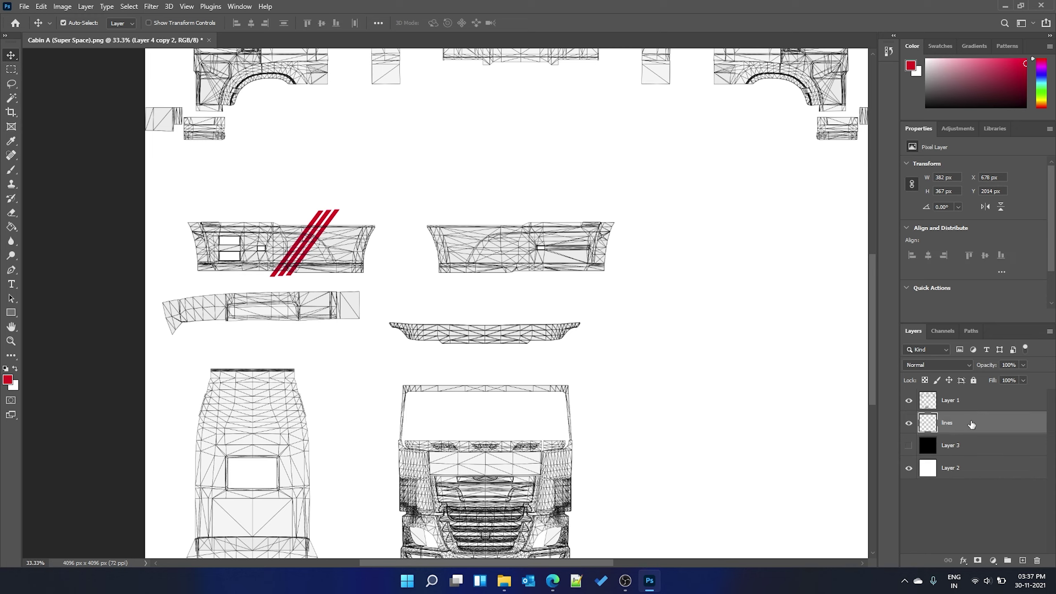
pyautogui.press('Return')
# Duplicate the lines layer, flip the copy horizontally, and move it onto the right side skirt panel
pyautogui.hotkey('ctrl', 'j')
pyautogui.click(86, 6)
pyautogui.moveTo(41, 7)
pyautogui.moveTo(62, 258)
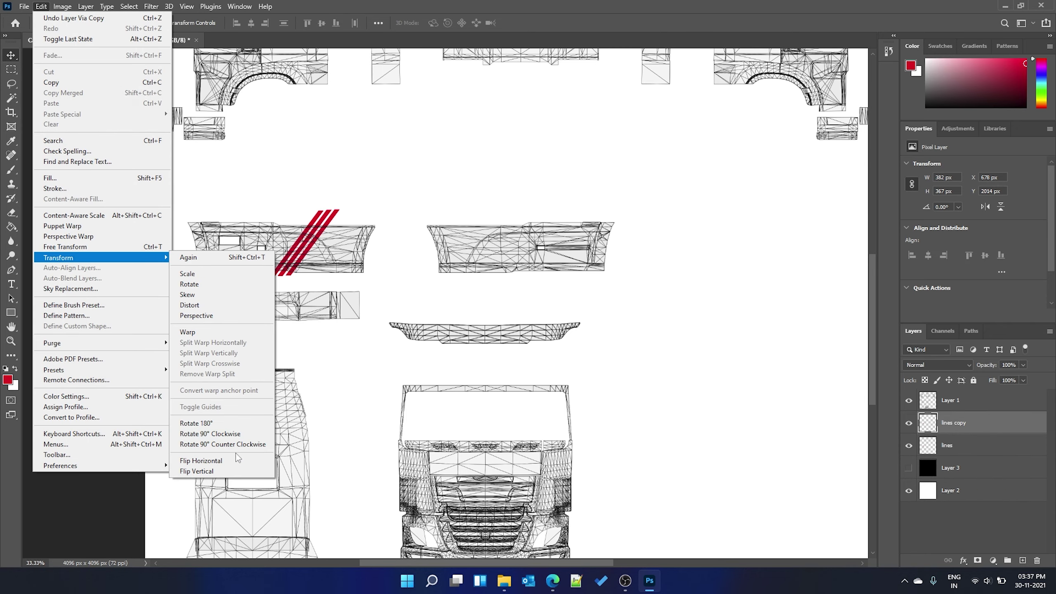
pyautogui.click(196, 461)
pyautogui.moveTo(331, 222); pyautogui.dragTo(467, 222)
pyautogui.press('Return')
# Outline the area above the window line across all the upper cabin views with one closed Pen tool path
pyautogui.hotkey('ctrl', '-')
pyautogui.hotkey('ctrl', '-')
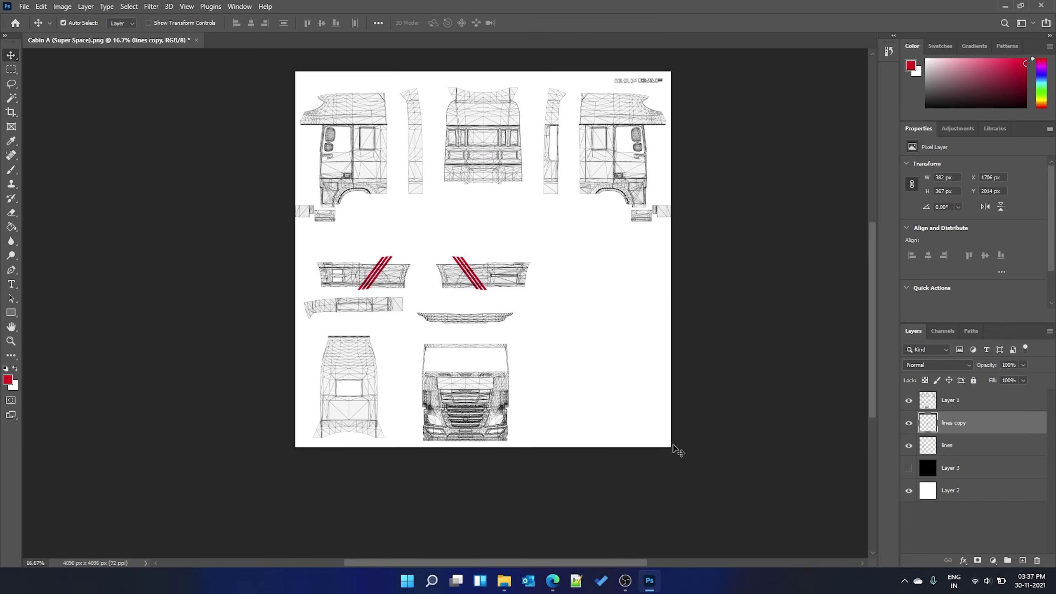
pyautogui.press('p')
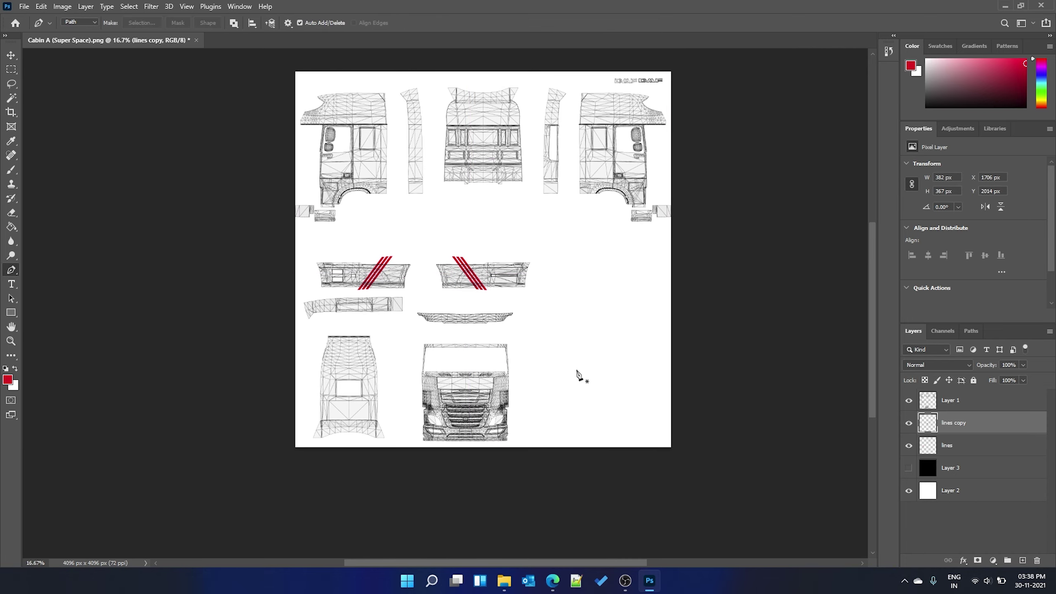
pyautogui.hotkey('ctrl', '+')
pyautogui.hotkey('ctrl', '+')
pyautogui.scroll(5, 414, 221)
pyautogui.click(203, 253)
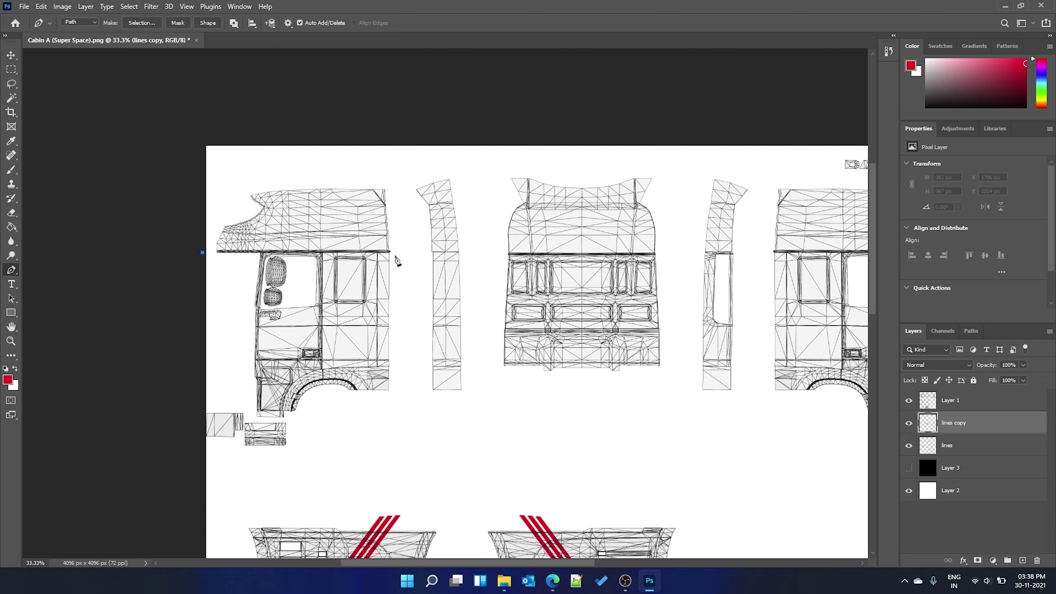
pyautogui.moveTo(589, 253); pyautogui.dragTo(352, 260)
pyautogui.click(728, 257)
pyautogui.click(700, 189)
pyautogui.click(578, 189)
pyautogui.click(455, 166)
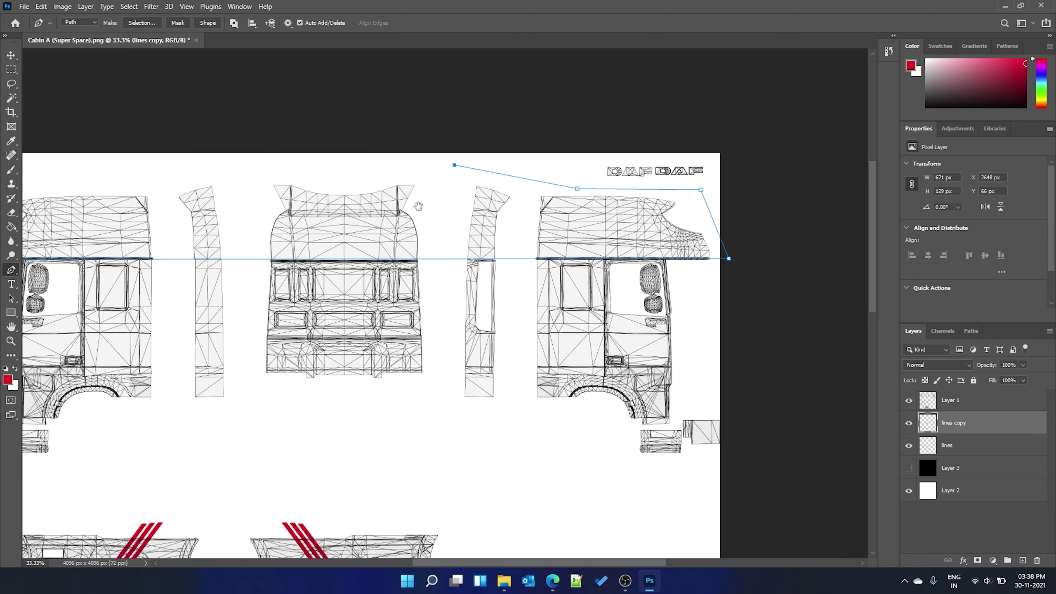
pyautogui.moveTo(455, 186); pyautogui.dragTo(753, 215)
pyautogui.click(445, 203)
pyautogui.click(309, 199)
pyautogui.click(263, 289)
# Convert the upper cabin path to a selection and fill it with dark grey on a new layer
pyautogui.press('d')
pyautogui.click(141, 22)
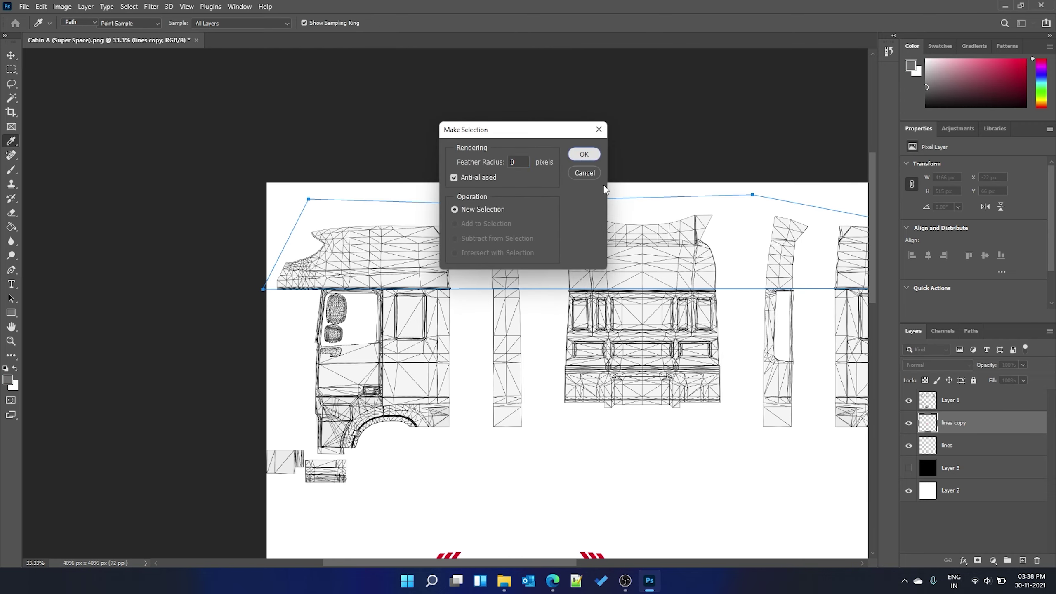
pyautogui.press('Return')
pyautogui.hotkey('ctrl', 'j')
pyautogui.press('g')
pyautogui.click(374, 249)
# Outline the roof panel in the lower-left part of the template with the Pen tool and fill that selection with dark grey
pyautogui.scroll(-5, 389, 353)
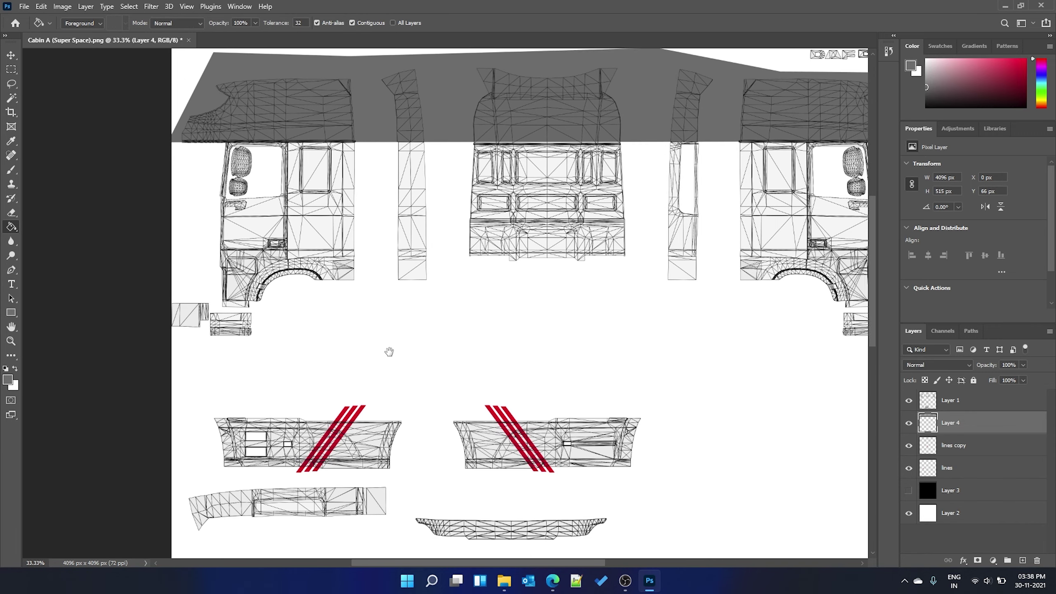
pyautogui.scroll(-5, 399, 330)
pyautogui.press('p')
pyautogui.click(210, 216)
pyautogui.click(373, 215)
pyautogui.click(411, 456)
pyautogui.click(193, 450)
pyautogui.click(210, 215)
pyautogui.click(142, 22)
pyautogui.press('Return')
pyautogui.press('g')
pyautogui.click(350, 299)
# Outline the two mirrors on the left cabin side view with a closed Pen tool path
pyautogui.scroll(5, 613, 383)
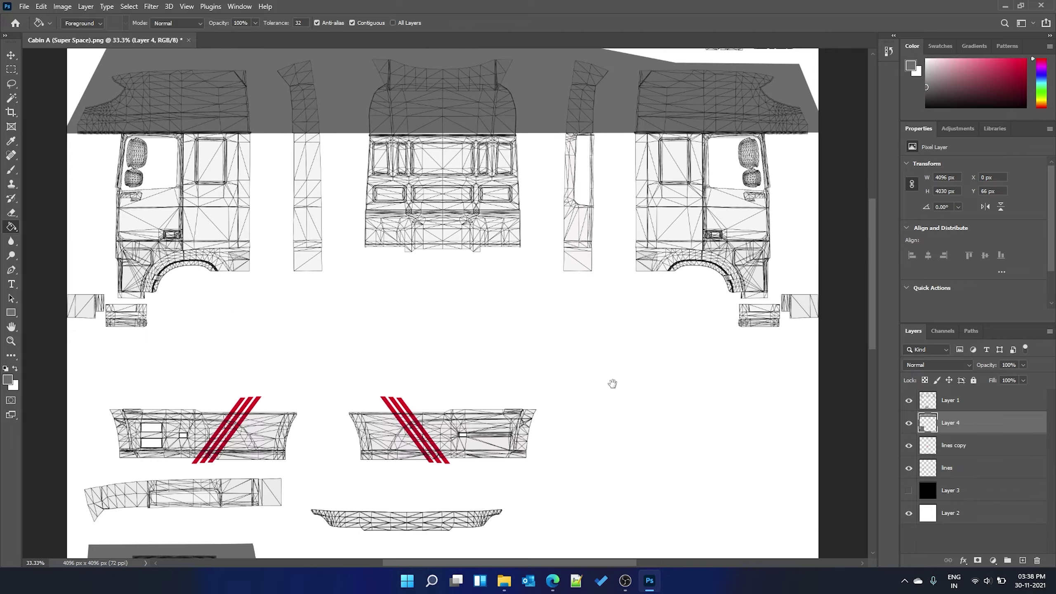
pyautogui.moveTo(679, 418); pyautogui.dragTo(572, 388)
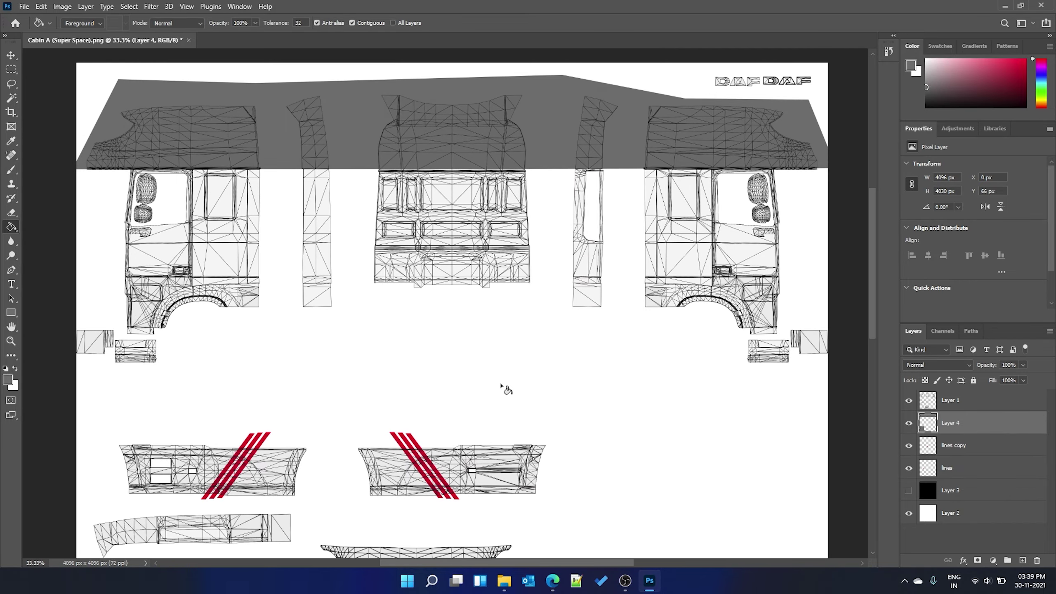
pyautogui.hotkey('ctrl', '+')
pyautogui.hotkey('ctrl', '+')
pyautogui.hotkey('ctrl', '+')
pyautogui.press('p')
pyautogui.scroll(5, 257, 116)
pyautogui.hotkey('ctrl', '+')
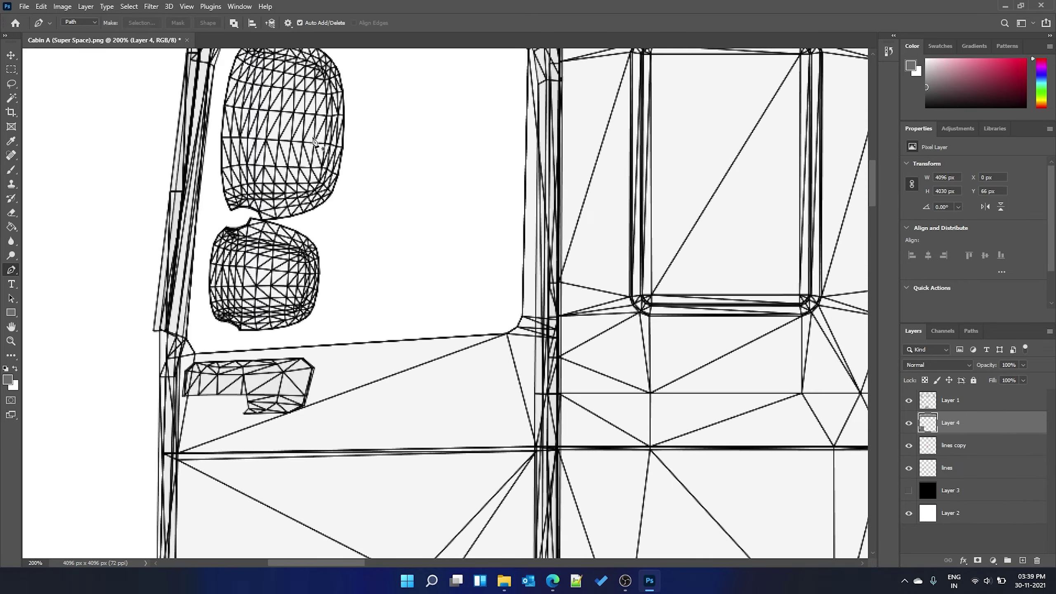
pyautogui.click(253, 109)
pyautogui.click(287, 102)
pyautogui.click(349, 113)
pyautogui.click(403, 225)
pyautogui.click(335, 389)
pyautogui.click(237, 409)
pyautogui.click(213, 313)
pyautogui.click(254, 110)
# Convert the left mirrors' path to a selection, fill it on a new layer with red sampled from the stripes, and deselect
pyautogui.click(145, 18)
pyautogui.press('Return')
pyautogui.scroll(-15, 496, 227)
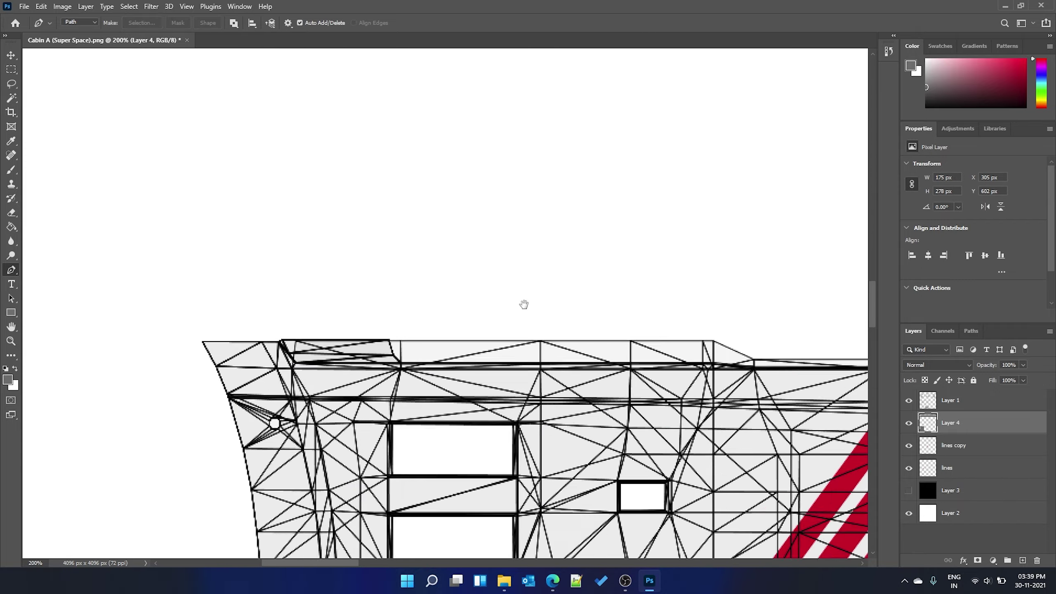
pyautogui.press('i')
pyautogui.click(668, 215)
pyautogui.hotkey('ctrl', '0')
pyautogui.hotkey('ctrl', '+')
pyautogui.hotkey('ctrl', '+')
pyautogui.hotkey('ctrl', '+')
pyautogui.scroll(2, 441, 194)
pyautogui.press('g')
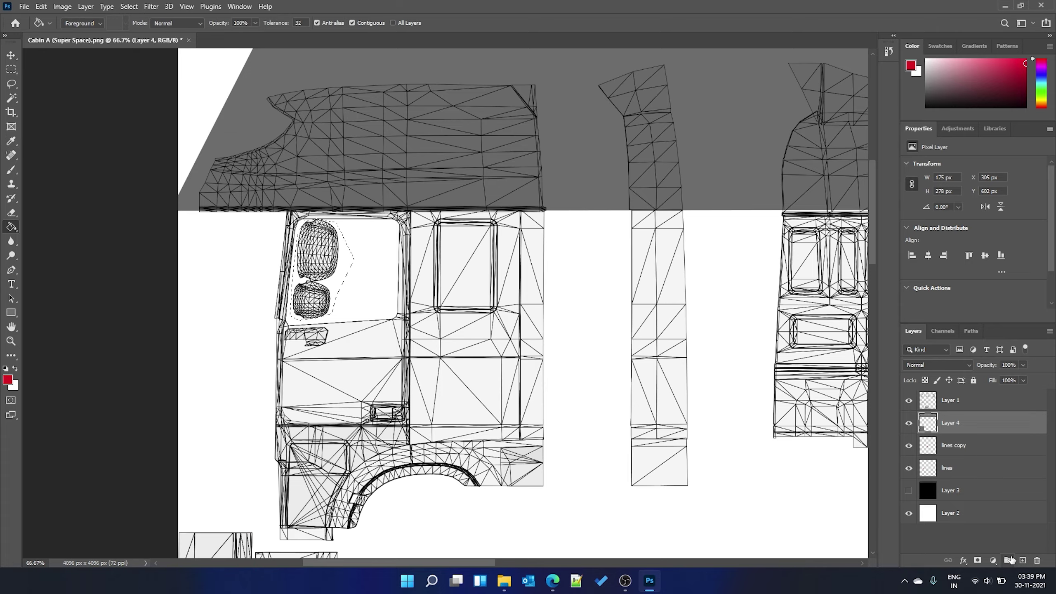
pyautogui.hotkey('ctrl', 'shift', 'alt', 'n')
pyautogui.click(353, 280)
pyautogui.hotkey('ctrl', 'z')
# Outline the two mirrors on the right cabin side view with a closed Pen tool path
pyautogui.press('p')
pyautogui.scroll(6, 561, 266)
pyautogui.click(454, 97)
pyautogui.click(512, 97)
pyautogui.click(552, 183)
pyautogui.click(573, 349)
pyautogui.click(534, 403)
pyautogui.click(462, 406)
pyautogui.click(382, 365)
pyautogui.click(392, 112)
pyautogui.click(454, 97)
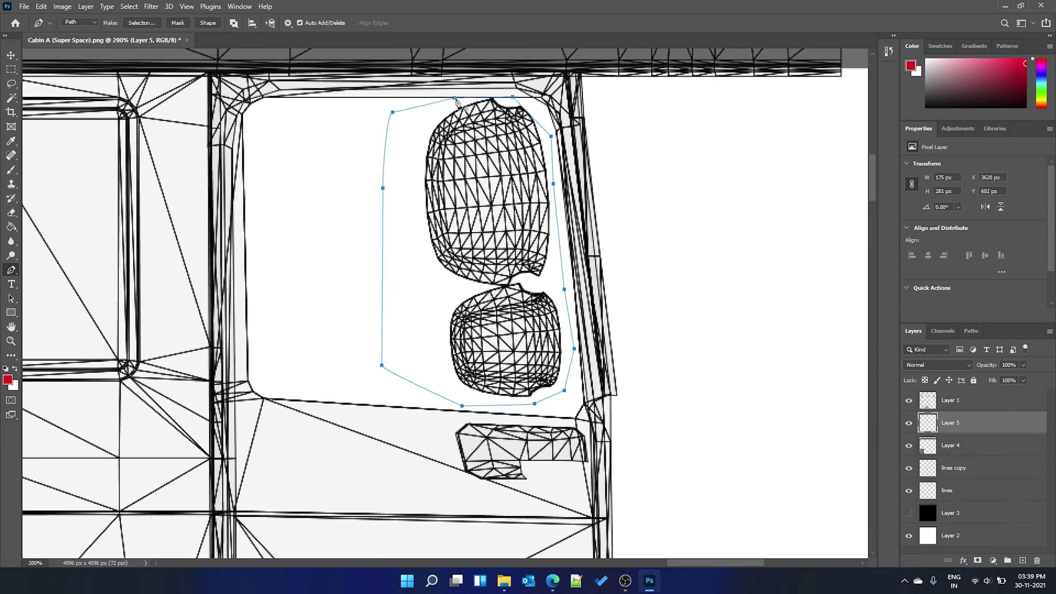
# Convert the right mirrors' path to a selection and fill it with the same red
pyautogui.click(142, 23)
pyautogui.press('Return')
pyautogui.press('g')
pyautogui.click(495, 206)
pyautogui.hotkey('ctrl', '0')
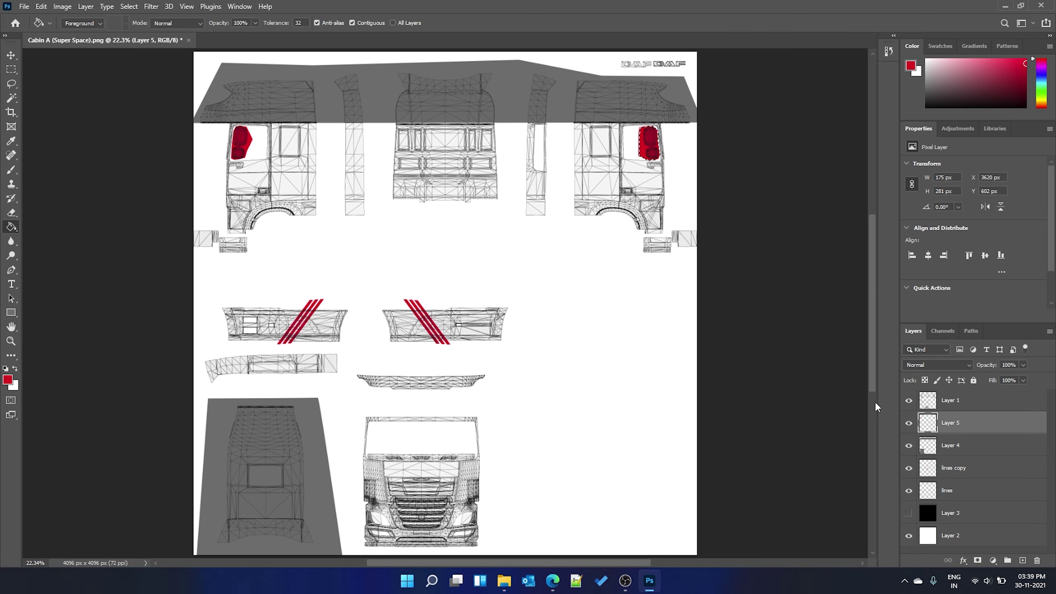
# Deselect the mirror fill, hide the wireframe on Layer 1 and show the black background on Layer 3
pyautogui.hotkey('ctrl', 'd')
pyautogui.click(909, 401)
pyautogui.click(909, 401)
pyautogui.click(908, 400)
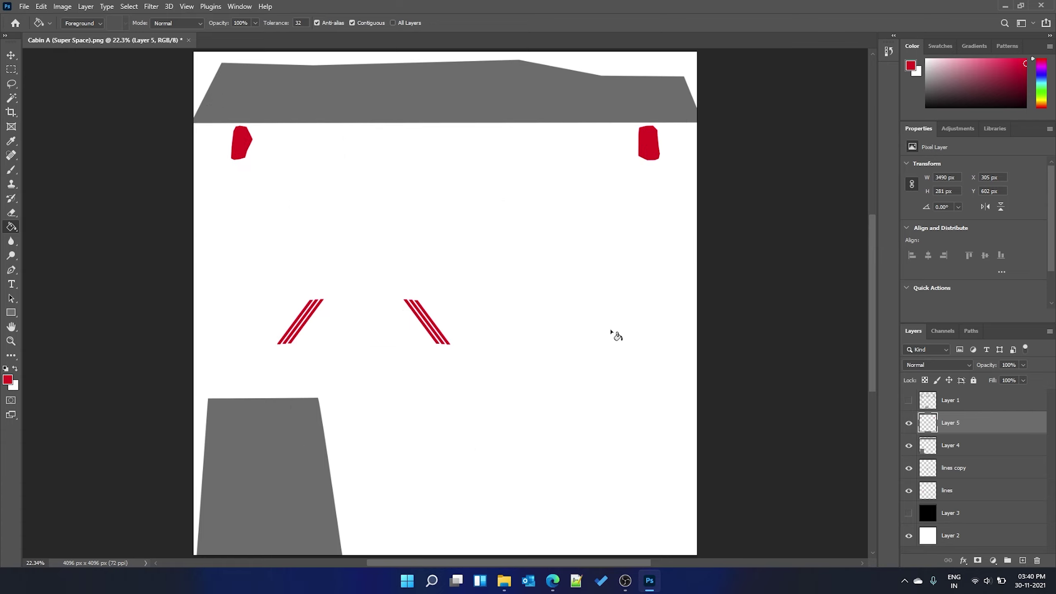
pyautogui.click(908, 514)
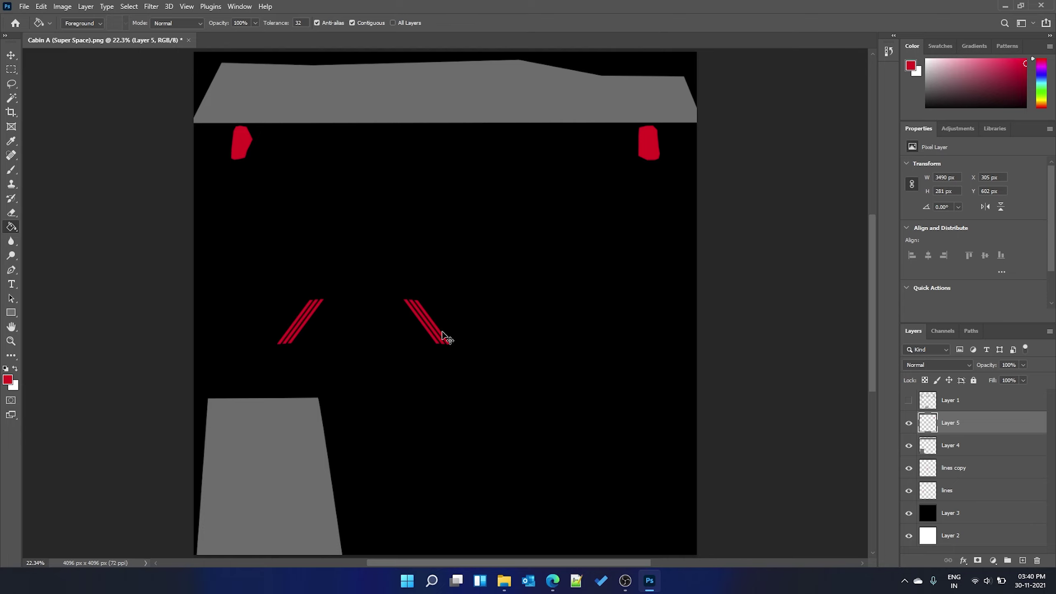
# Save a copy of the cabin paintjob to the Desktop as a PNG named DAF_XF
pyautogui.hotkey('ctrl', 'shift', 's')
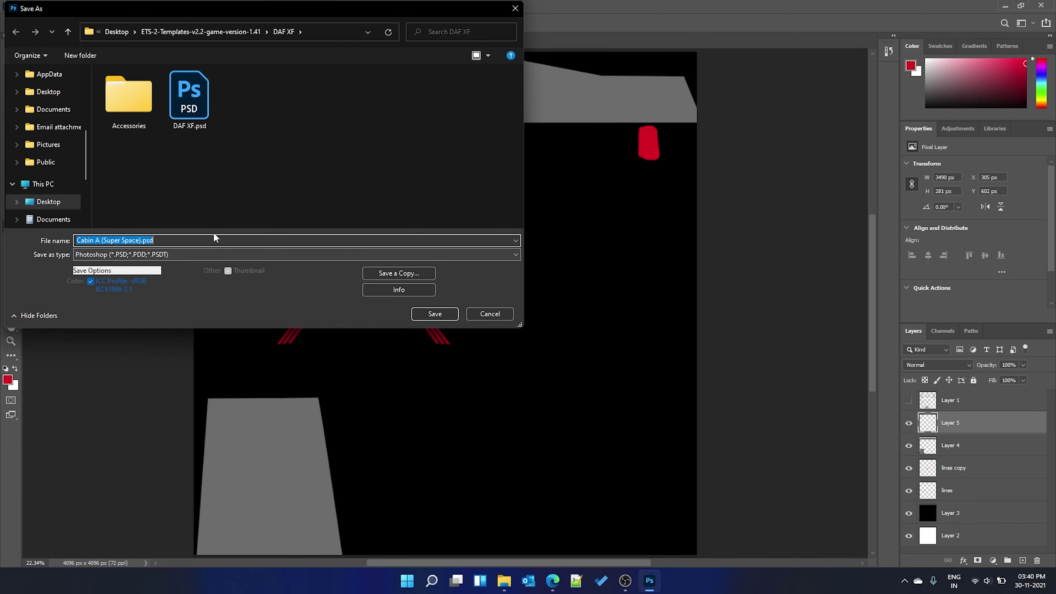
pyautogui.press('Escape')
pyautogui.click(22, 6)
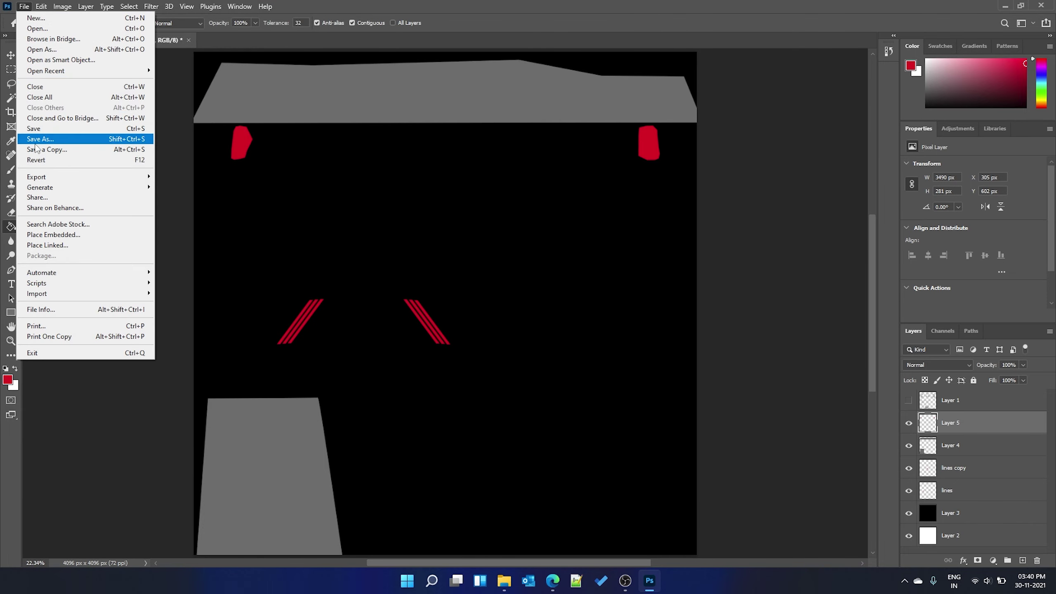
pyautogui.click(66, 150)
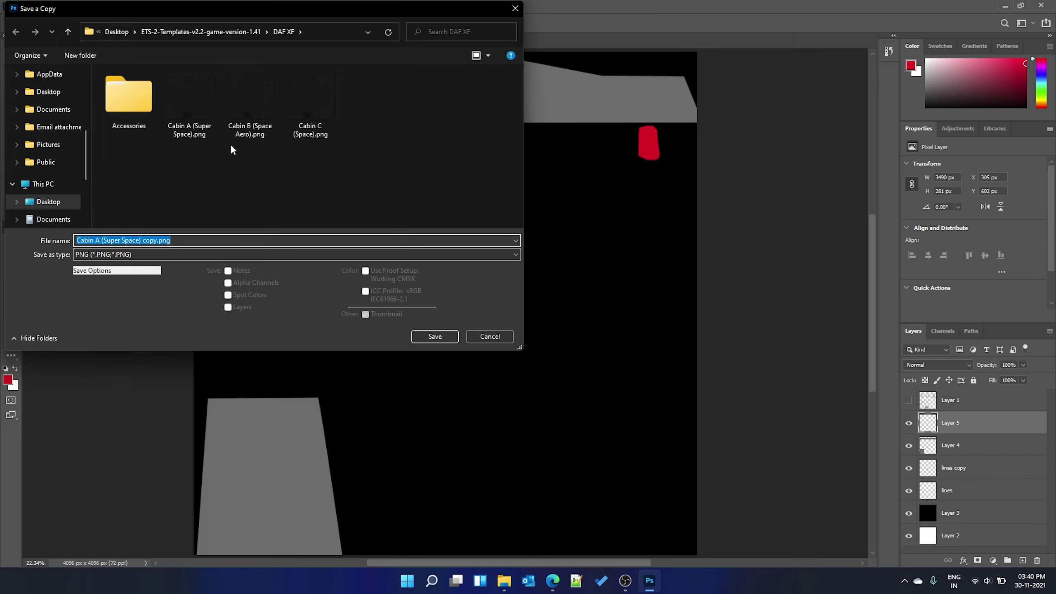
pyautogui.click(117, 32)
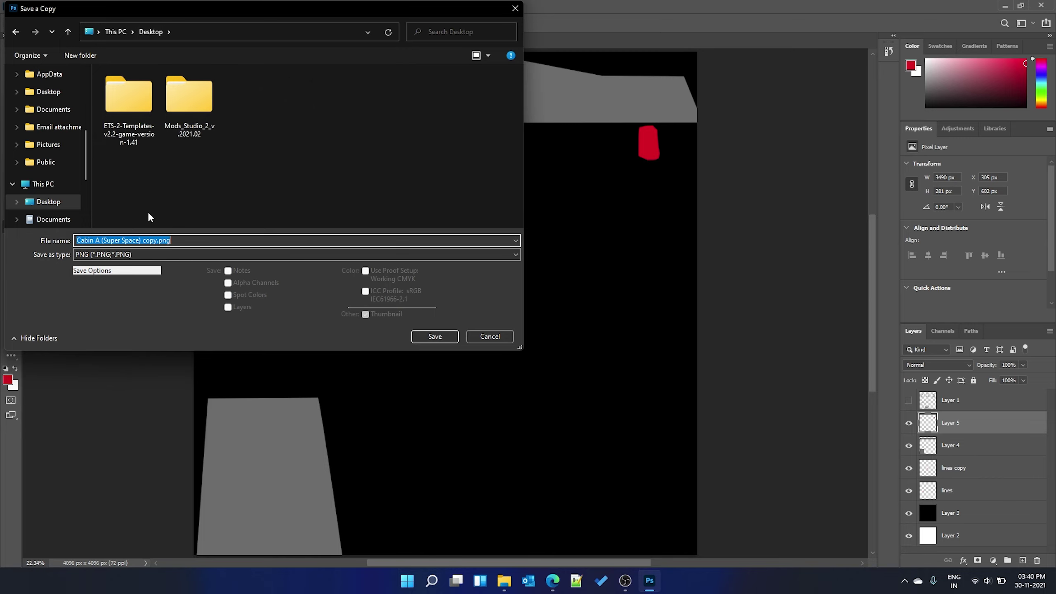
pyautogui.write('DAF_XF')
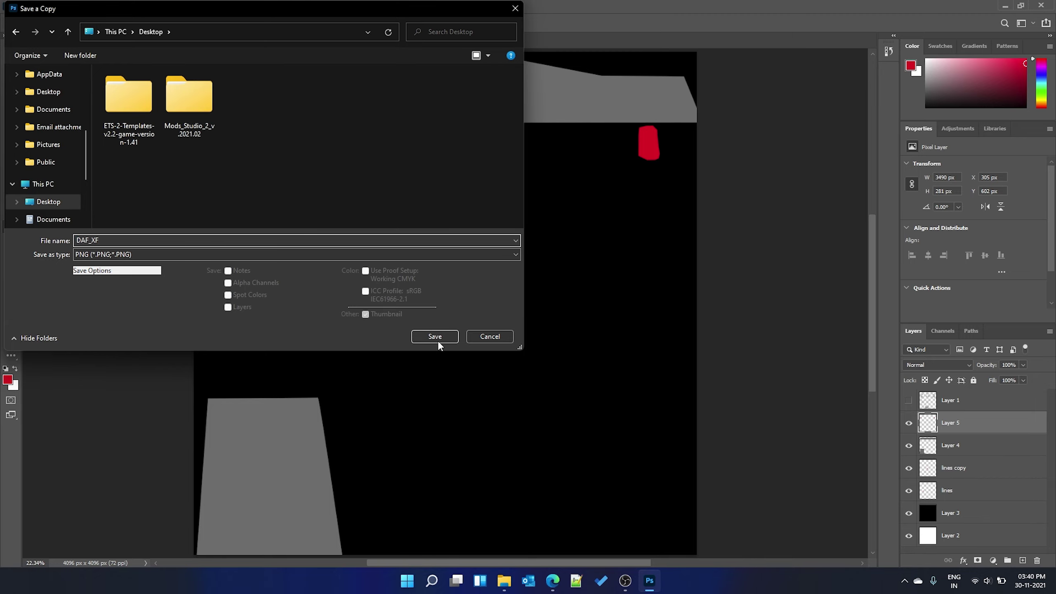
pyautogui.click(437, 339)
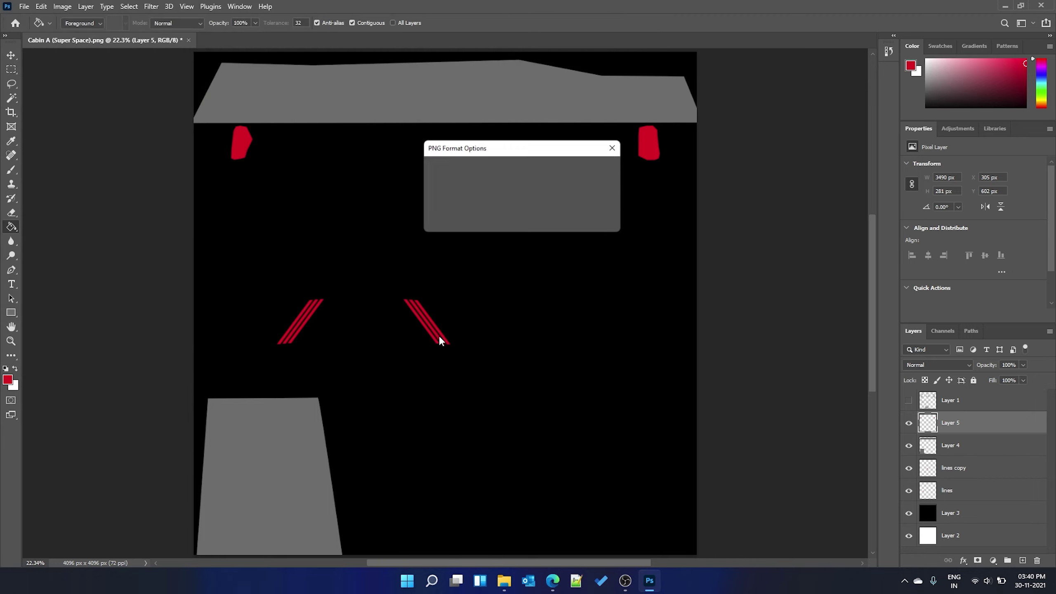
pyautogui.click(590, 172)
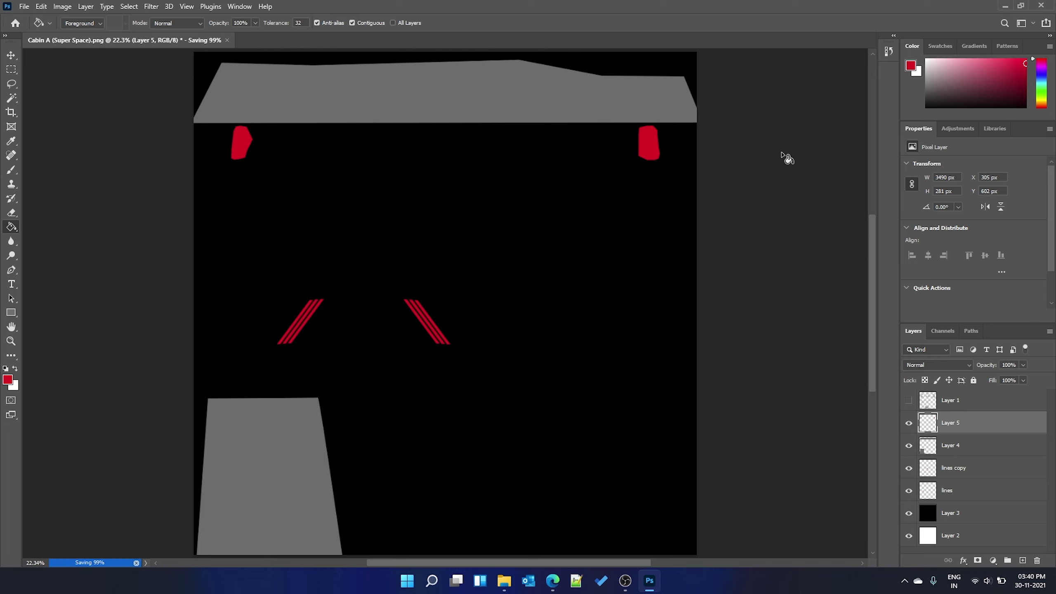
# Run ModsStudio2UI.exe from the Mods_Studio_2_v.2021.02 folder on the desktop and agree to download .NET
pyautogui.click(1005, 6)
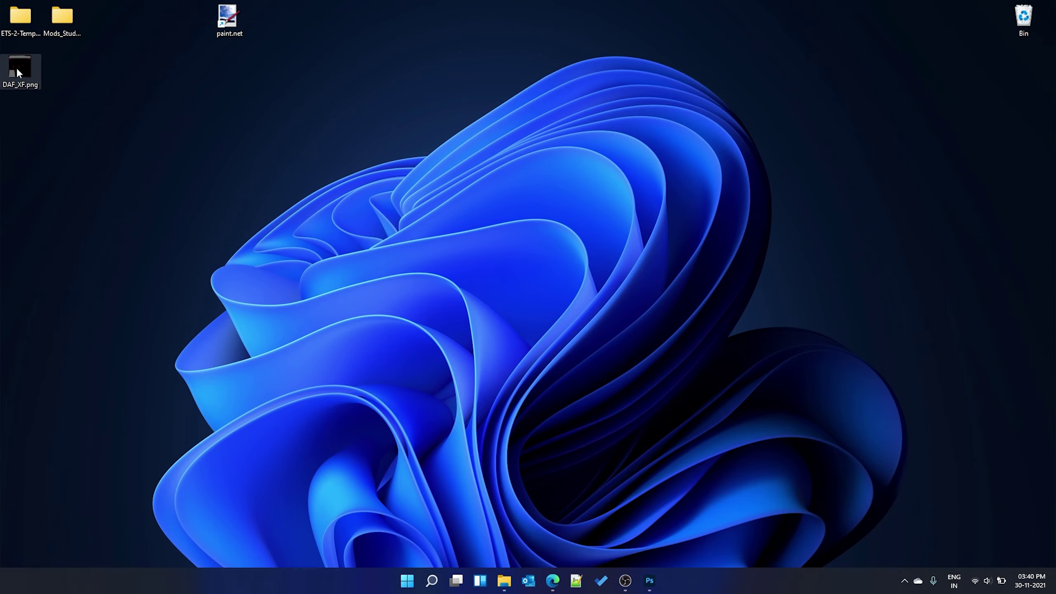
pyautogui.moveTo(23, 66)
pyautogui.doubleClick(64, 20)
pyautogui.scroll(-13, 450, 259)
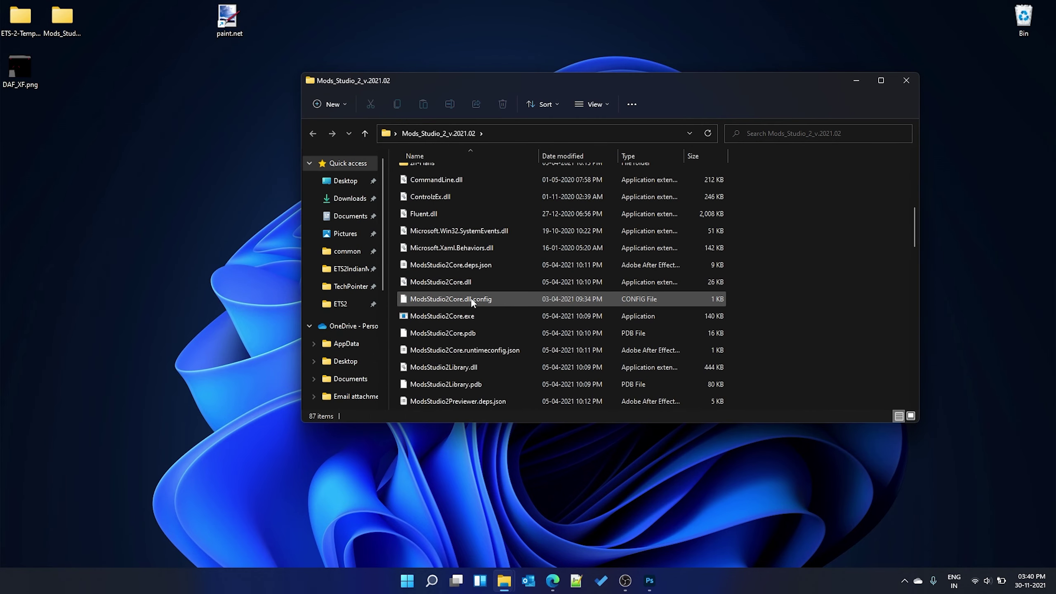
pyautogui.doubleClick(445, 359)
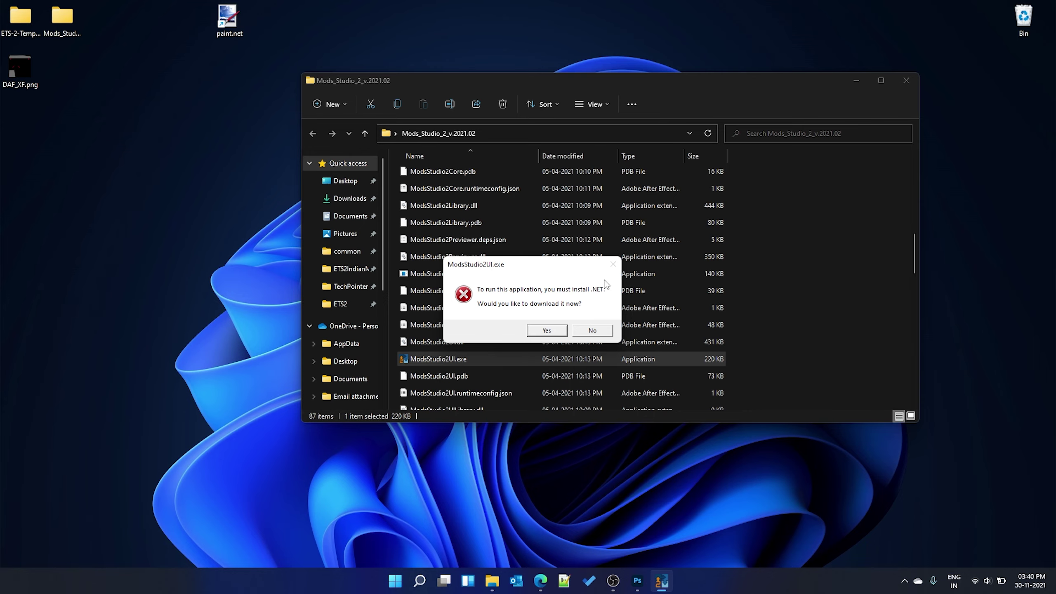
pyautogui.click(556, 332)
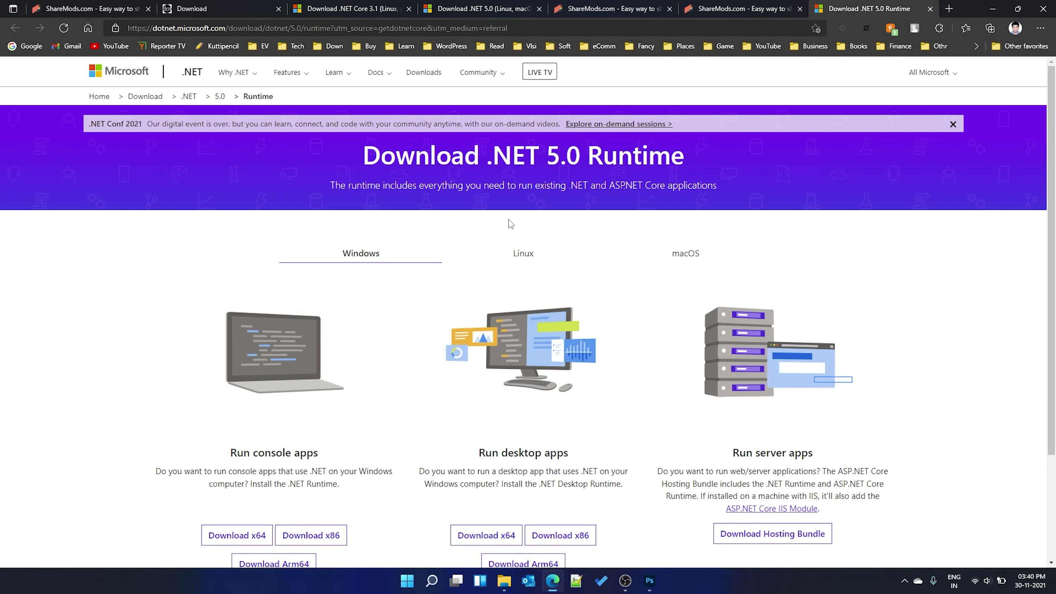
# Review the .NET 5.0 and .NET Core 3.1 download pages, the ETS 2 template pack thread and the Mods Studio 2 download links
pyautogui.scroll(-3, 515, 167)
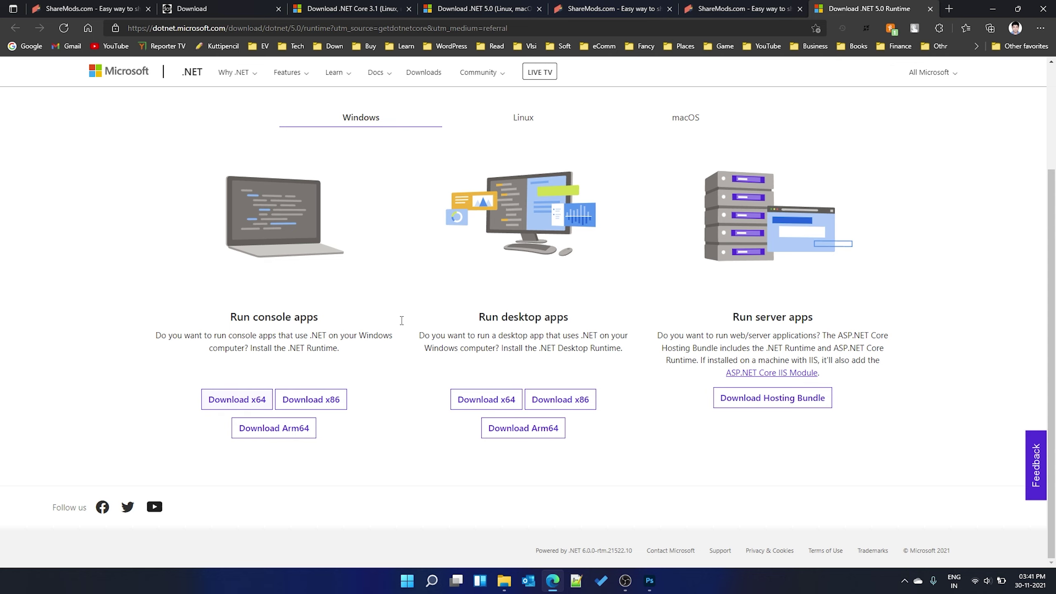
pyautogui.click(476, 2)
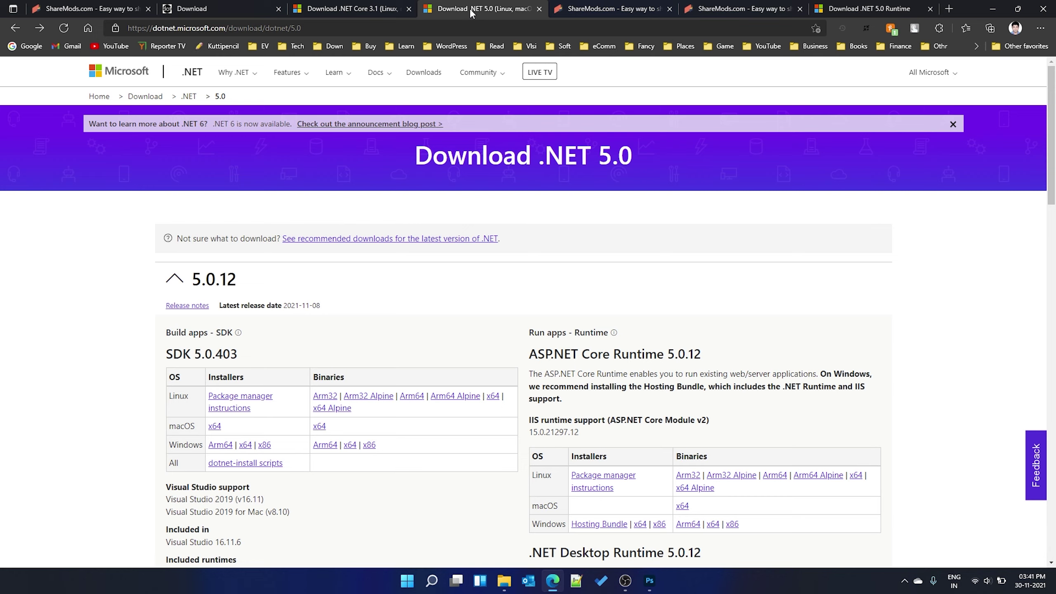
pyautogui.click(389, 6)
pyautogui.click(471, 8)
pyautogui.click(380, 6)
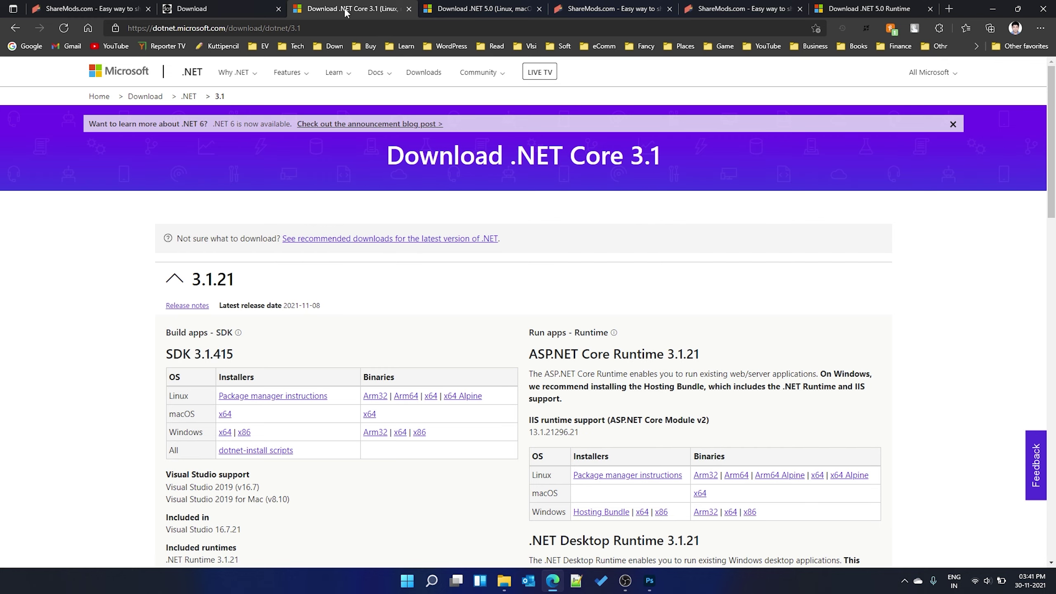
pyautogui.click(90, 8)
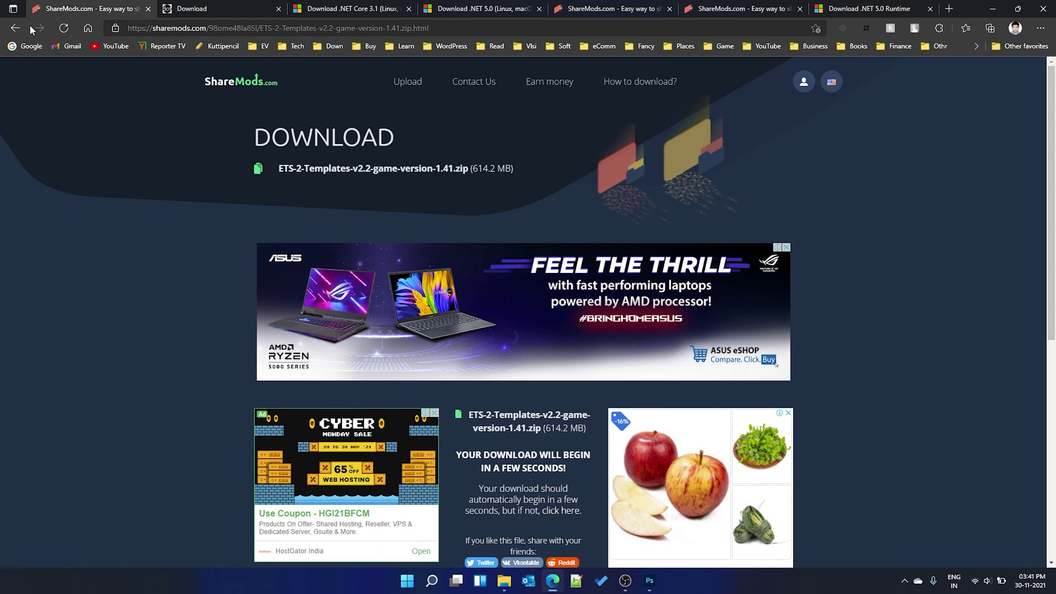
pyautogui.click(13, 33)
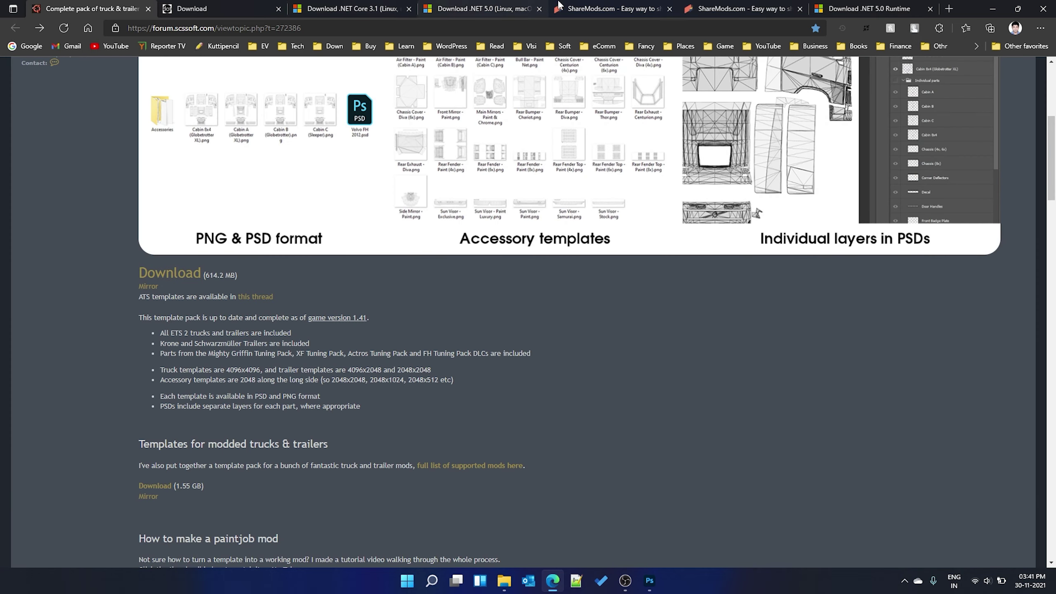
pyautogui.click(611, 8)
pyautogui.click(15, 28)
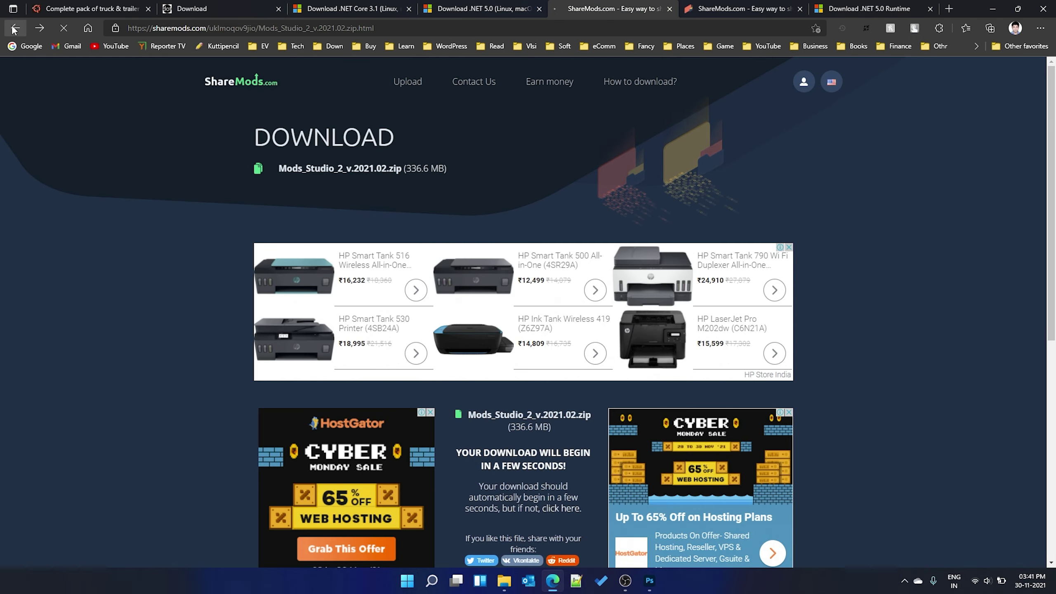
pyautogui.click(15, 28)
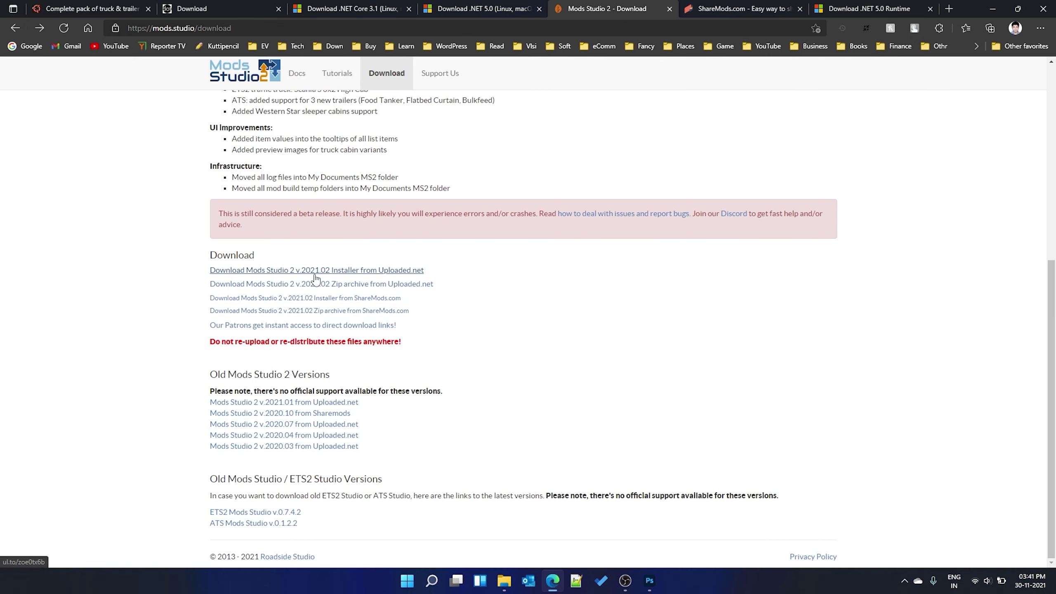
pyautogui.click(478, 8)
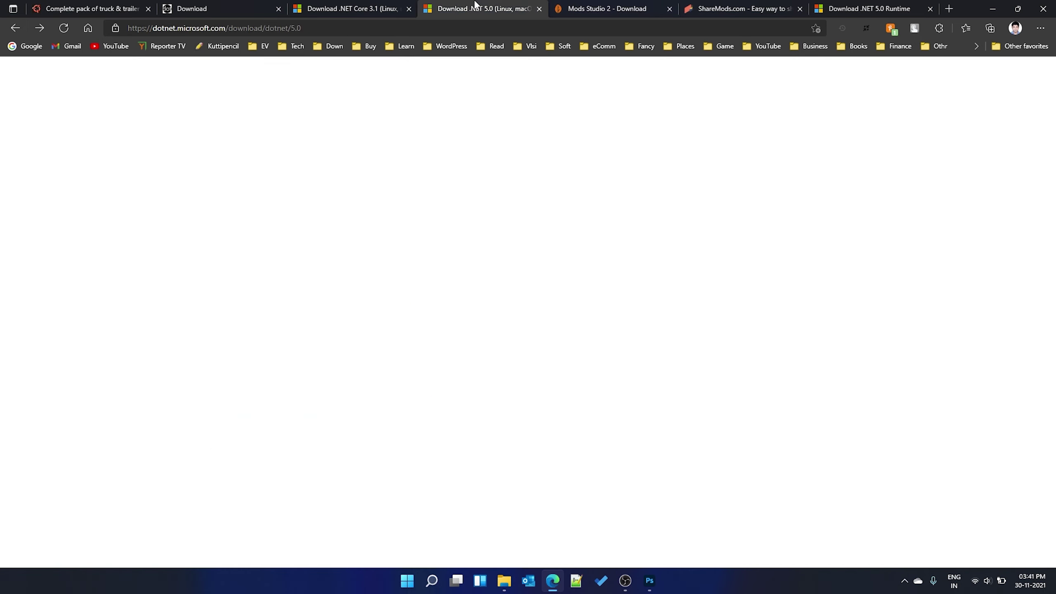
pyautogui.click(607, 8)
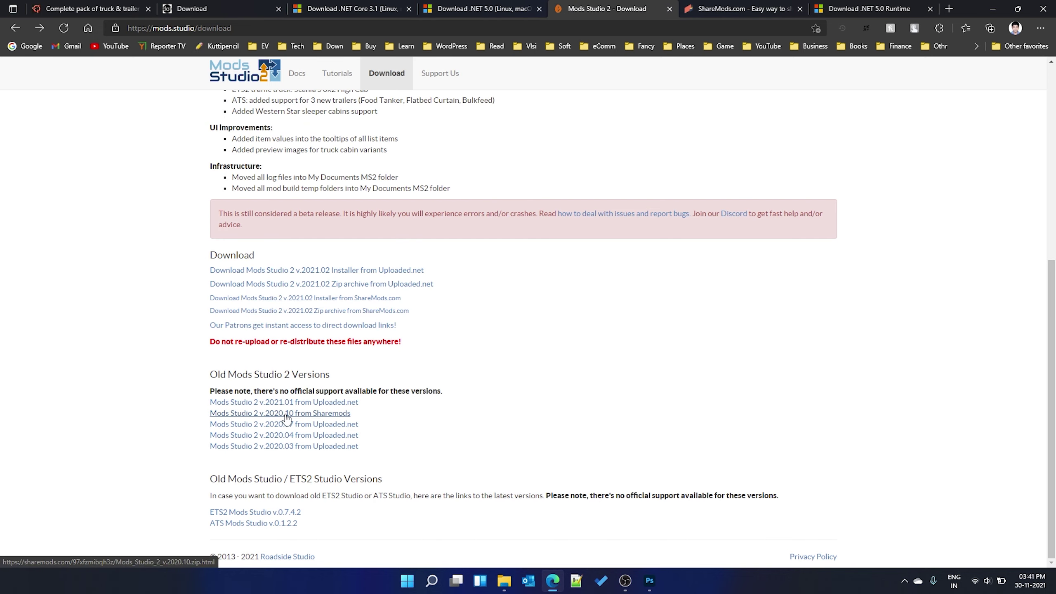
pyautogui.click(342, 13)
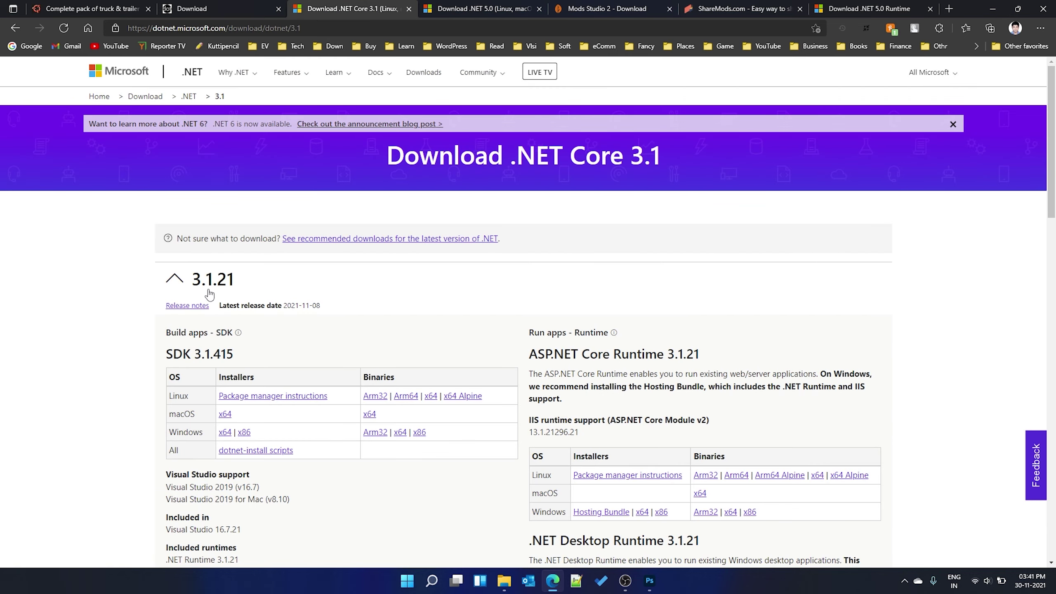
# Download the Windows x64 installer of SDK 5.0.100 from the 5.0.0 release on the .NET 5.0 page
pyautogui.hotkey('ctrl', 'Tab')
pyautogui.click(212, 288)
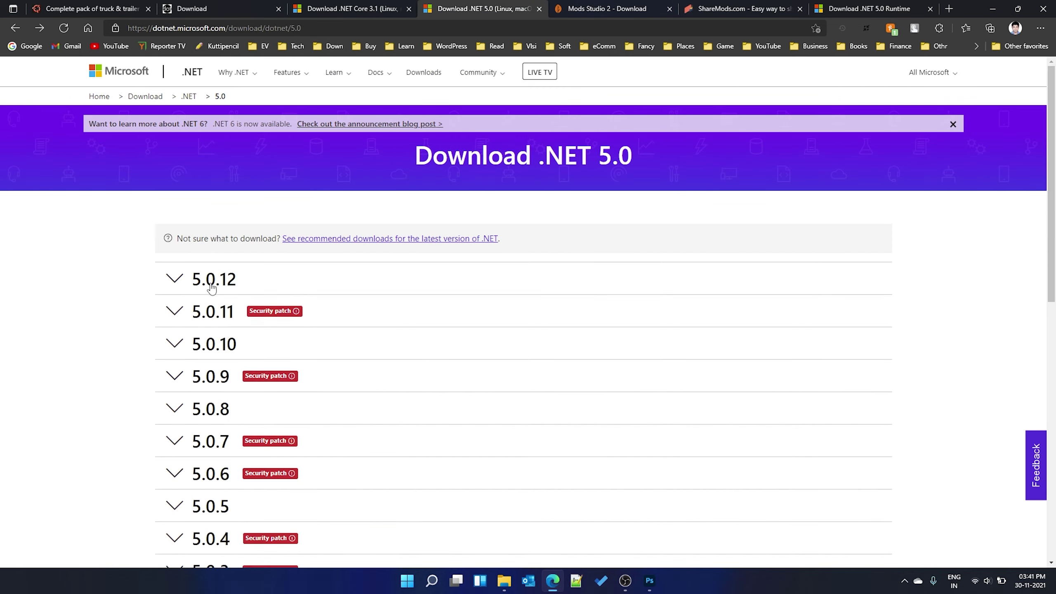
pyautogui.scroll(-3, 212, 288)
pyautogui.scroll(-3, 220, 387)
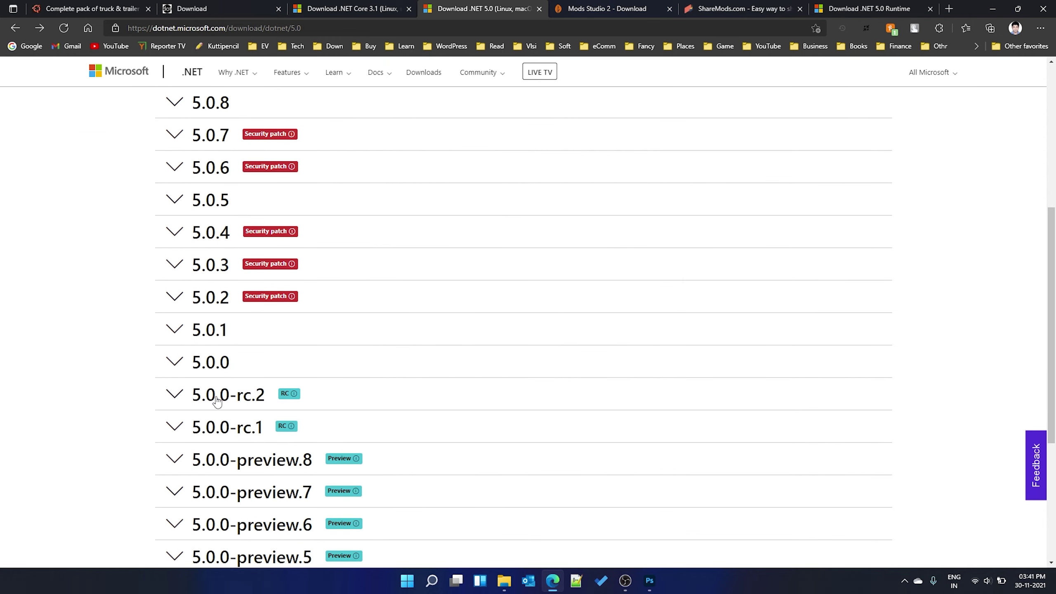
pyautogui.click(173, 366)
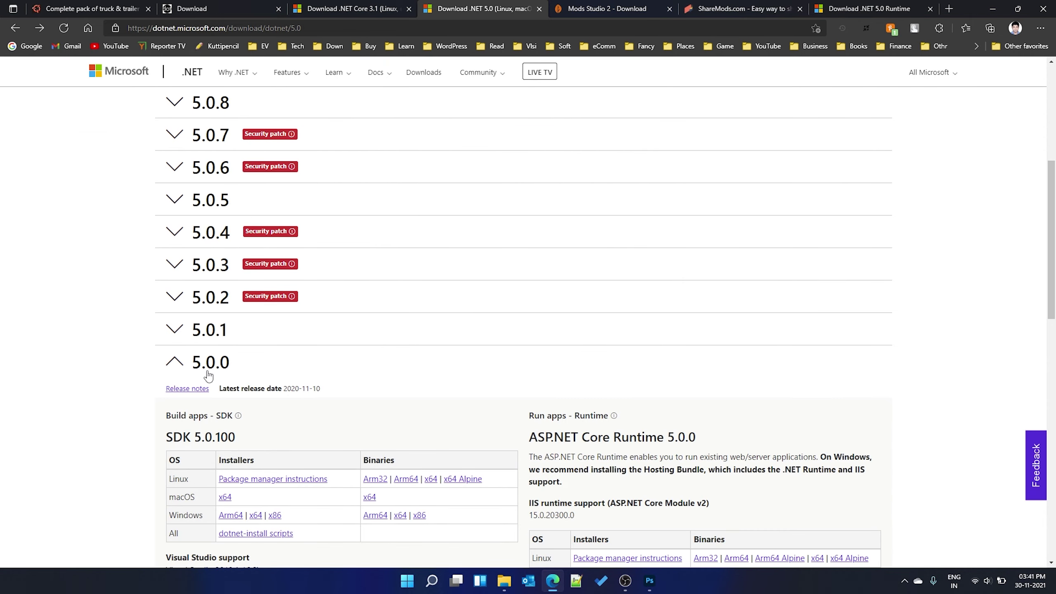
pyautogui.scroll(-2, 208, 373)
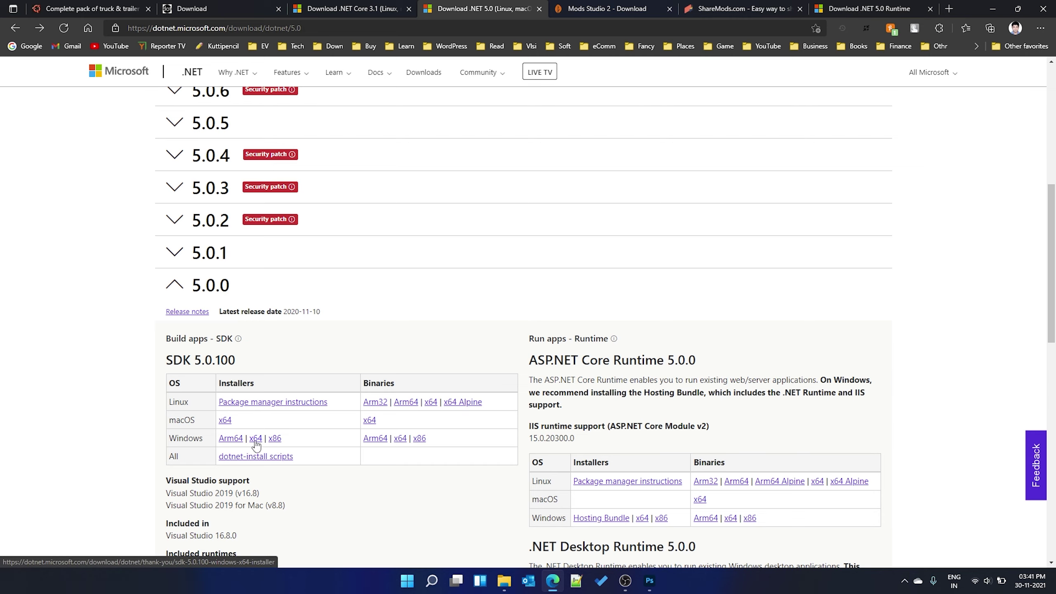
pyautogui.click(255, 438)
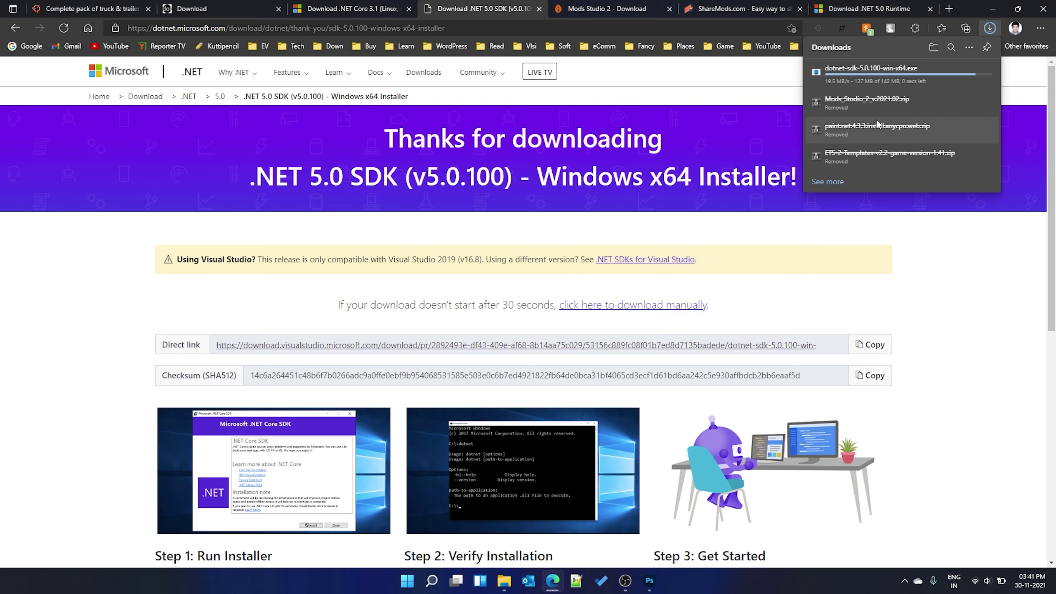
# Run the downloaded dotnet-sdk-5.0.100-win-x64.exe, install the .NET SDK and close the installer
pyautogui.click(877, 75)
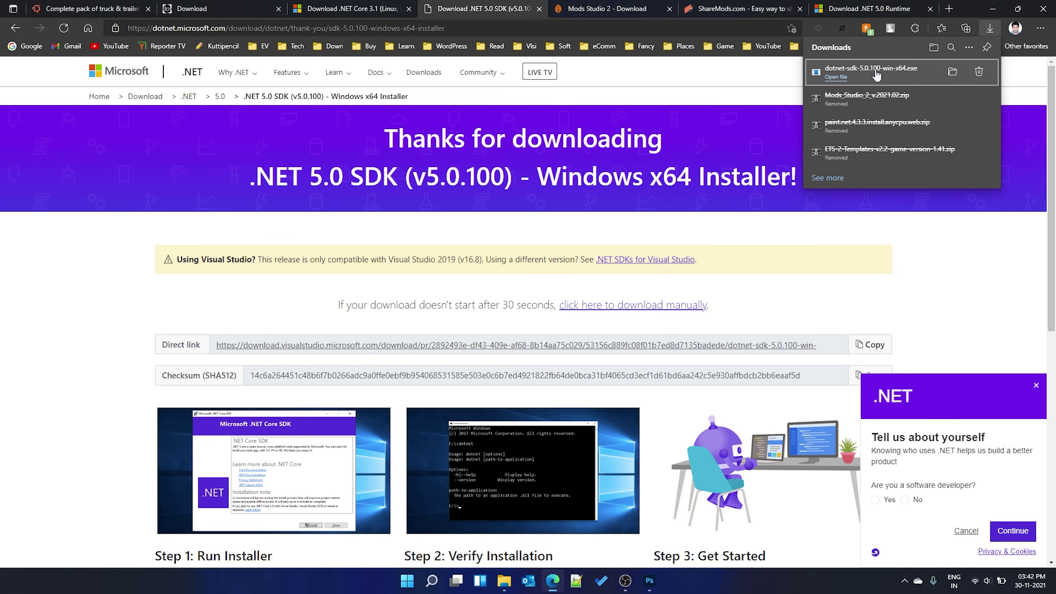
pyautogui.click(992, 12)
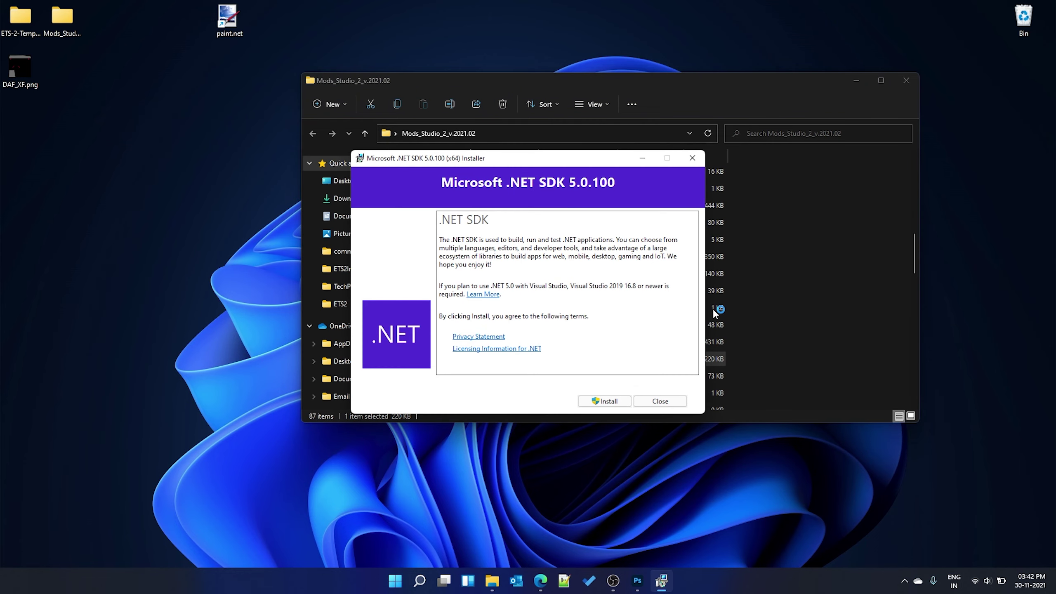
pyautogui.click(608, 401)
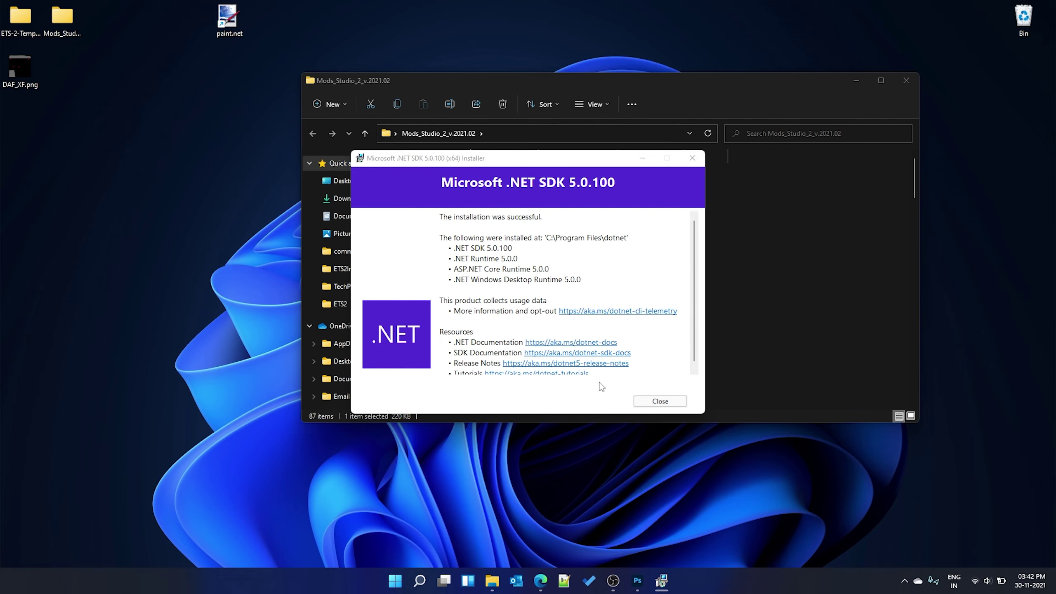
pyautogui.click(660, 401)
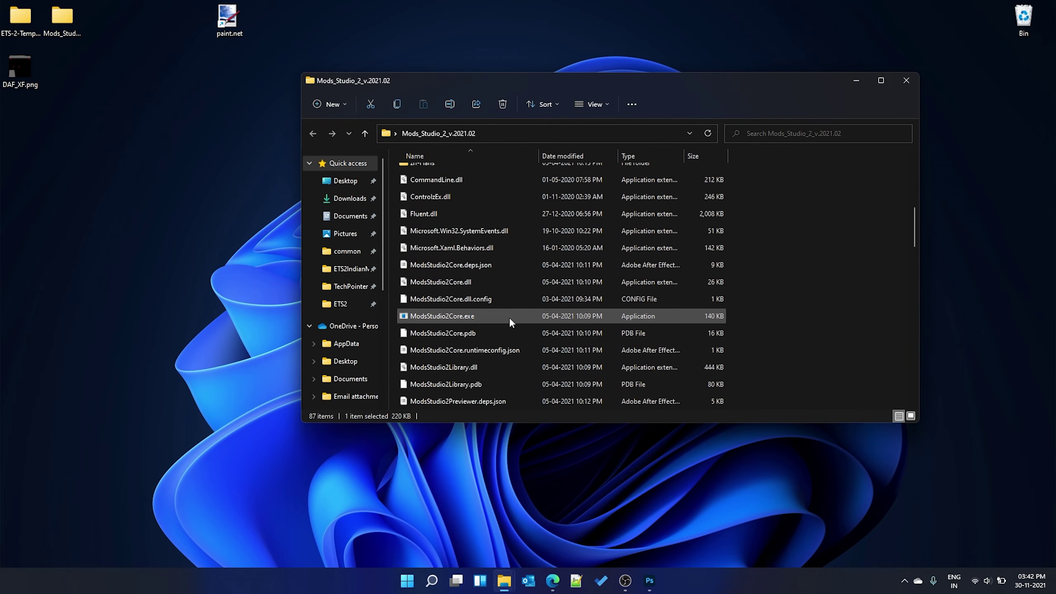
# Launch Mods Studio 2 with ModsStudio2UI.exe from the Mods_Studio_2_v.2021.02 folder
pyautogui.scroll(-5, 478, 316)
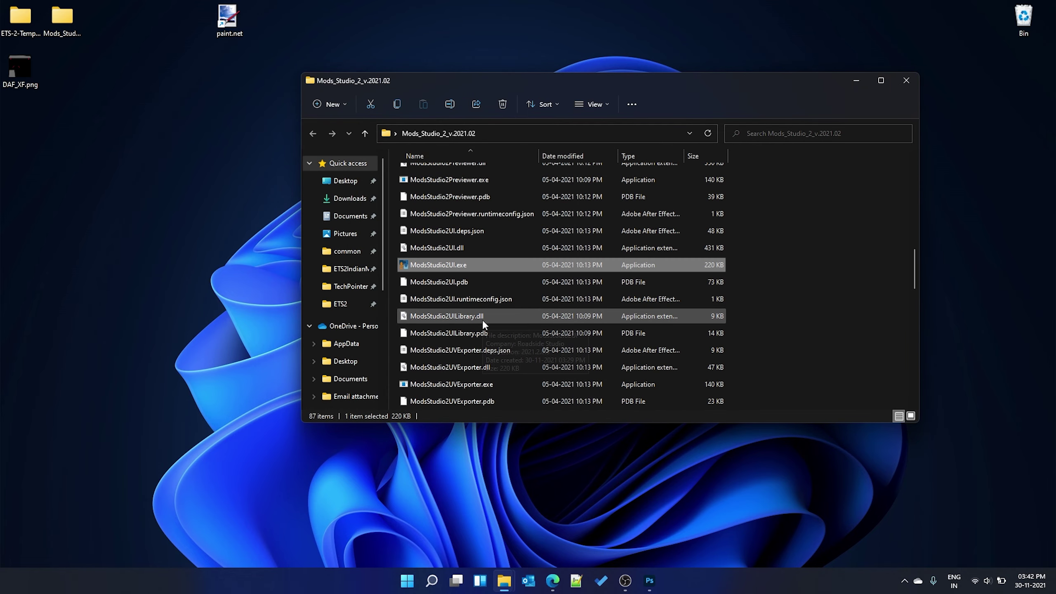
pyautogui.doubleClick(458, 265)
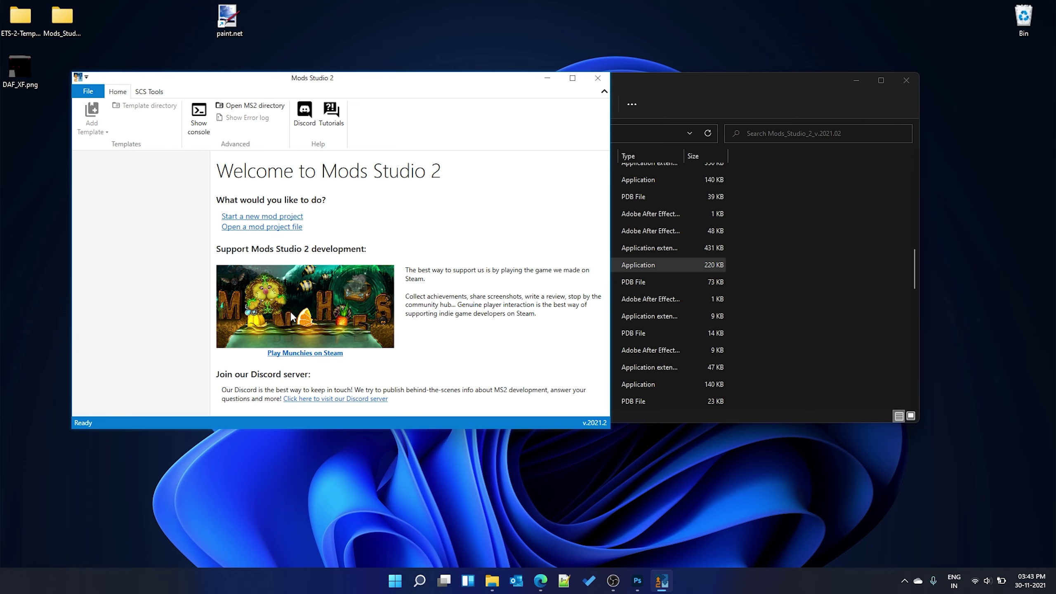
# Create a new ETS2 mod project and open its mod manifest in the maximized window
pyautogui.click(85, 91)
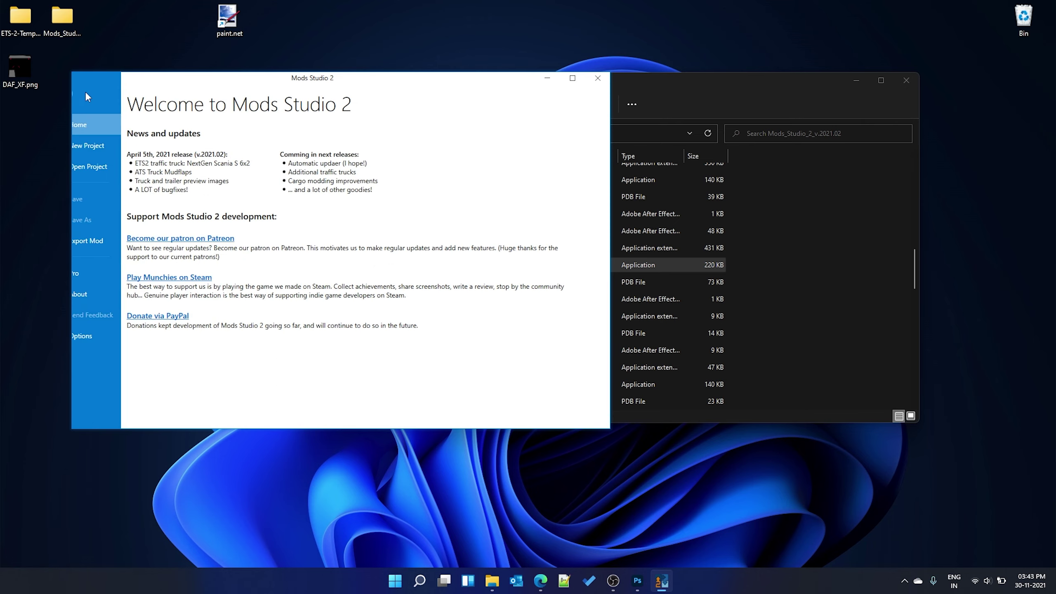
pyautogui.click(104, 149)
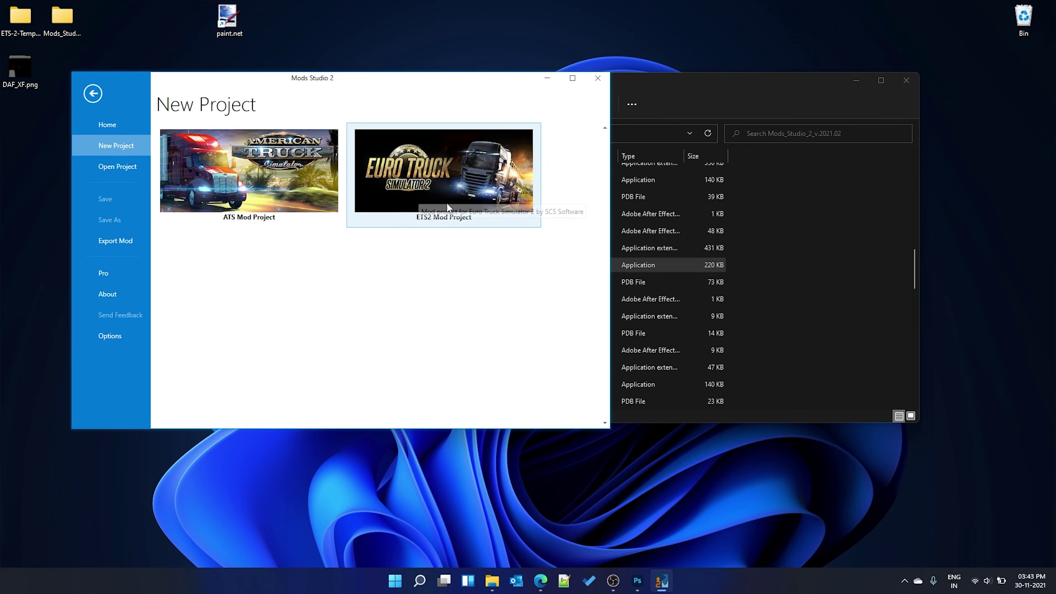
pyautogui.click(438, 187)
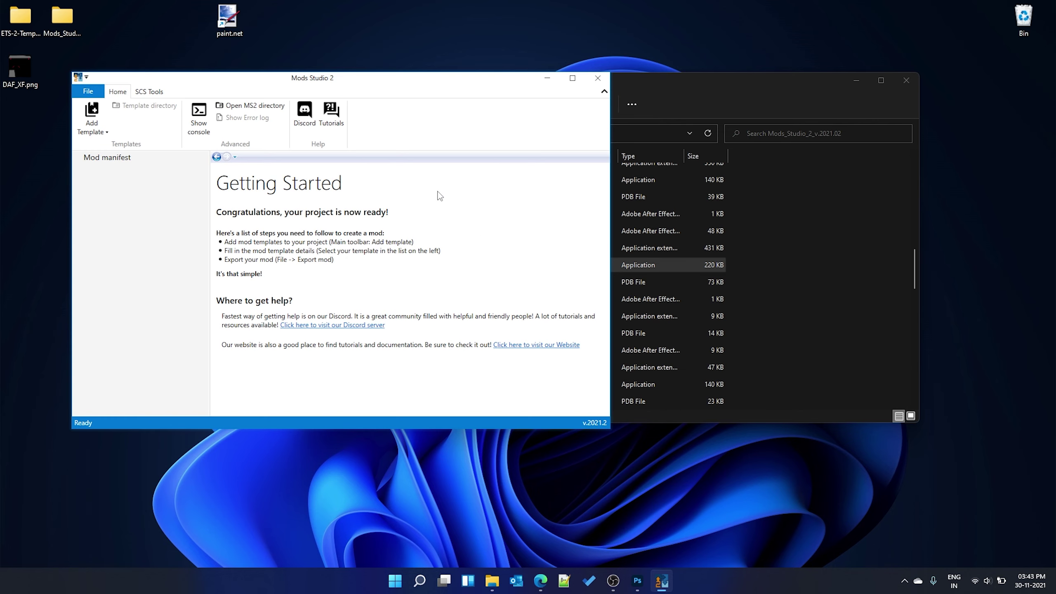
pyautogui.click(107, 161)
pyautogui.click(572, 78)
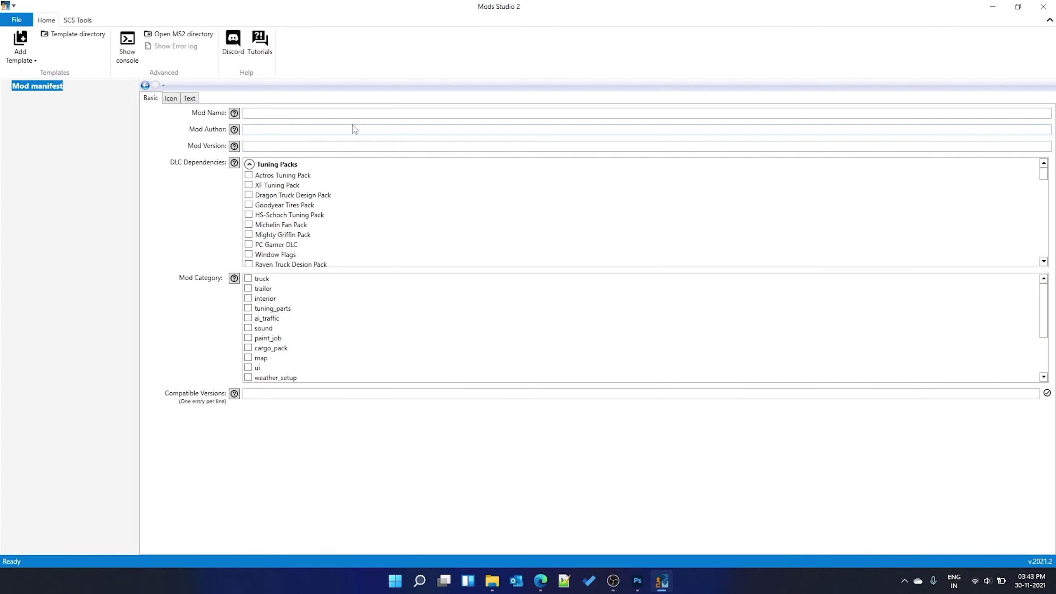
# Fill in the manifest with mod name "DAF XF Black Skin", author "ETS2 Indian Mods" and version 1.0
pyautogui.click(302, 112)
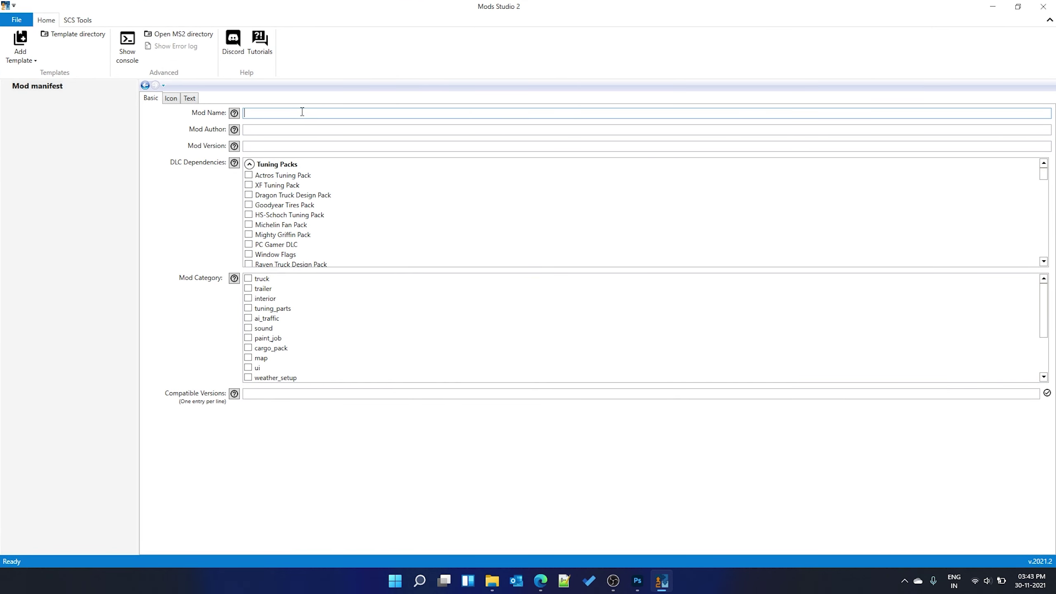
pyautogui.write('DAF XF Black Skin')
pyautogui.click(283, 127)
pyautogui.write('ETS2 Indian Mods')
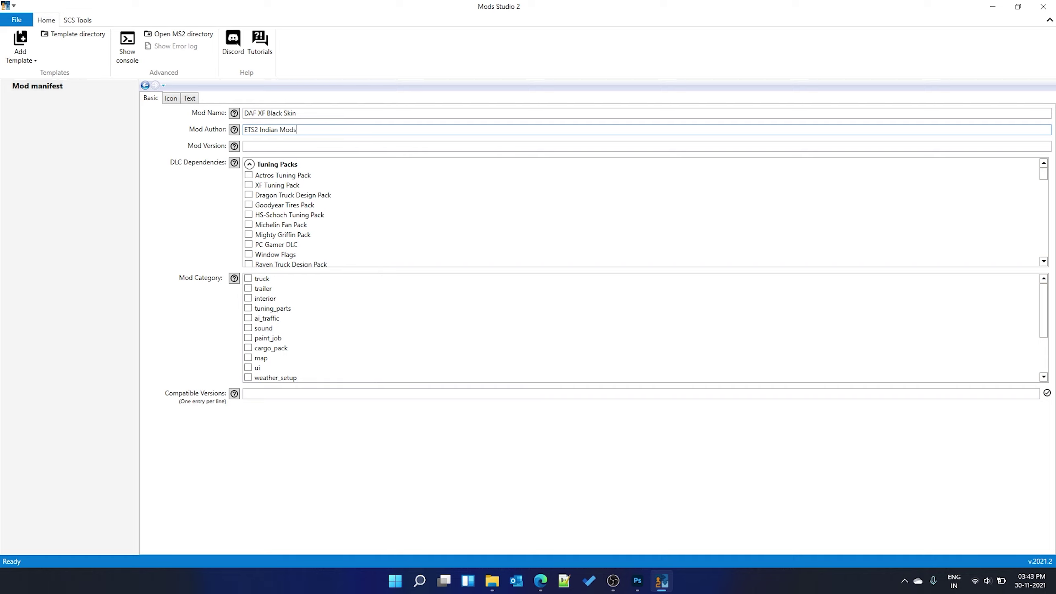
pyautogui.click(283, 146)
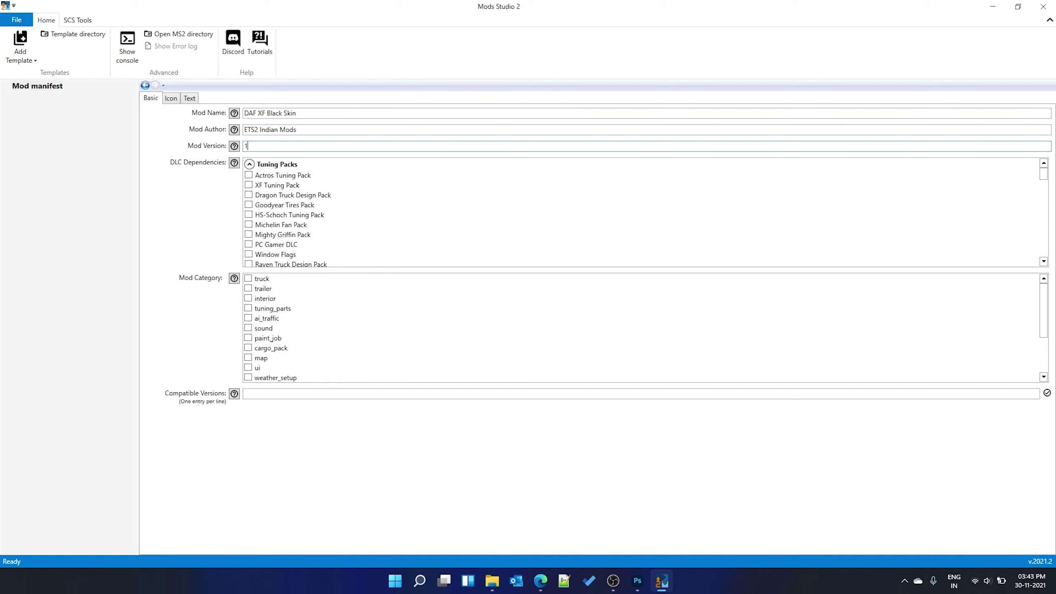
pyautogui.write('1.0')
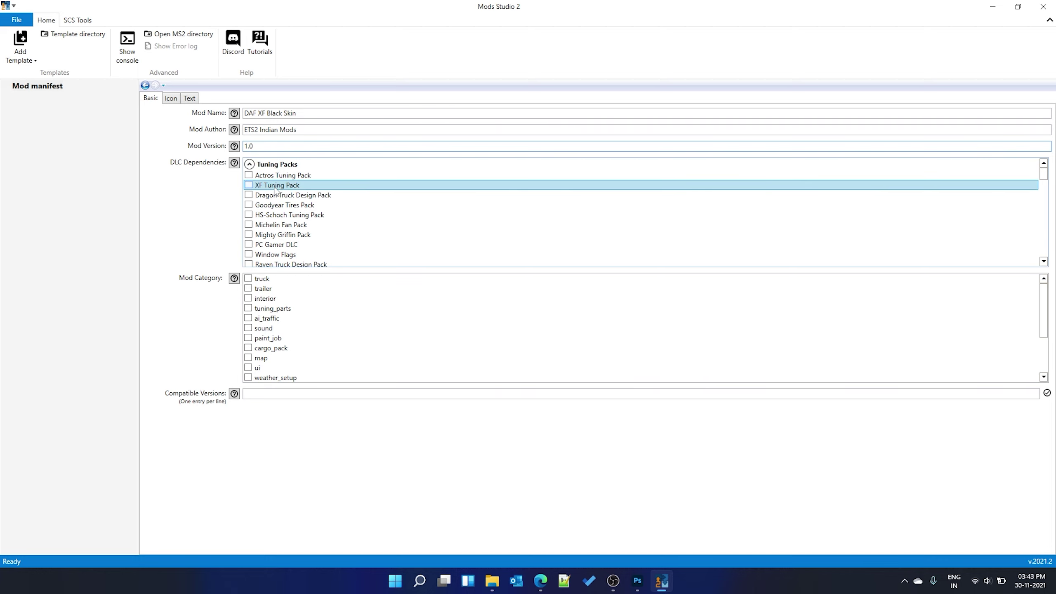
# Review the DLC dependencies, assign the mod to the paint_job category and start editing the compatible versions
pyautogui.scroll(-2, 279, 198)
pyautogui.scroll(-1, 279, 197)
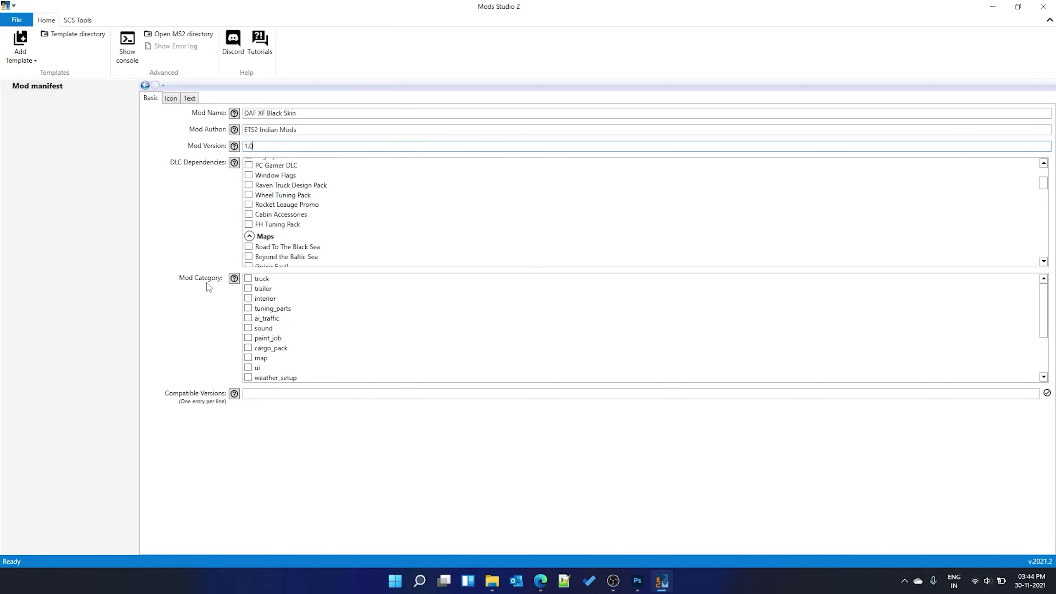
pyautogui.click(248, 338)
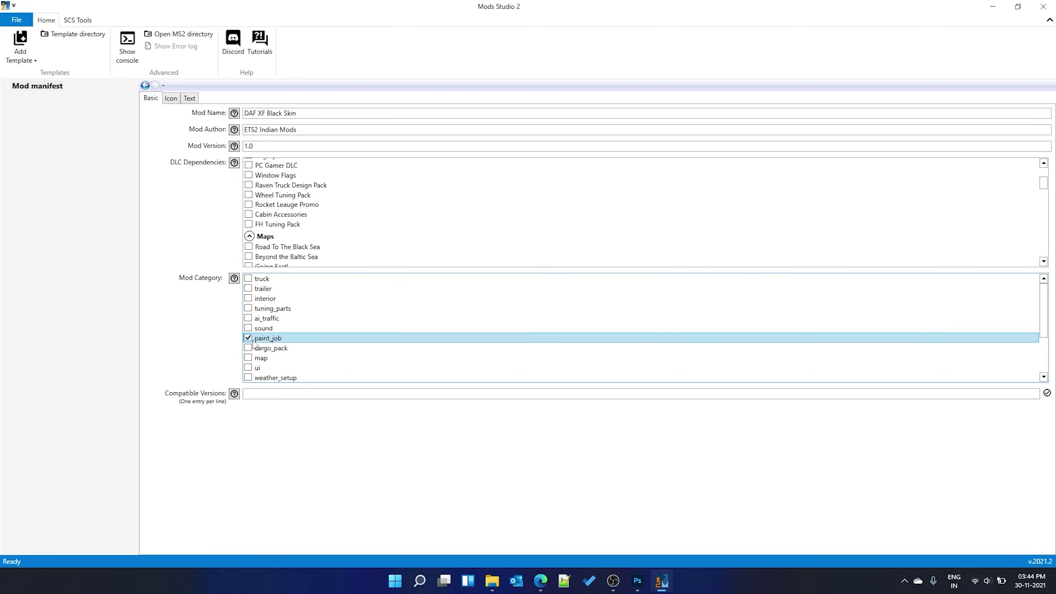
pyautogui.click(255, 394)
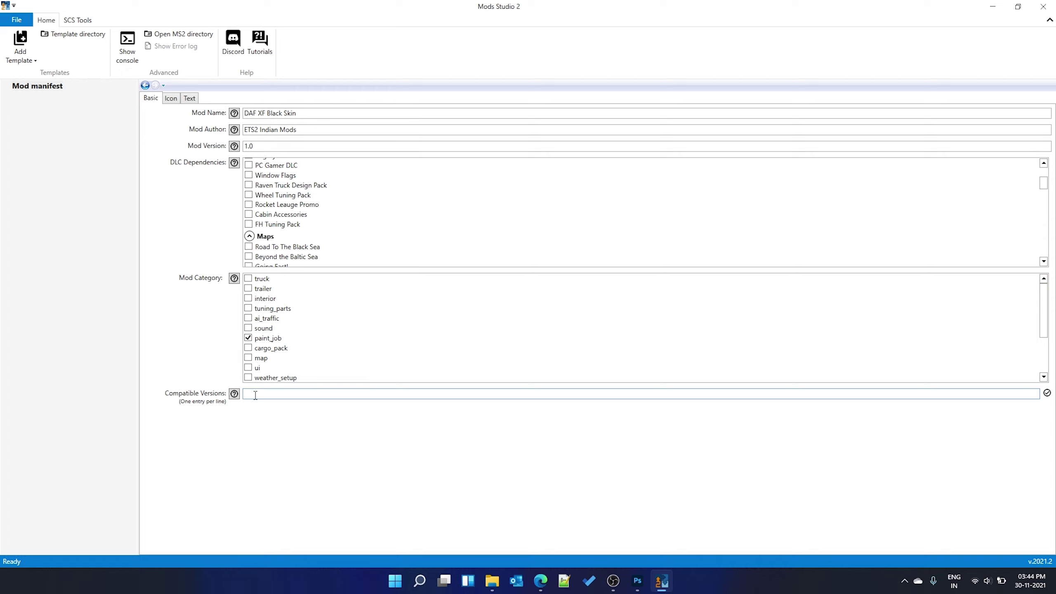